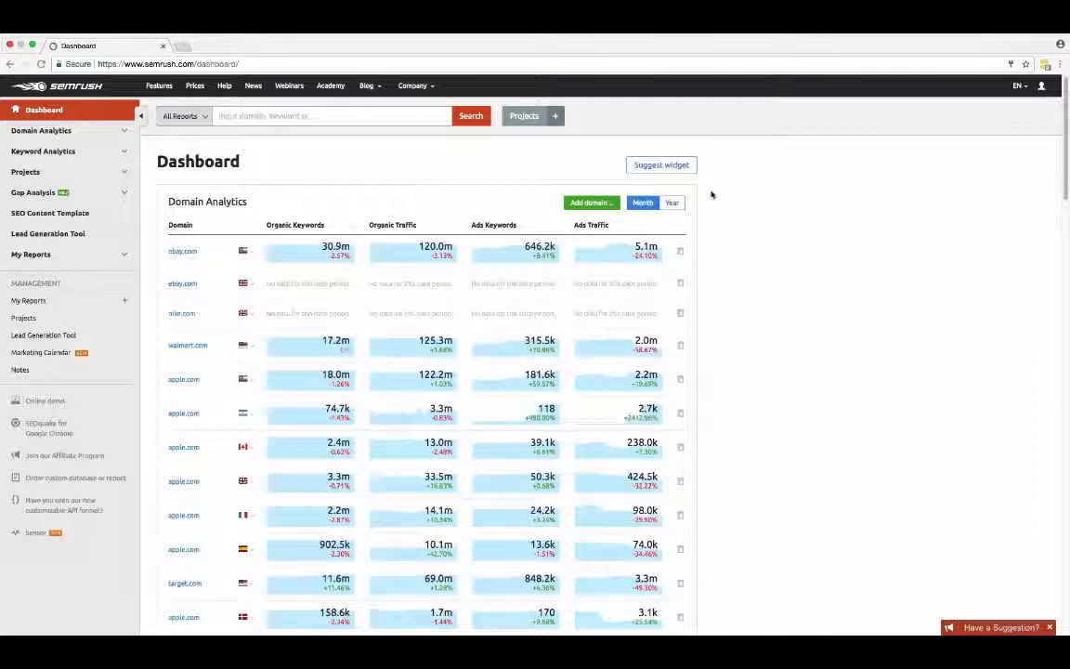
# Look up the domain hbo.com across all reports and open its Backlinks report
pyautogui.click(720, 258)
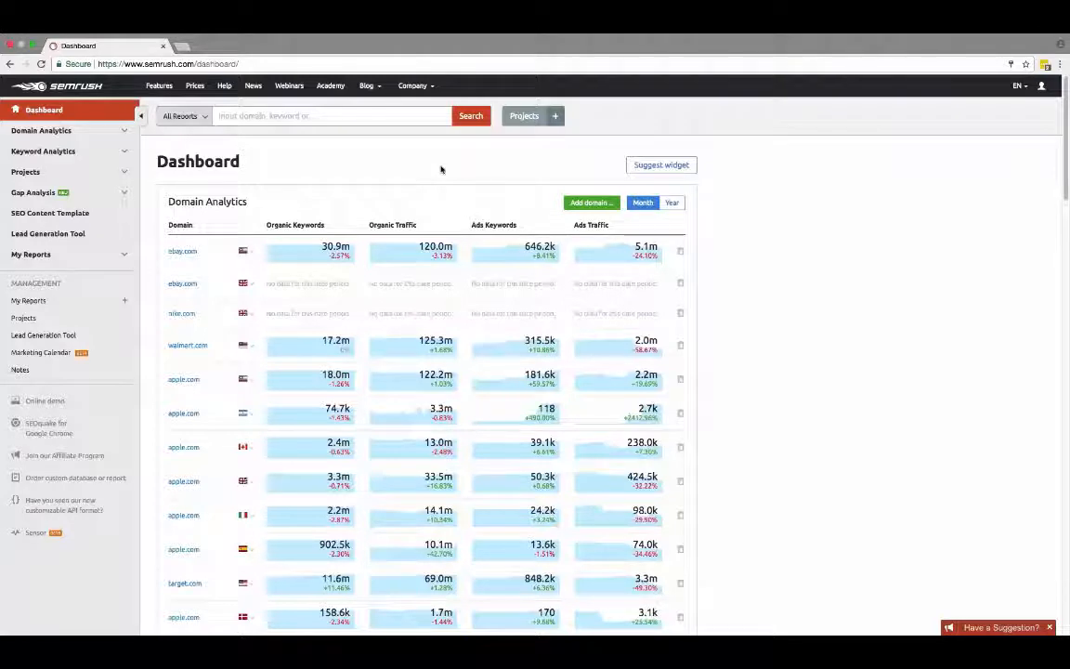
pyautogui.click(125, 137)
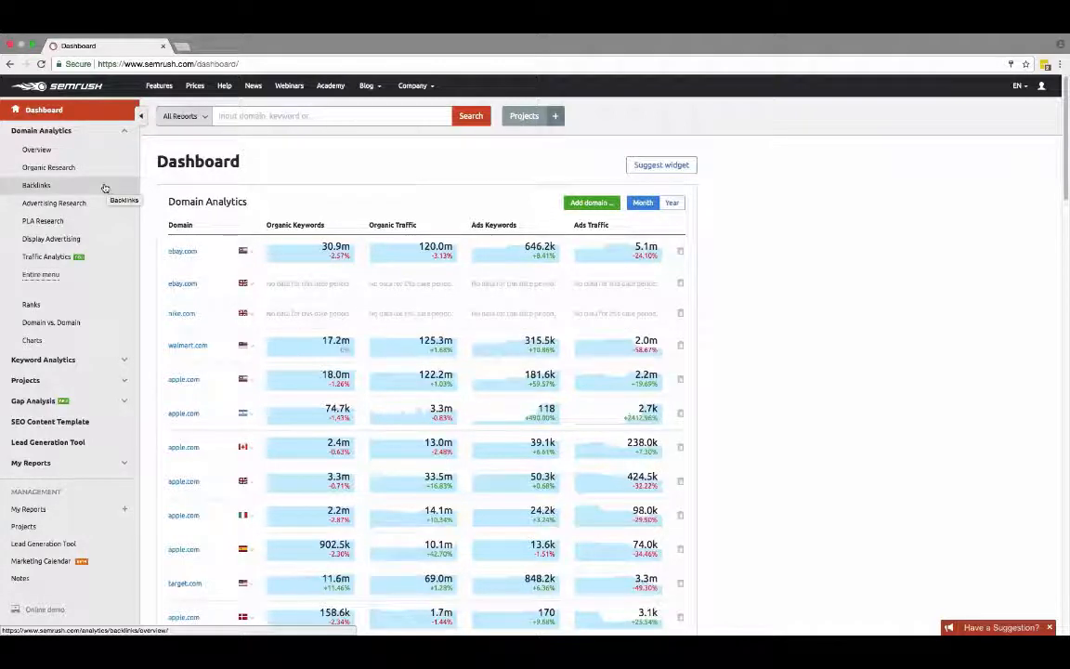
pyautogui.click(229, 116)
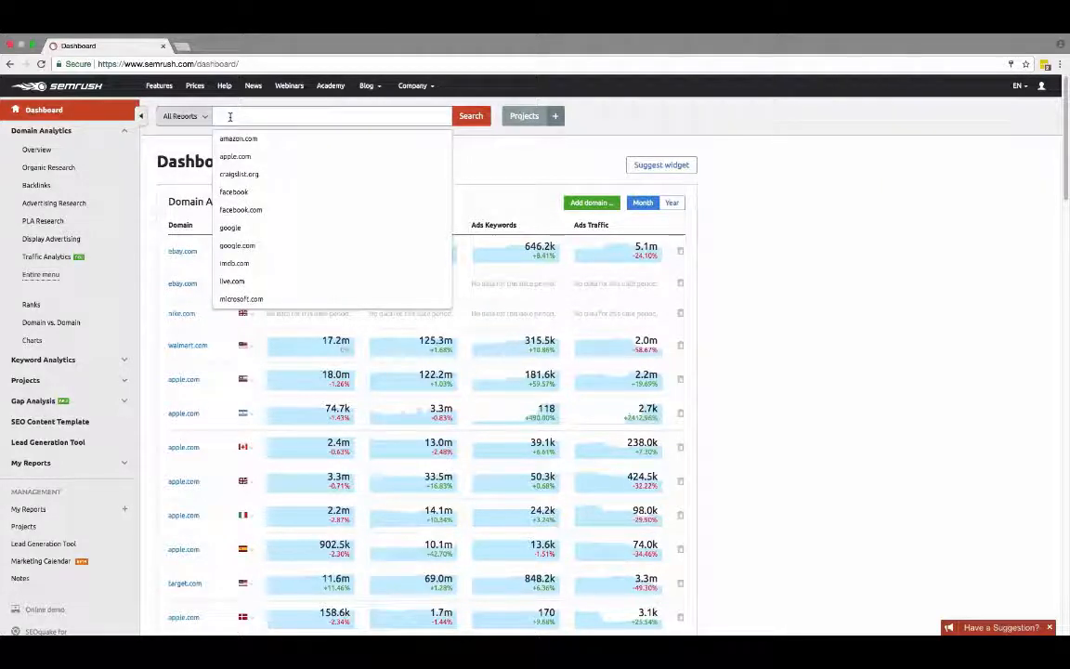
pyautogui.write('hbo.com')
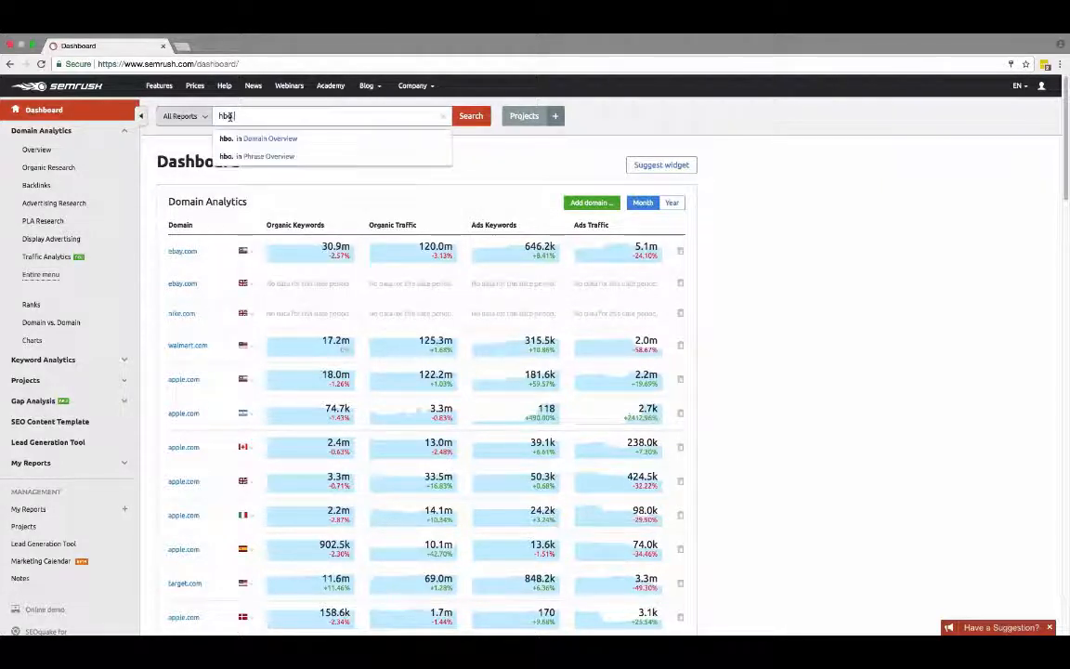
pyautogui.click(470, 116)
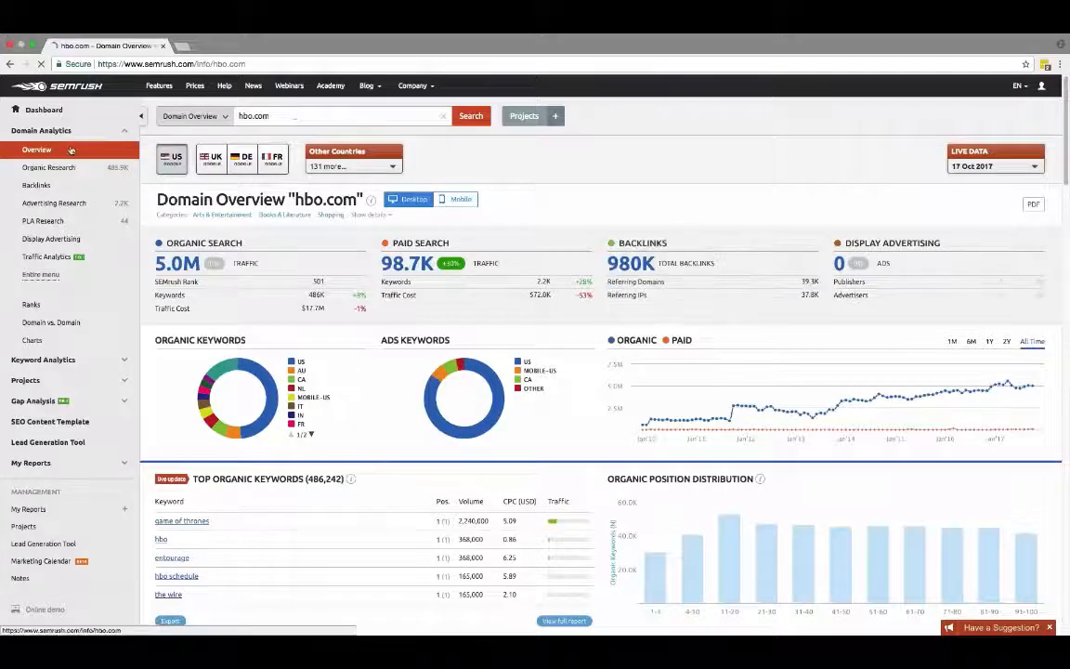
pyautogui.click(37, 186)
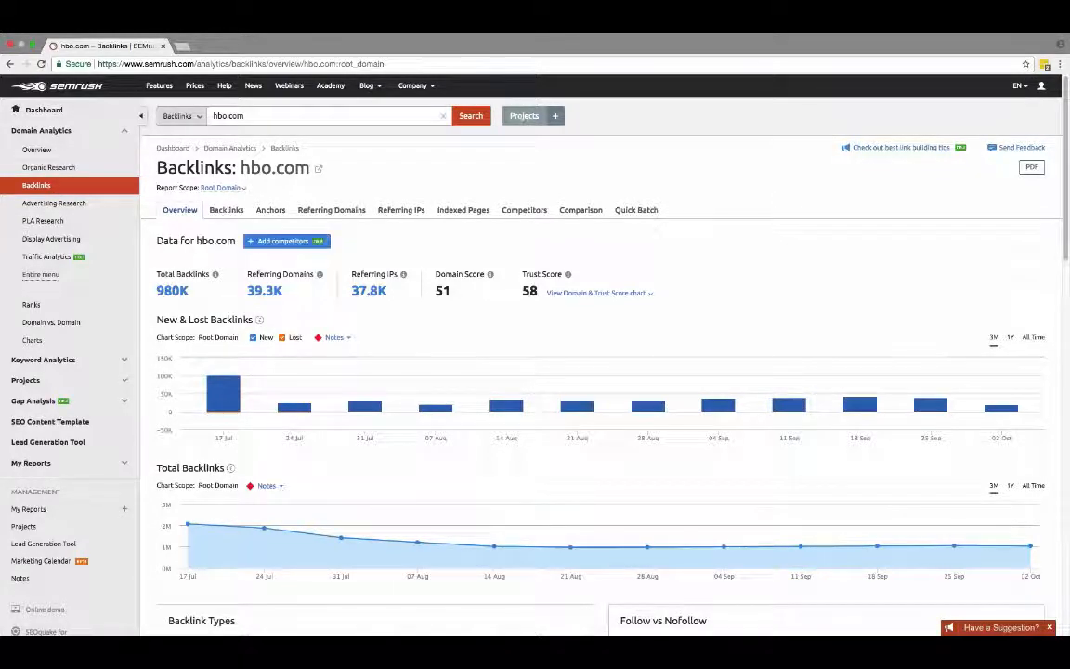
# Add nbc.com, abc.go.com, fox.com and cbs.com as competitors of hbo.com and run the backlink comparison
pyautogui.click(284, 241)
pyautogui.click(385, 249)
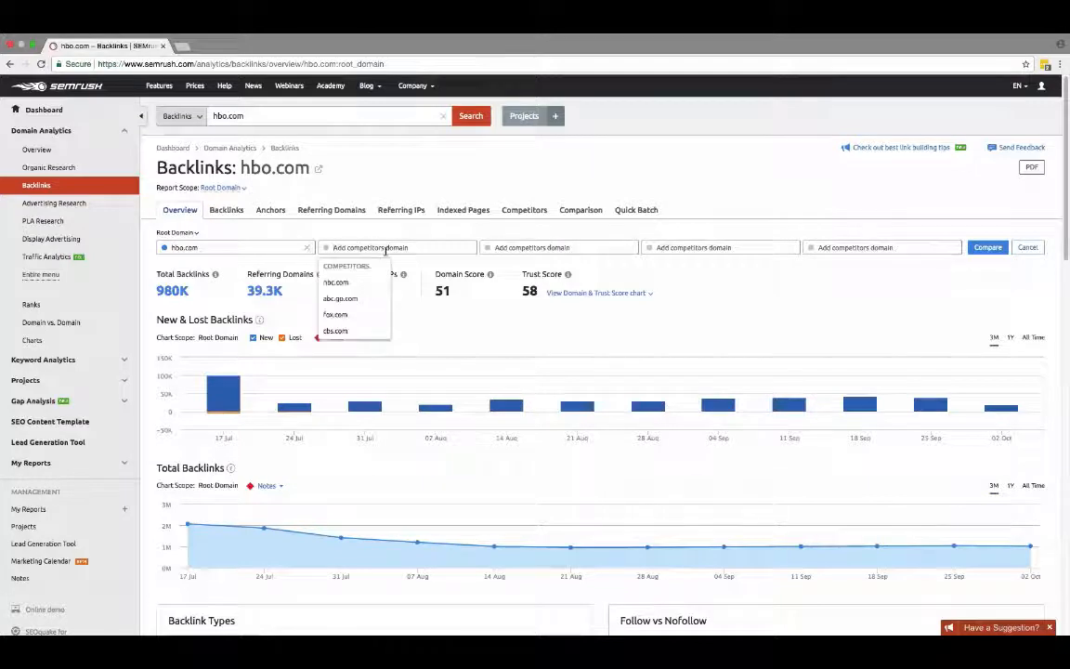
pyautogui.click(338, 283)
pyautogui.click(502, 247)
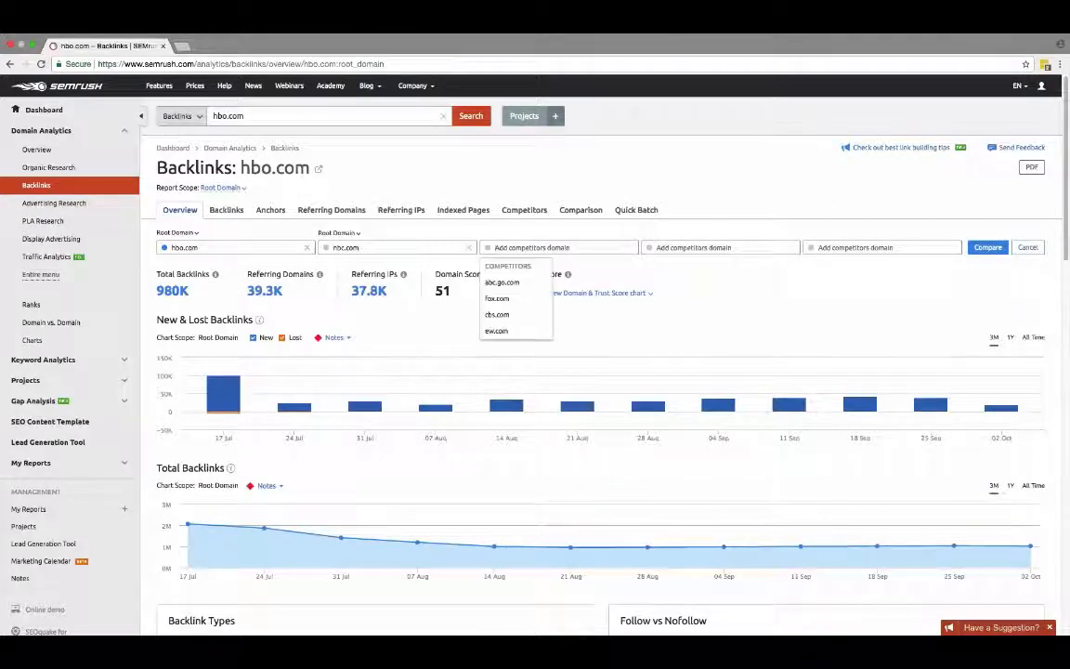
pyautogui.click(490, 280)
pyautogui.click(678, 247)
pyautogui.click(669, 279)
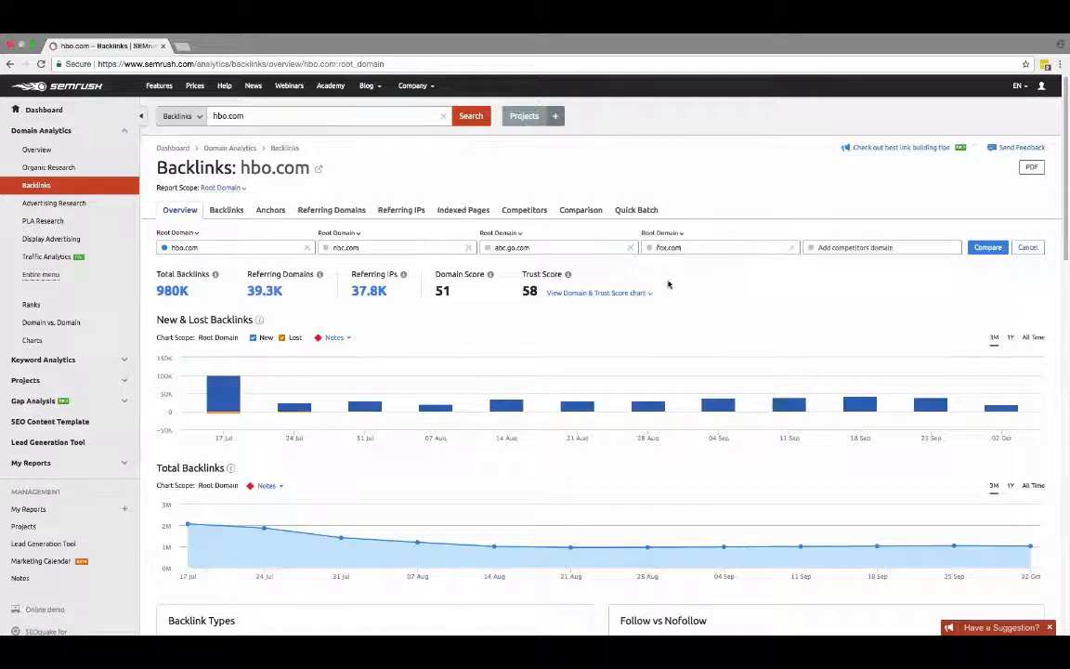
pyautogui.click(845, 247)
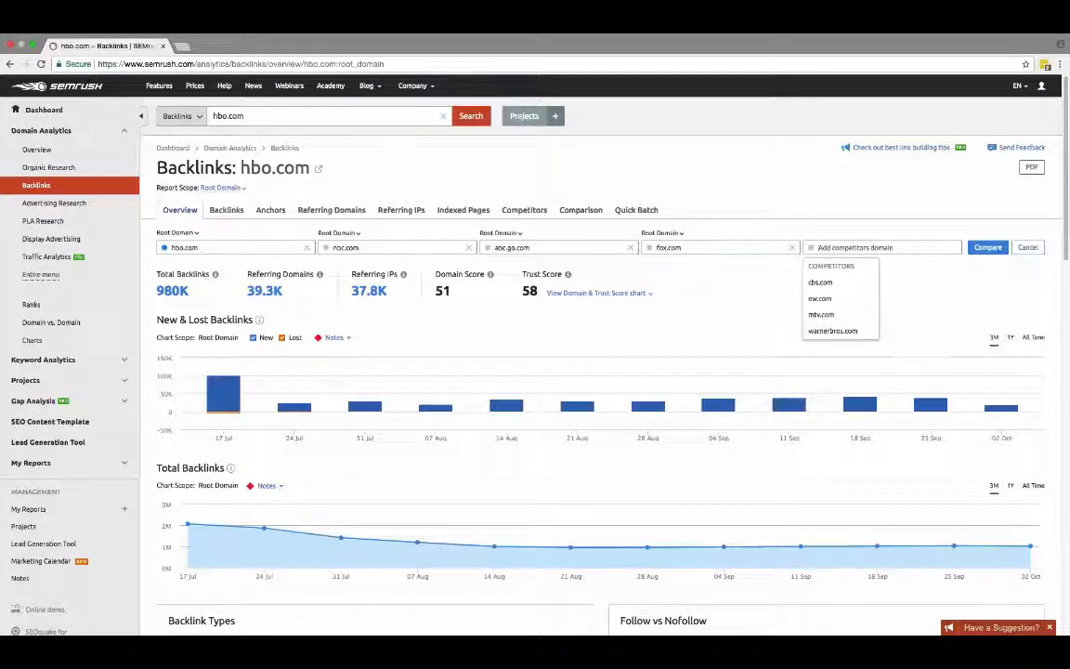
pyautogui.click(822, 281)
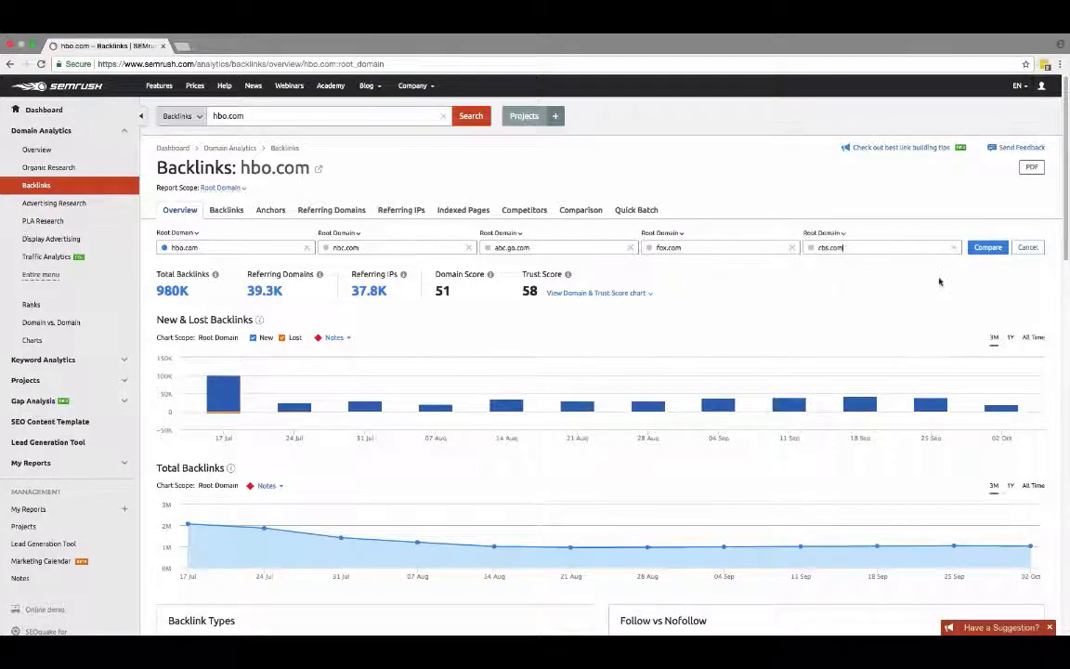
pyautogui.click(988, 248)
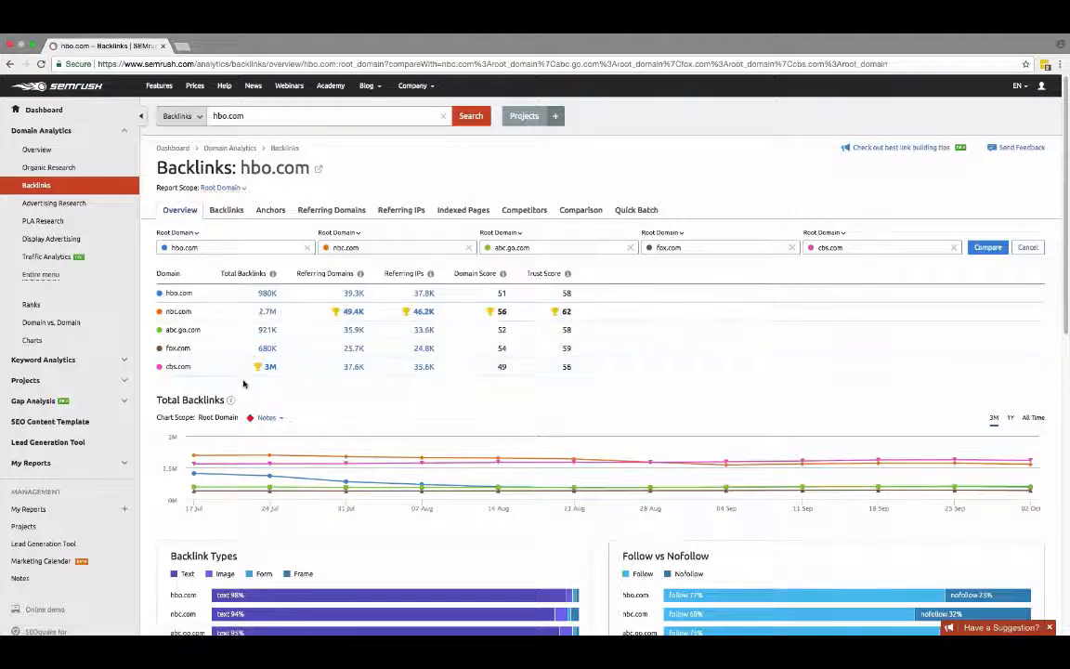
# Review the five domains' backlink totals, backlink types and follow ratios, and open the backlink Competitors report for hbo.com
pyautogui.scroll(-1, 242, 384)
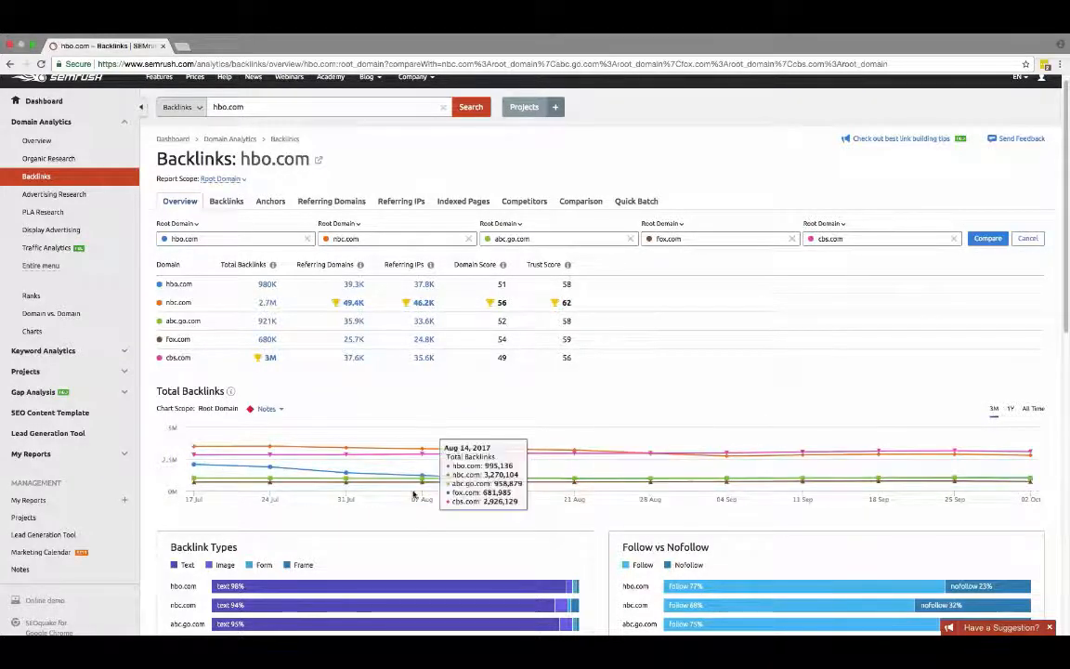
pyautogui.scroll(1, 365, 443)
pyautogui.scroll(-3, 365, 443)
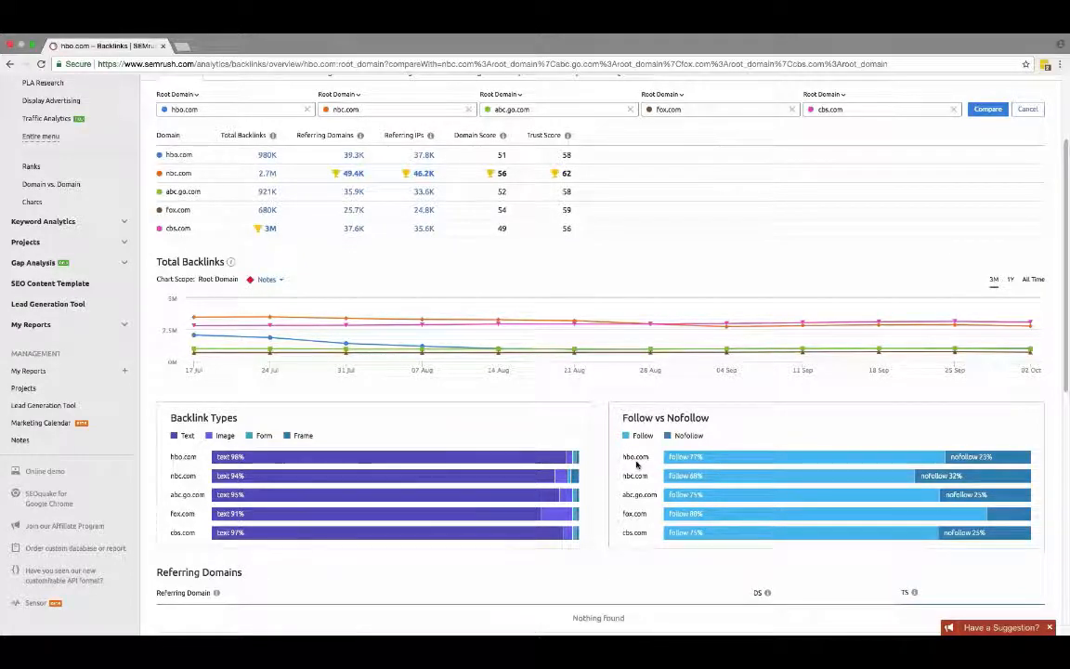
pyautogui.scroll(1, 538, 409)
pyautogui.scroll(-1, 539, 409)
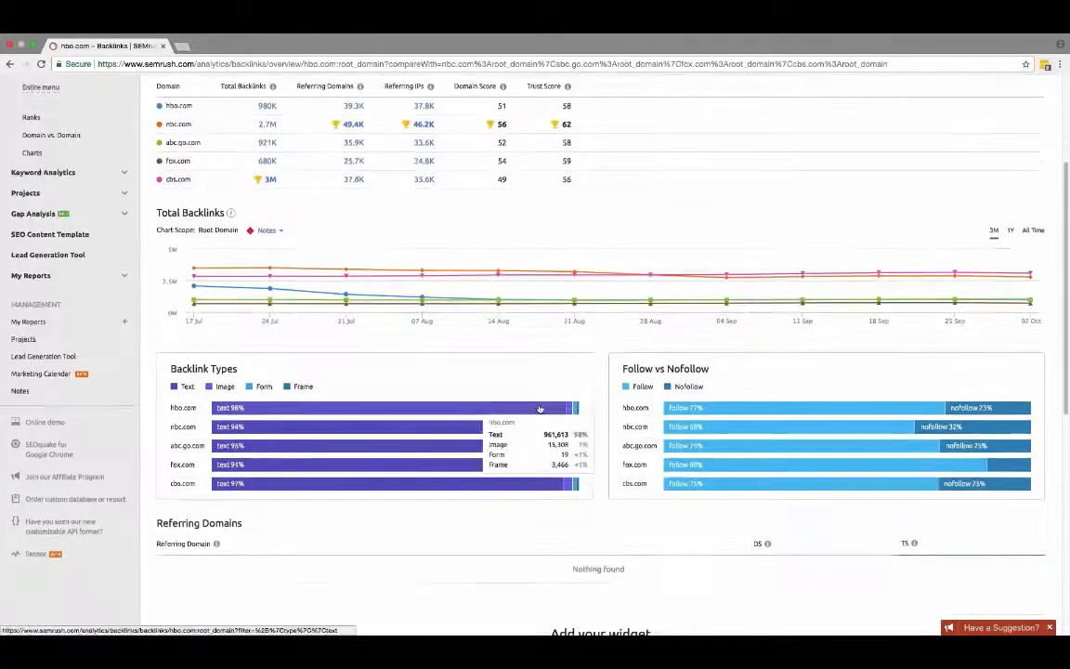
pyautogui.scroll(1, 539, 408)
pyautogui.scroll(3, 537, 406)
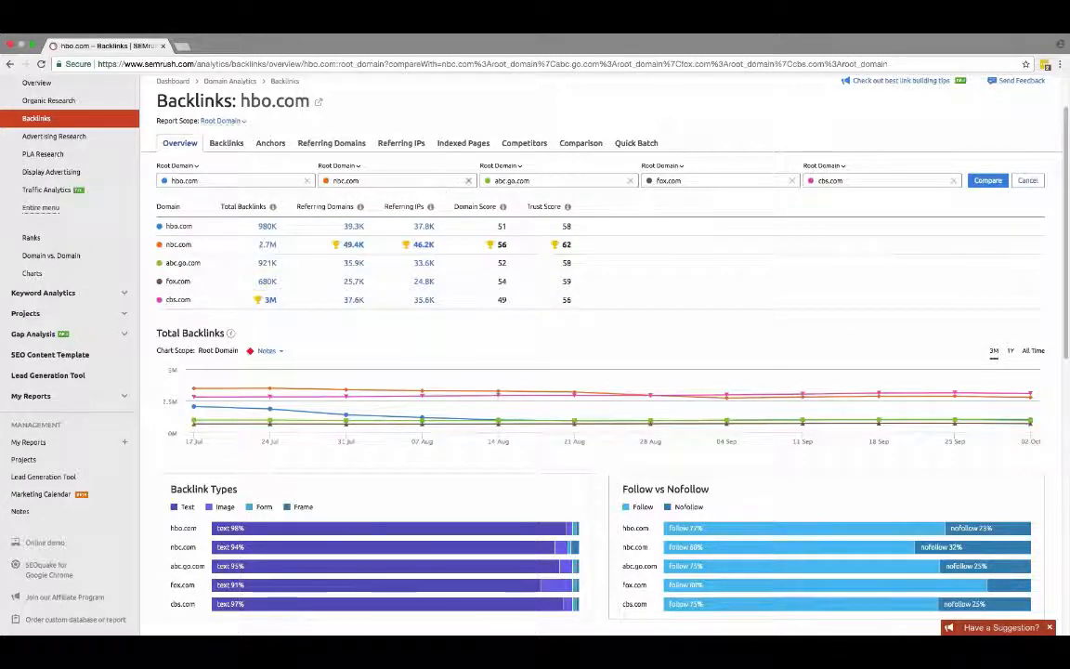
pyautogui.click(505, 143)
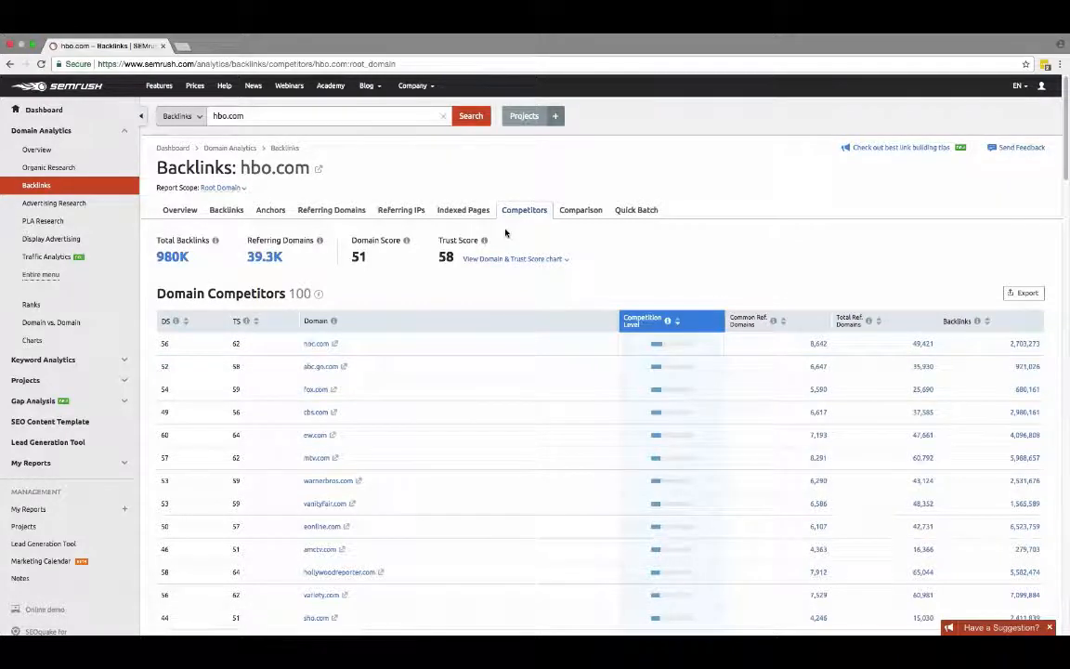
# Return to the backlinks overview, remove abc.go.com, fox.com and cbs.com, and rerun the comparison with only nbc.com
pyautogui.click(181, 210)
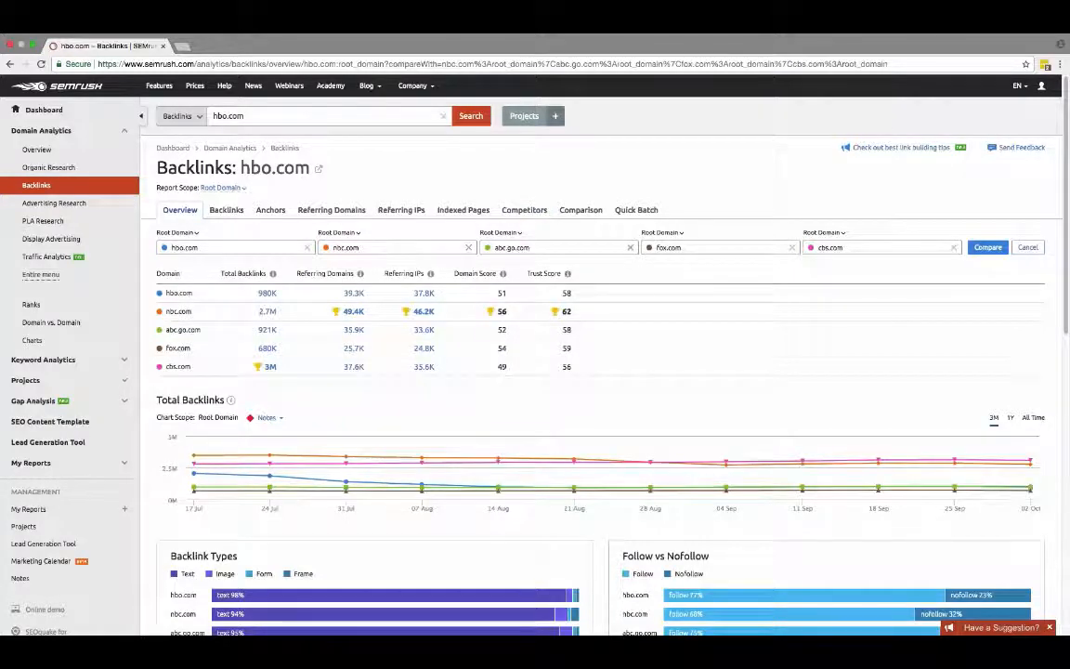
pyautogui.click(630, 248)
pyautogui.click(790, 248)
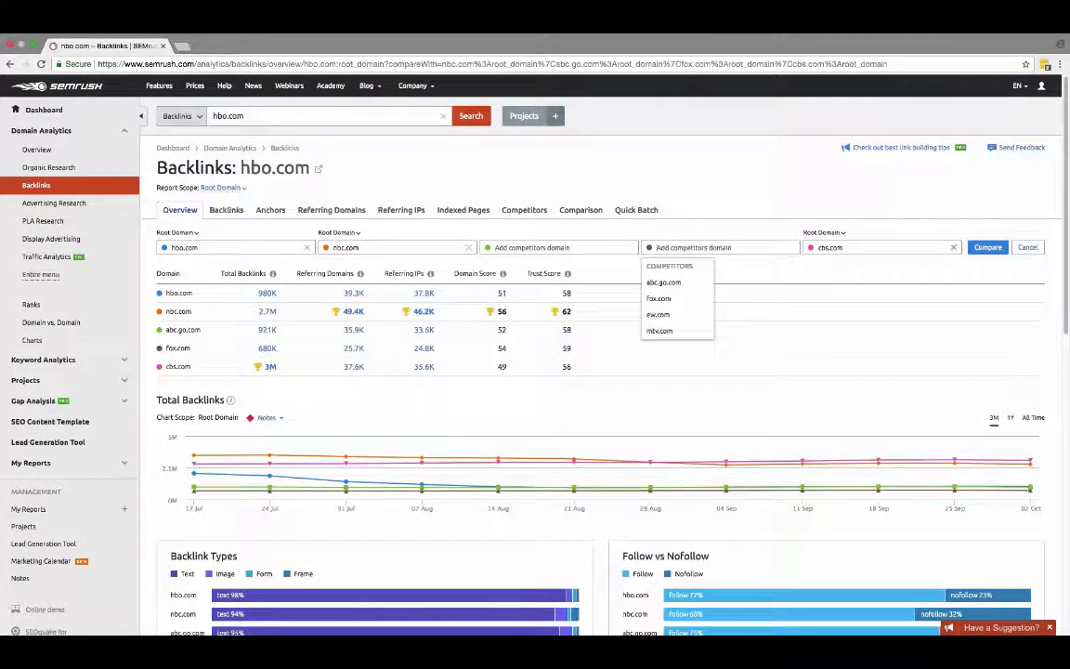
pyautogui.click(953, 247)
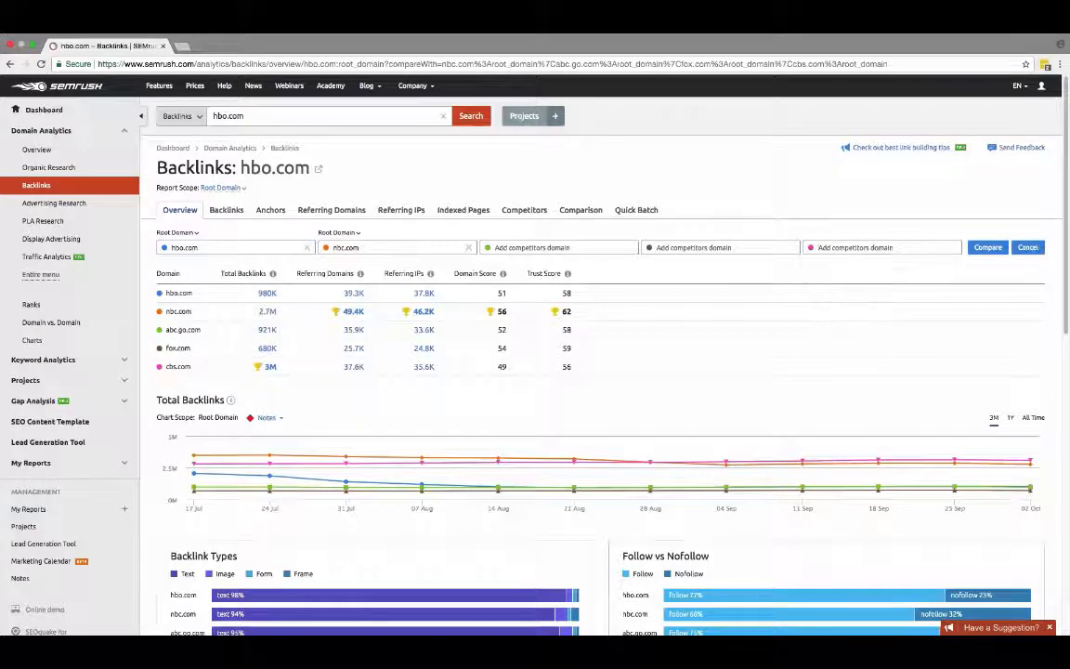
pyautogui.click(997, 248)
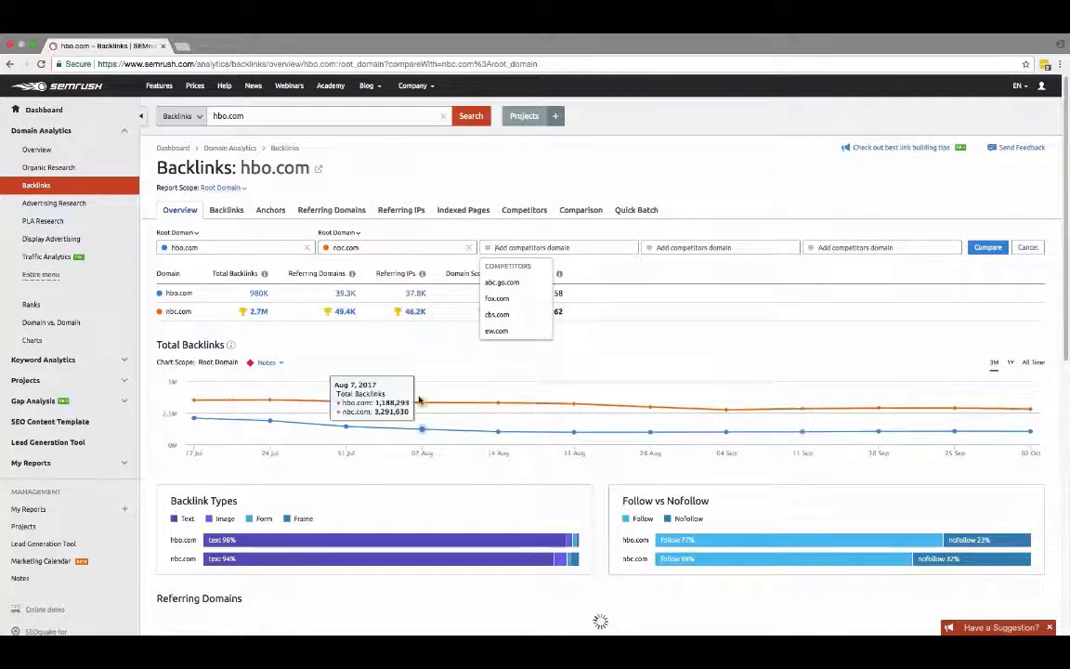
# Examine the charts and the Referring Domains section comparing the backlinks of hbo.com and nbc.com
pyautogui.scroll(-1, 420, 437)
pyautogui.scroll(-5, 421, 399)
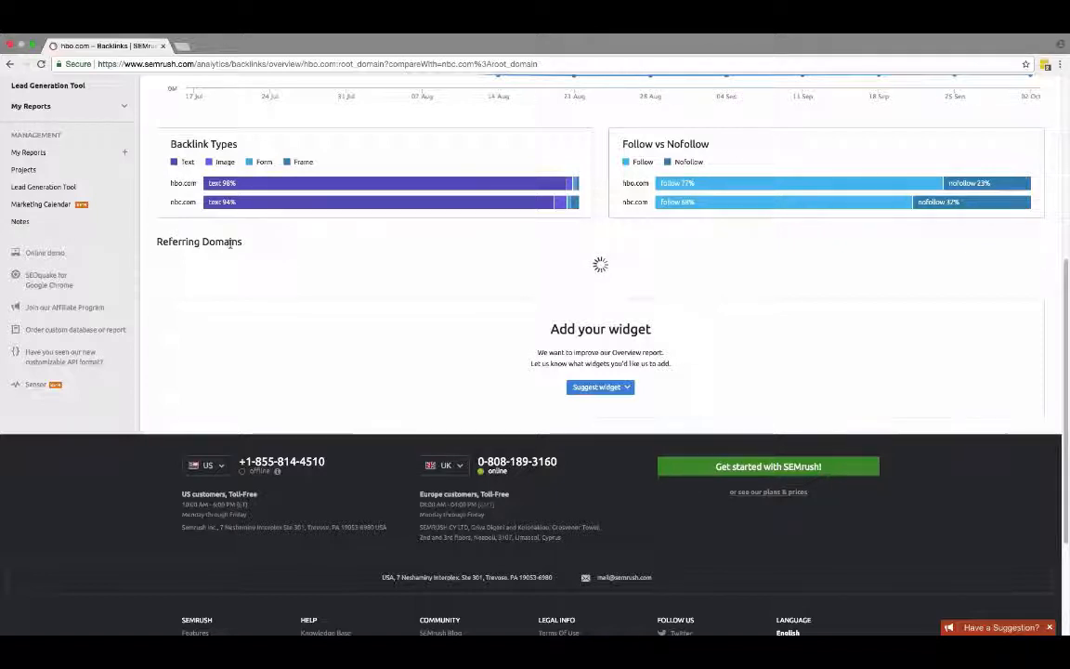
pyautogui.scroll(1, 325, 272)
pyautogui.scroll(2, 325, 272)
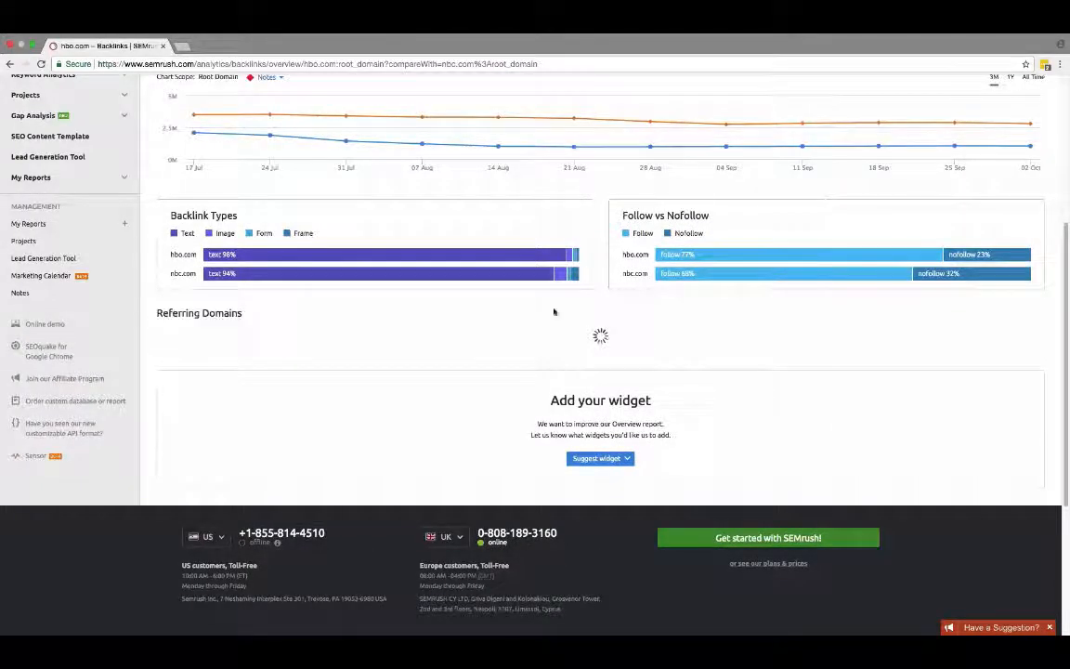
pyautogui.scroll(-1, 605, 328)
pyautogui.scroll(1, 605, 328)
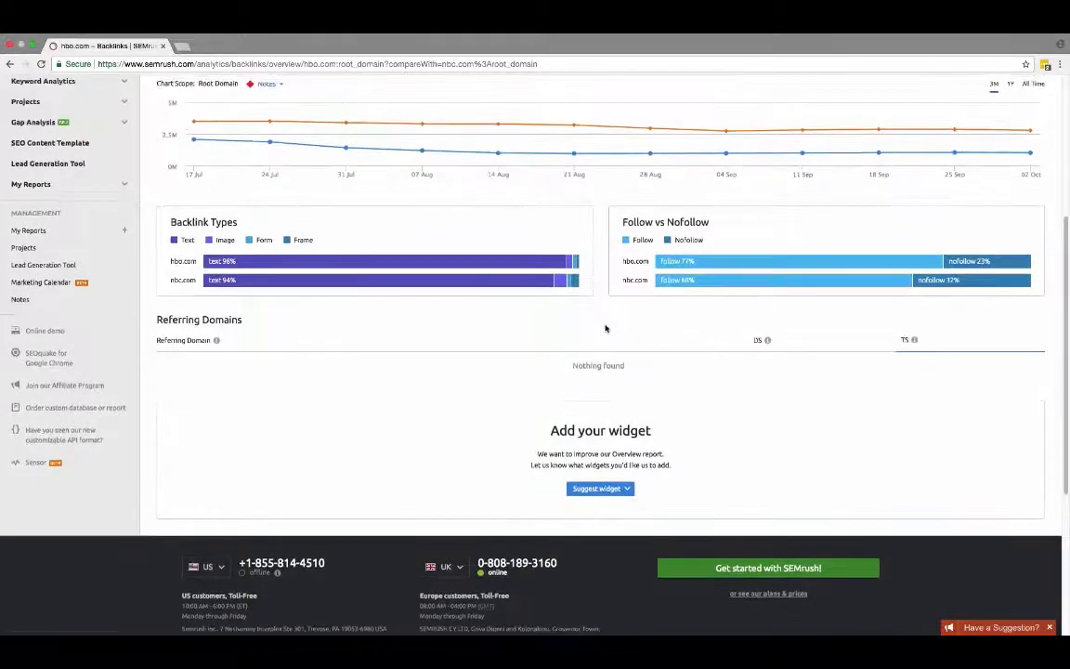
pyautogui.scroll(4, 605, 328)
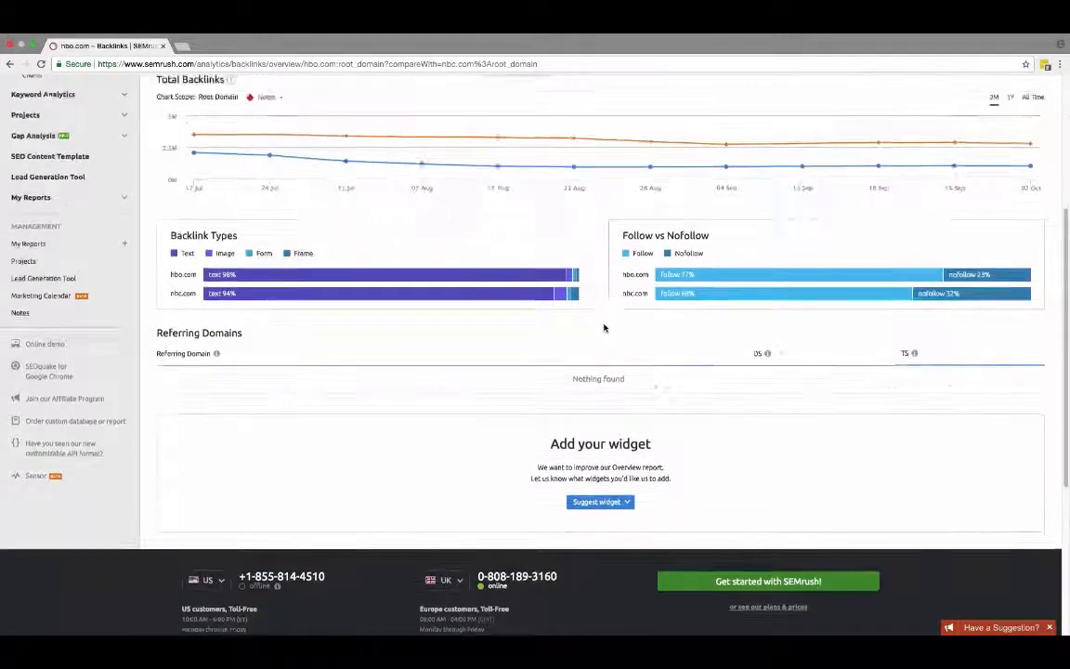
pyautogui.scroll(1, 603, 328)
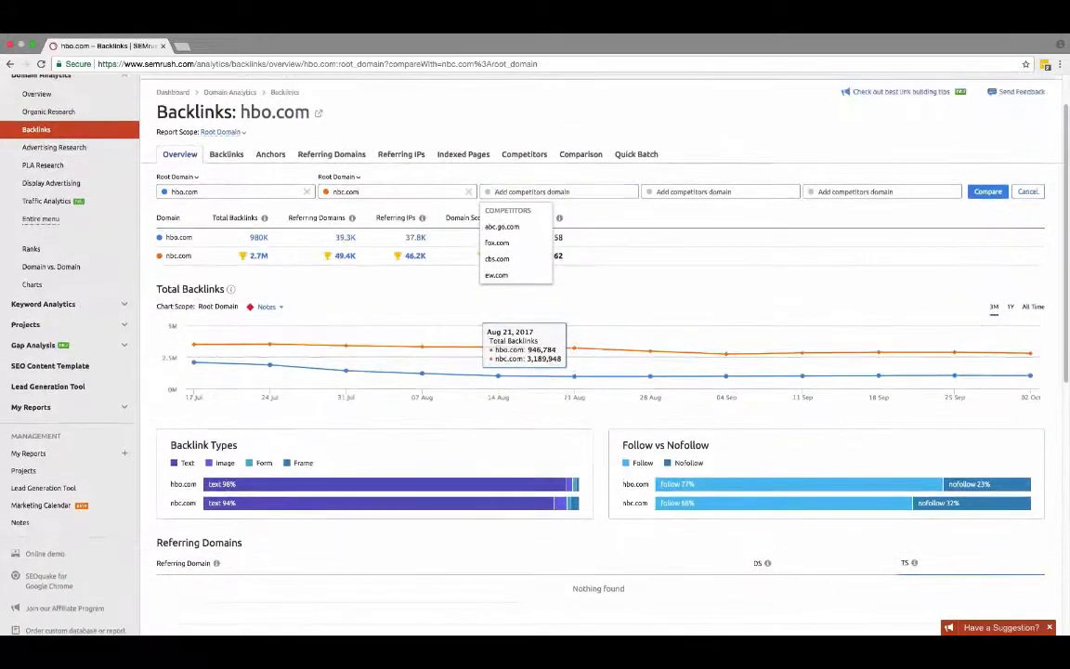
# From hbo.com's Competitors report, open the common referring domains shared with nbc.com and review the Backlink Gap table
pyautogui.click(537, 158)
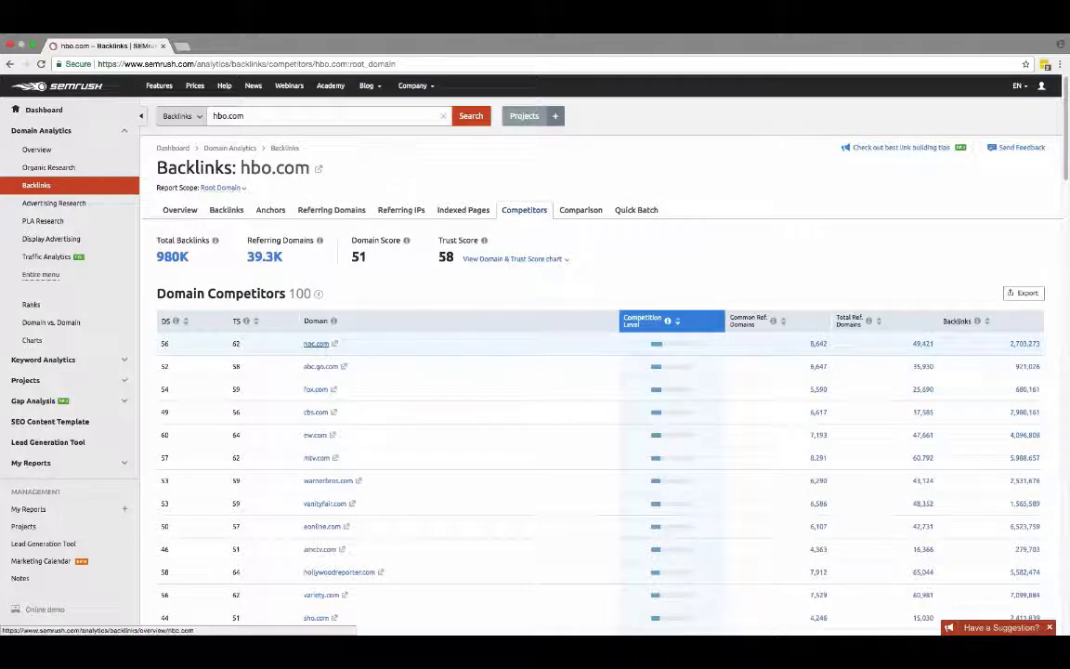
pyautogui.click(818, 343)
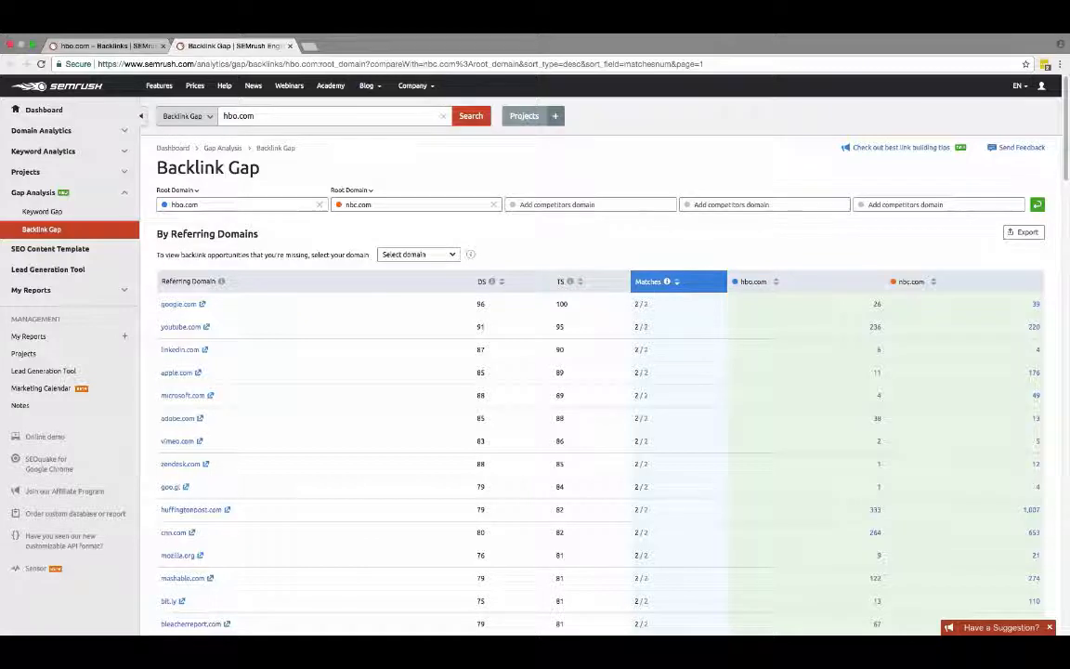
pyautogui.scroll(-1, 258, 321)
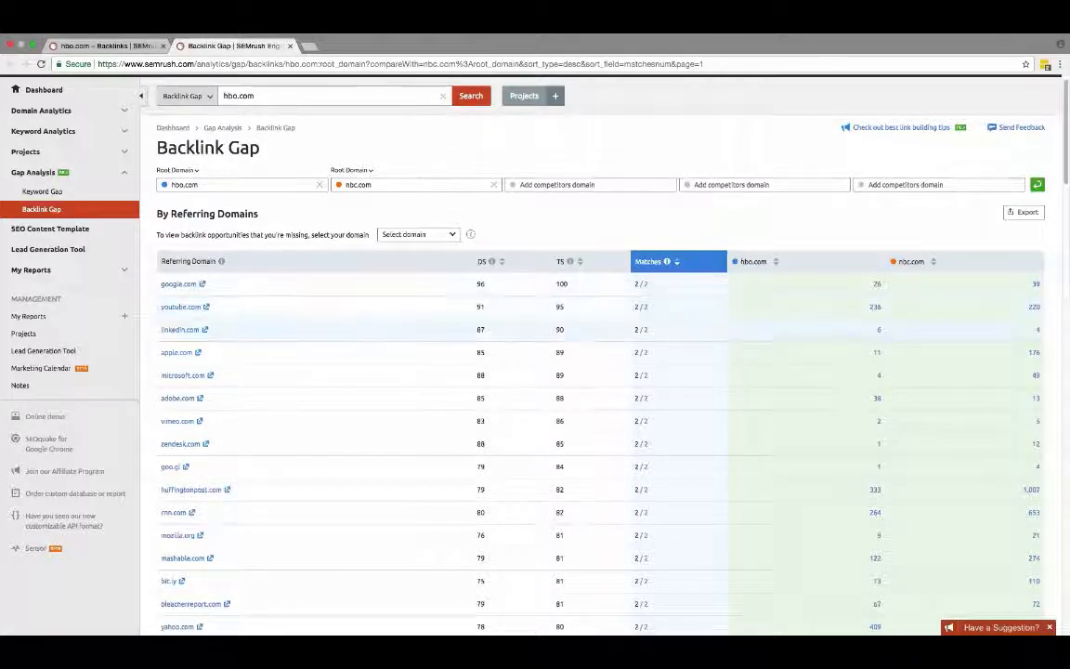
pyautogui.scroll(-1, 692, 310)
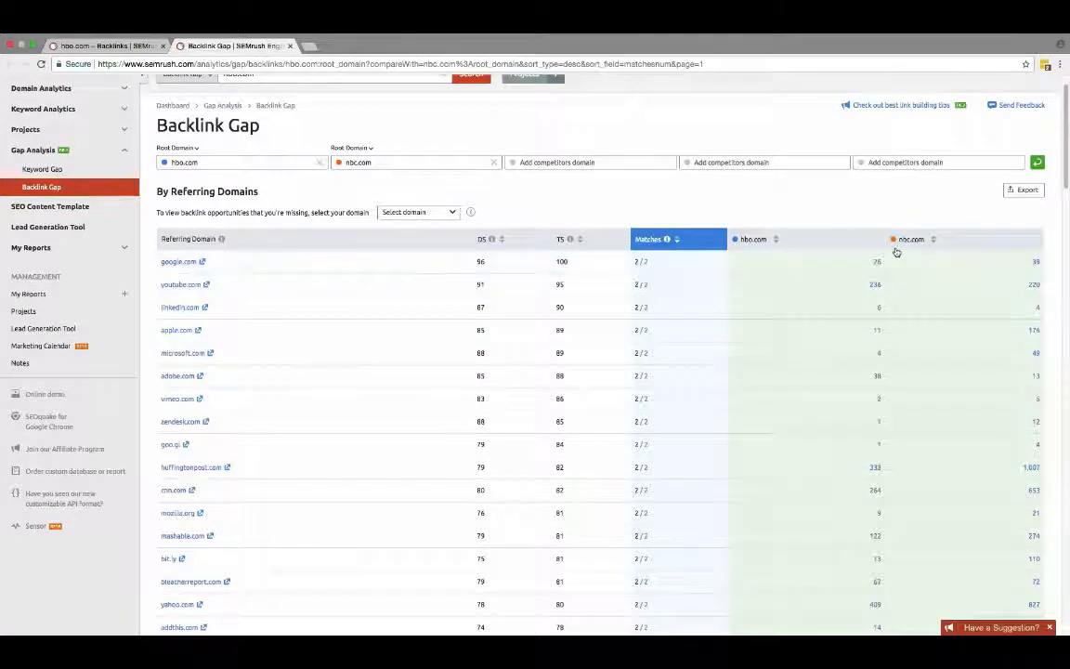
pyautogui.scroll(1, 817, 294)
pyautogui.scroll(-10, 817, 294)
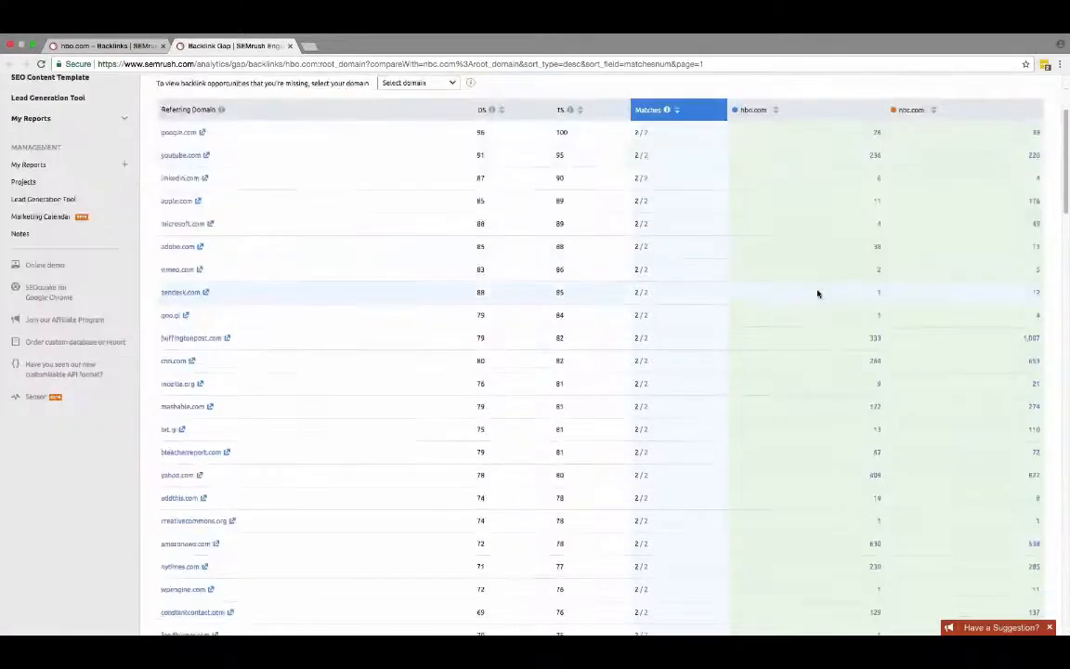
pyautogui.scroll(-15, 818, 294)
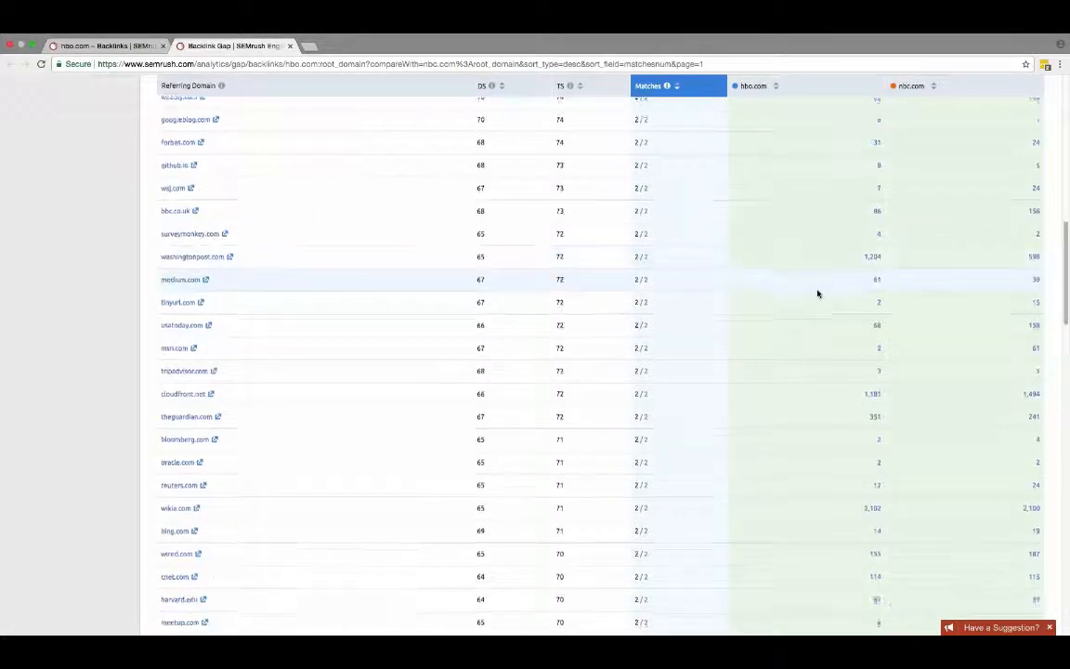
pyautogui.scroll(-5, 817, 293)
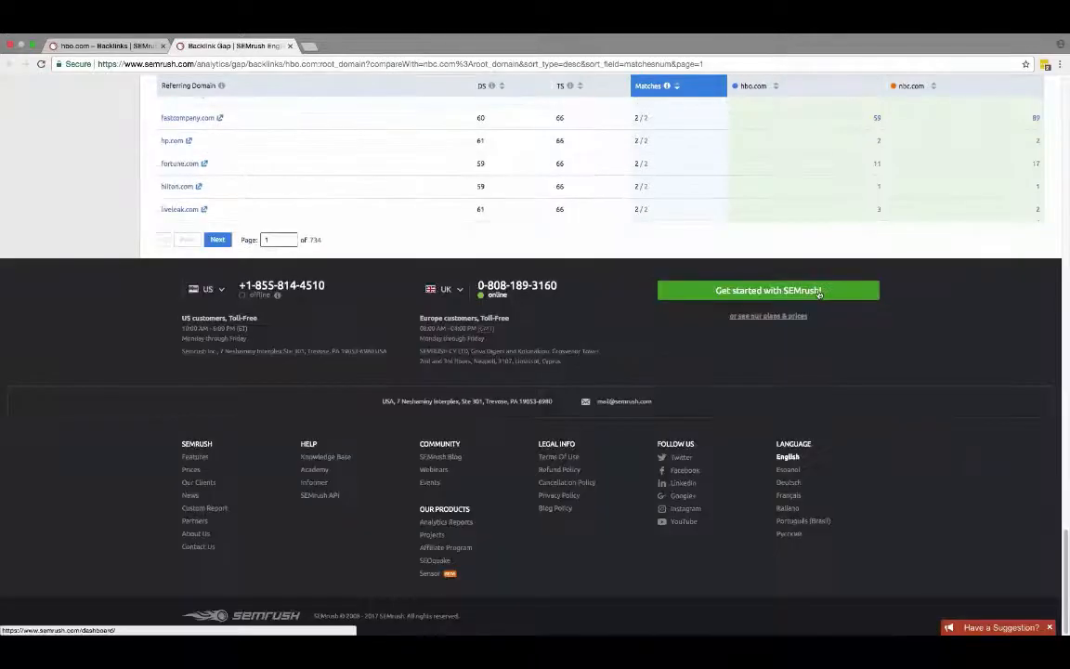
pyautogui.scroll(20, 817, 294)
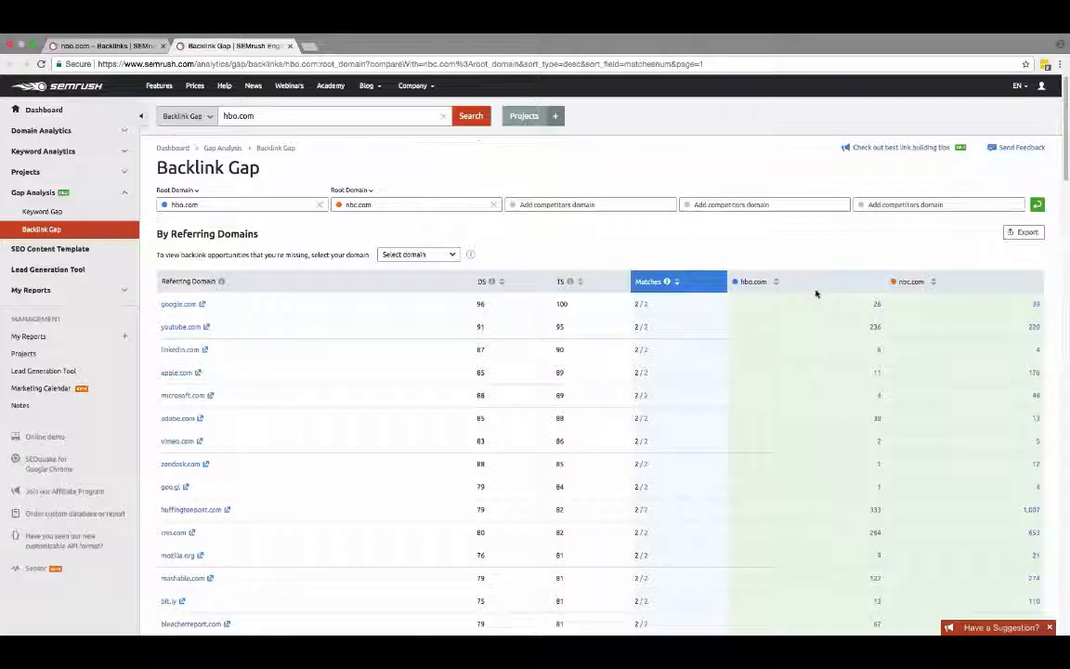
# Add fox.com as a third domain to the Backlink Gap comparison
pyautogui.click(550, 205)
pyautogui.click(536, 255)
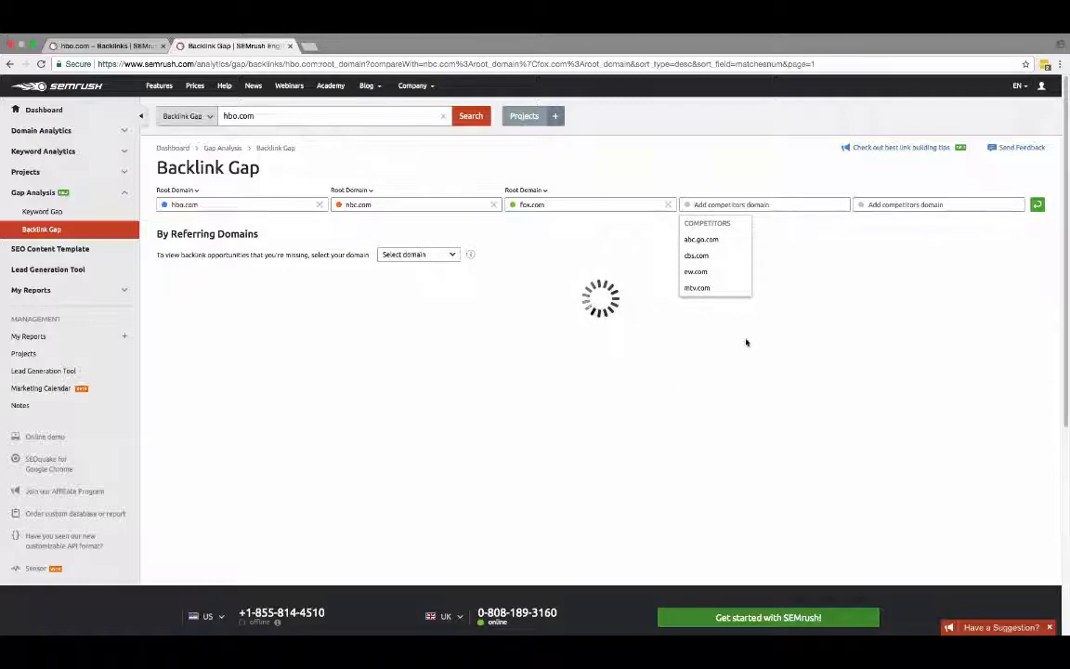
# Review the referring domains listed in the Backlink Gap table for hbo.com, nbc.com and fox.com
pyautogui.click(785, 233)
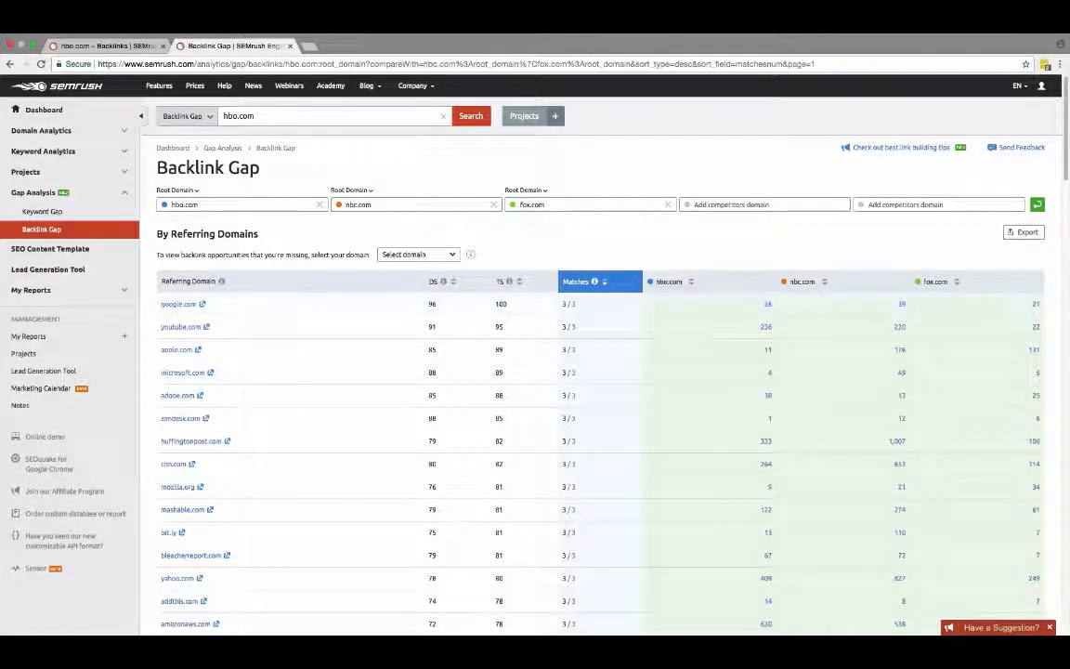
pyautogui.scroll(-20, 716, 303)
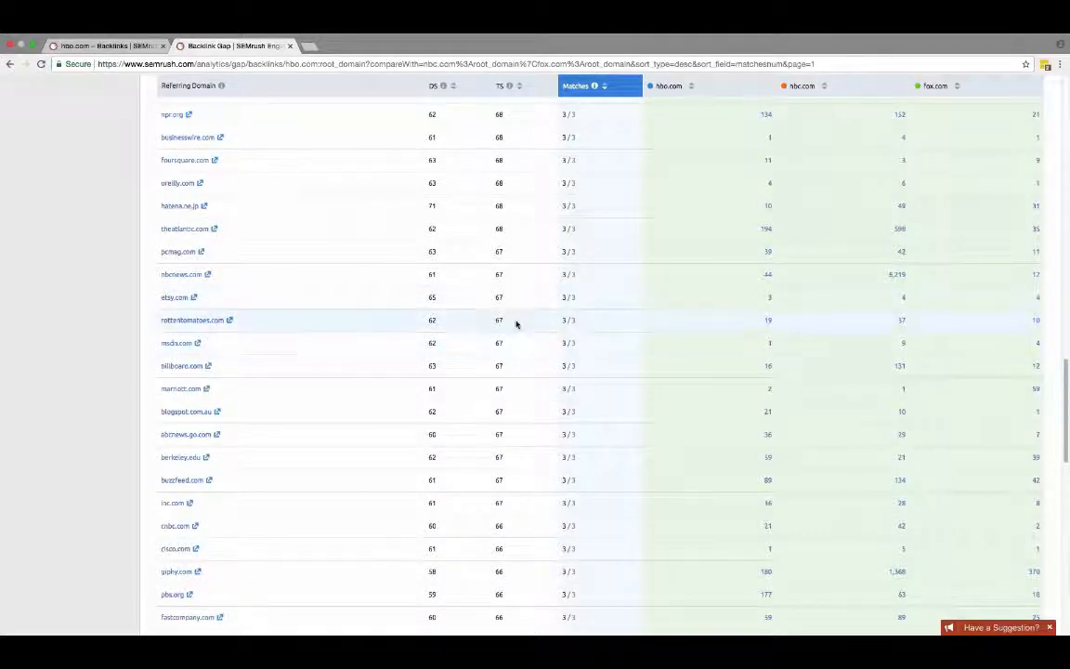
pyautogui.scroll(20, 665, 318)
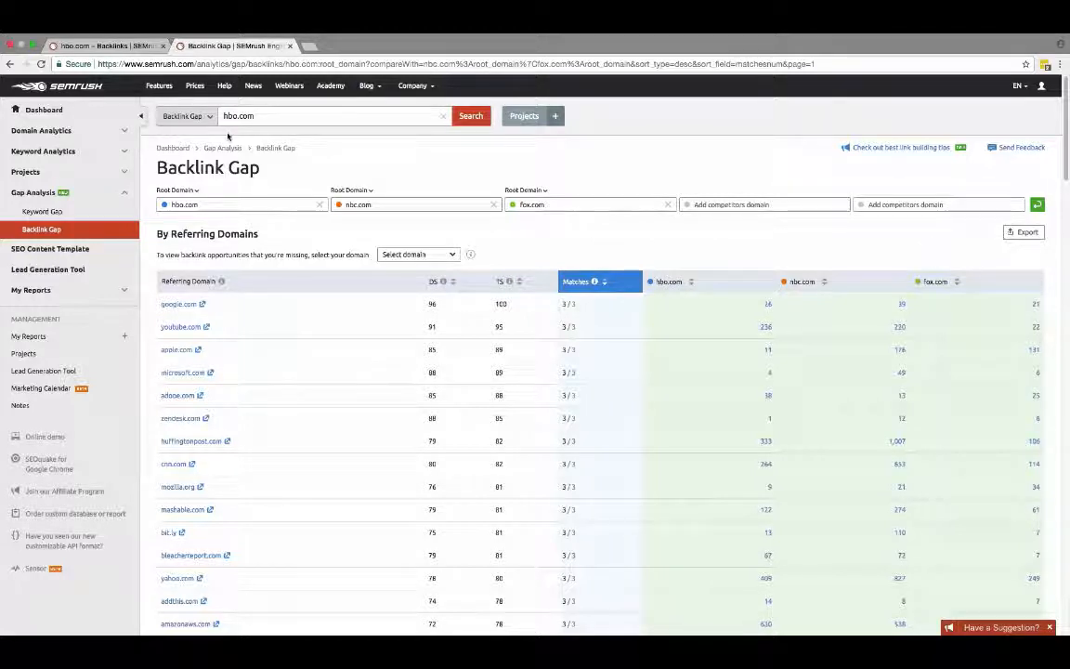
# Change the searched domain to ebay.com and open its Display Advertising report from Domain Analytics
pyautogui.click(122, 132)
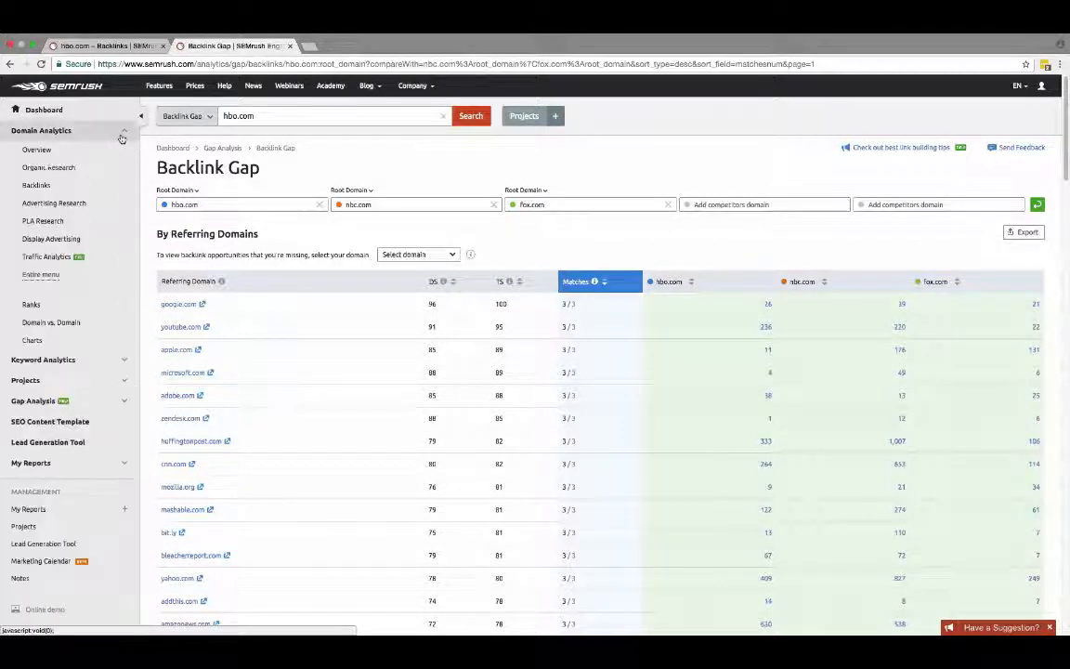
pyautogui.click(124, 405)
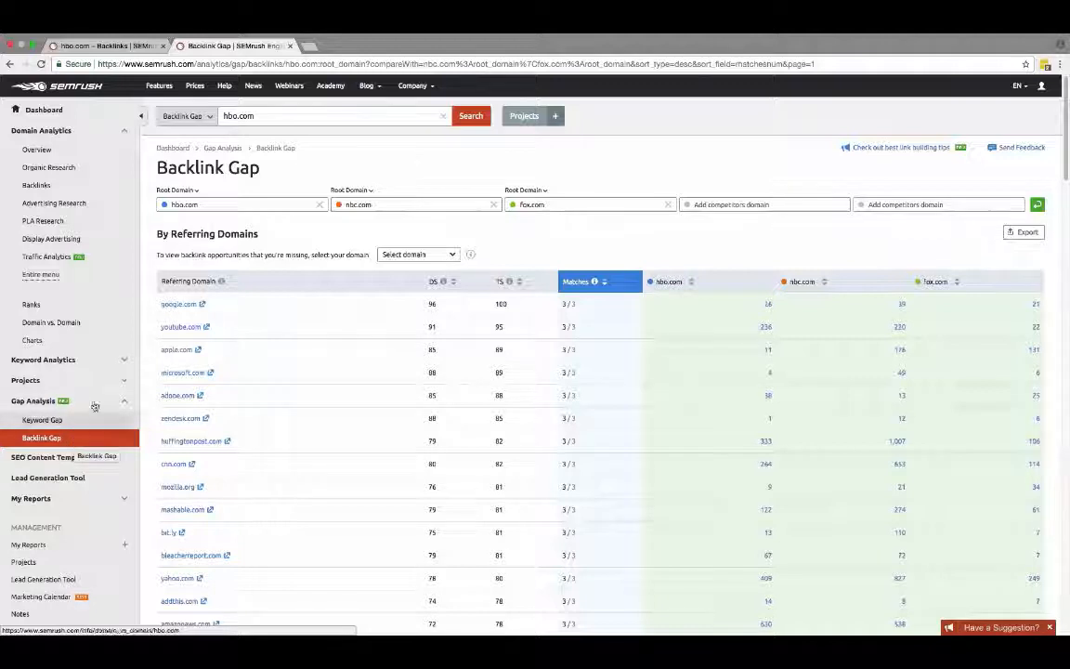
pyautogui.click(93, 401)
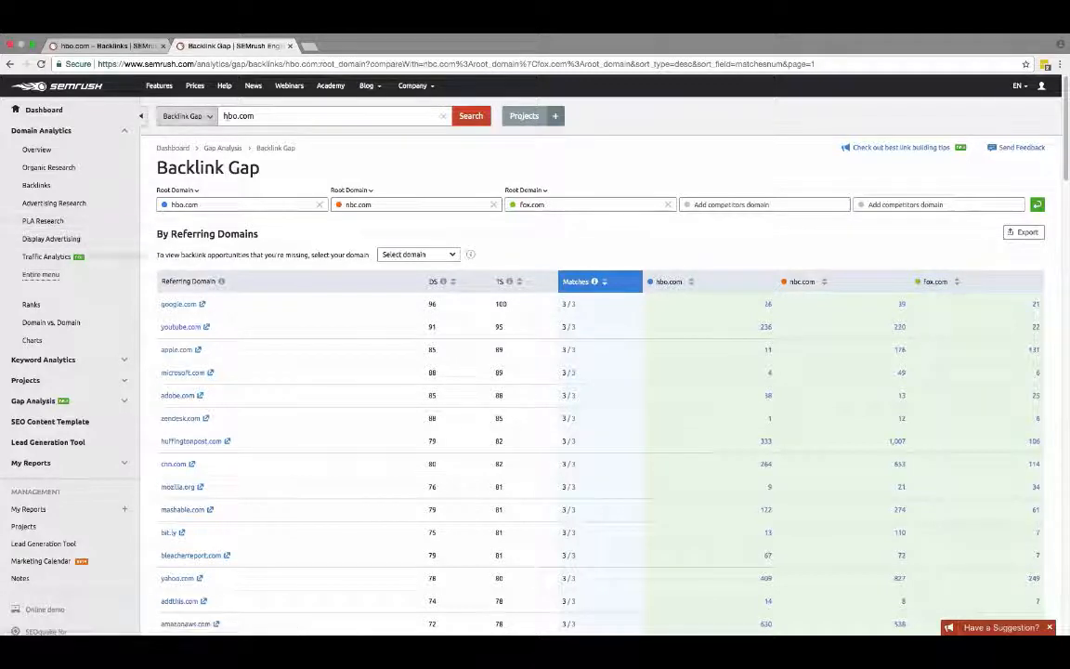
pyautogui.doubleClick(219, 117)
pyautogui.write('eb')
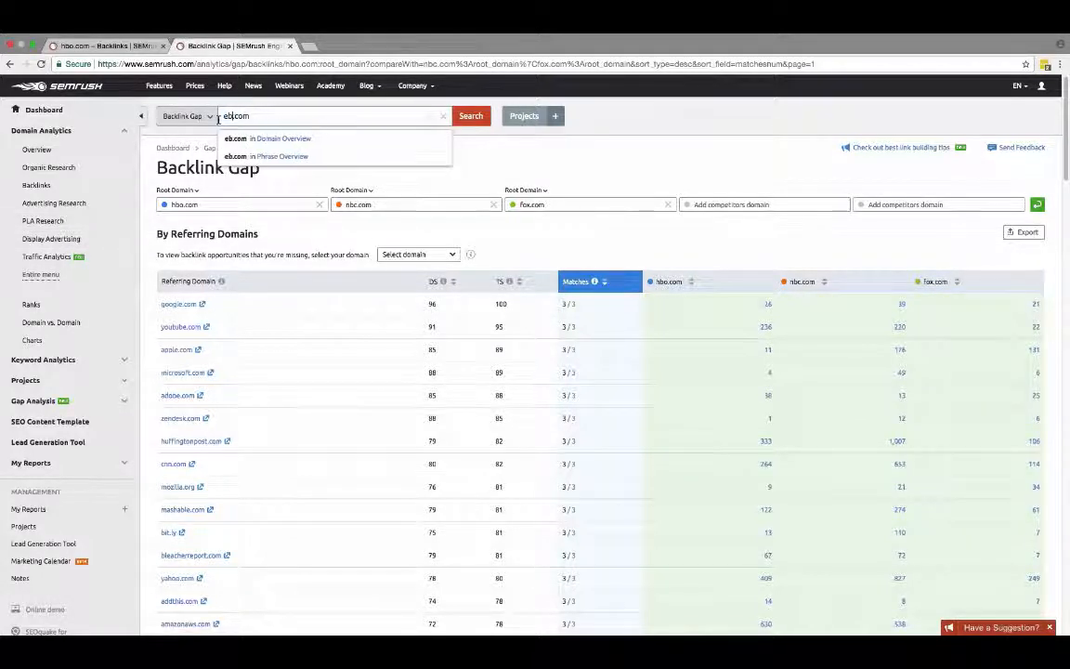
pyautogui.write('ay')
pyautogui.click(459, 161)
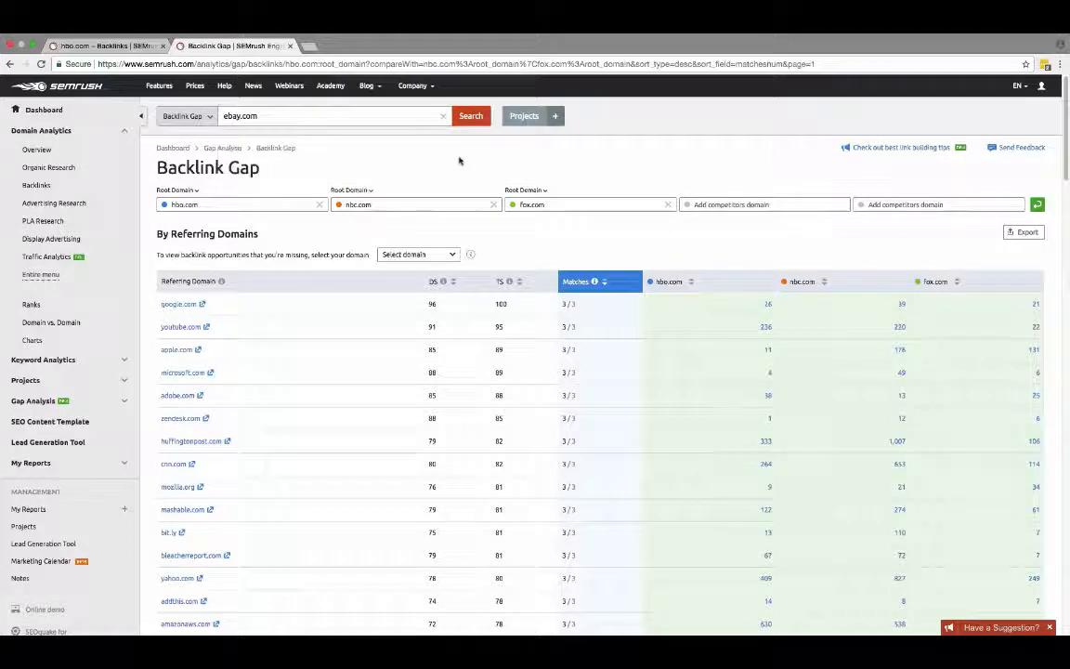
pyautogui.click(57, 239)
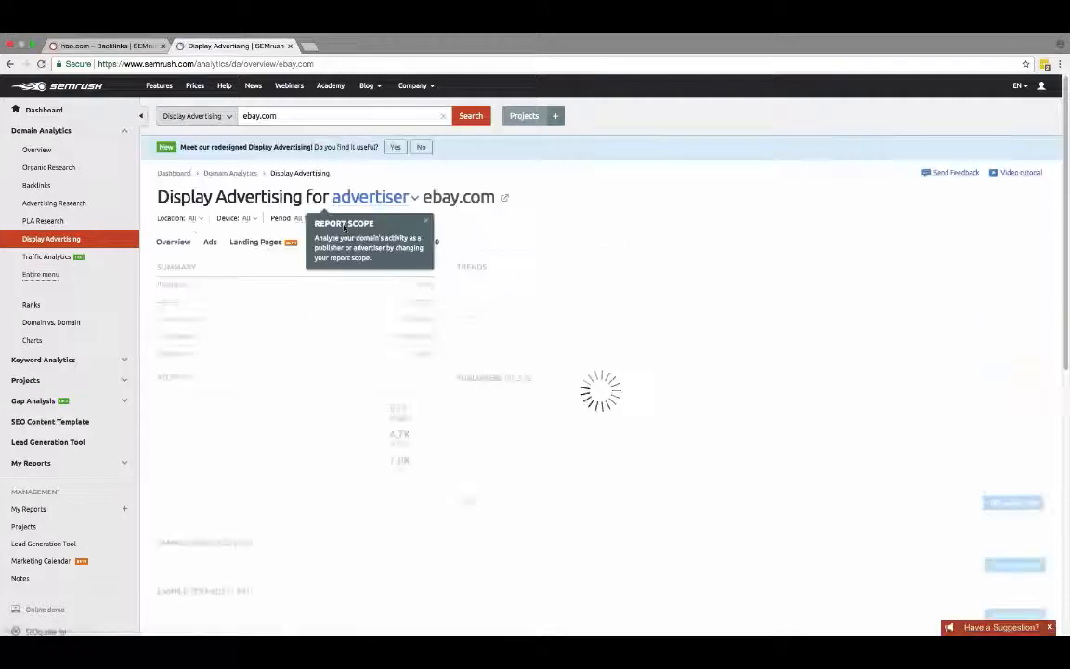
# Dismiss the report scope hint and look at the Publisher and Advertiser scope options for ebay.com
pyautogui.click(429, 220)
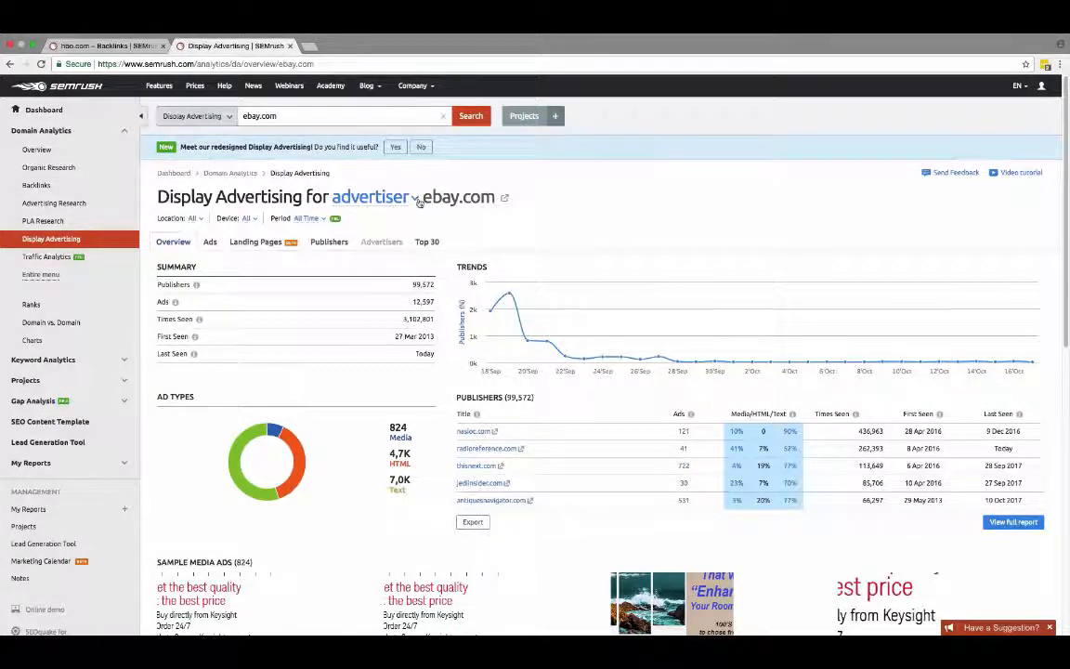
pyautogui.click(416, 199)
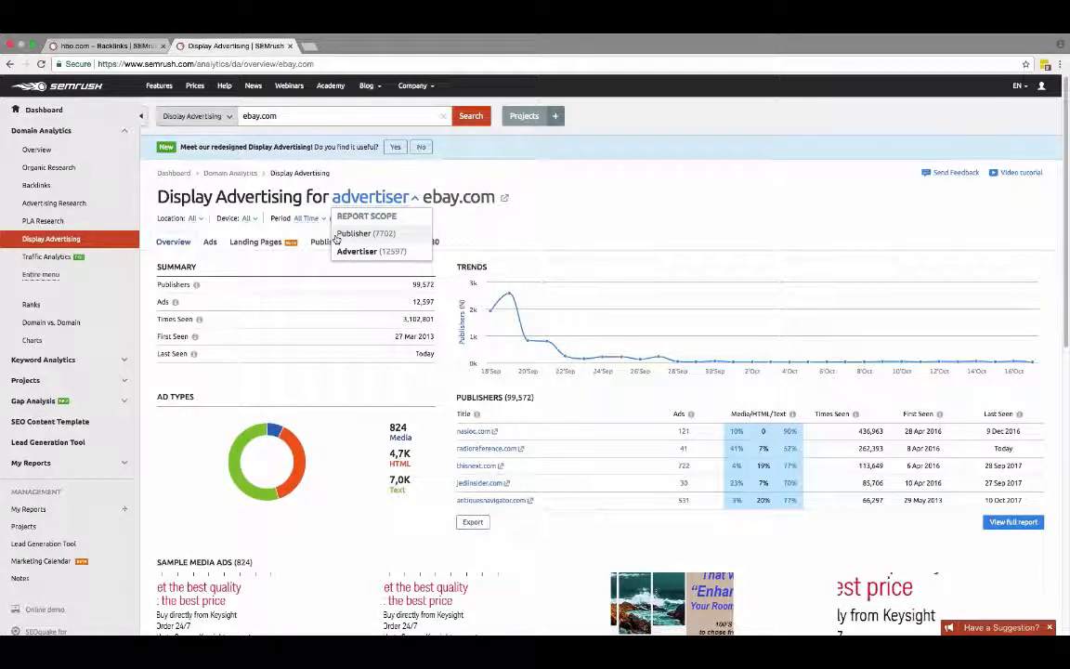
pyautogui.click(541, 186)
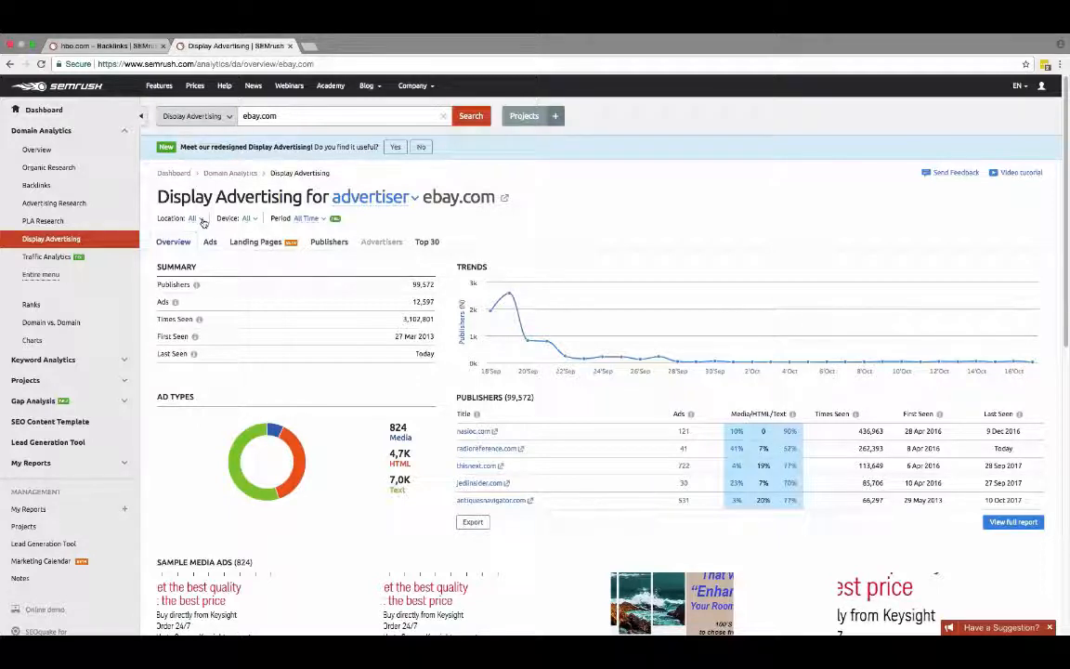
# Filter ebay.com's display advertising data to the location Germany
pyautogui.click(202, 222)
pyautogui.scroll(-5, 231, 329)
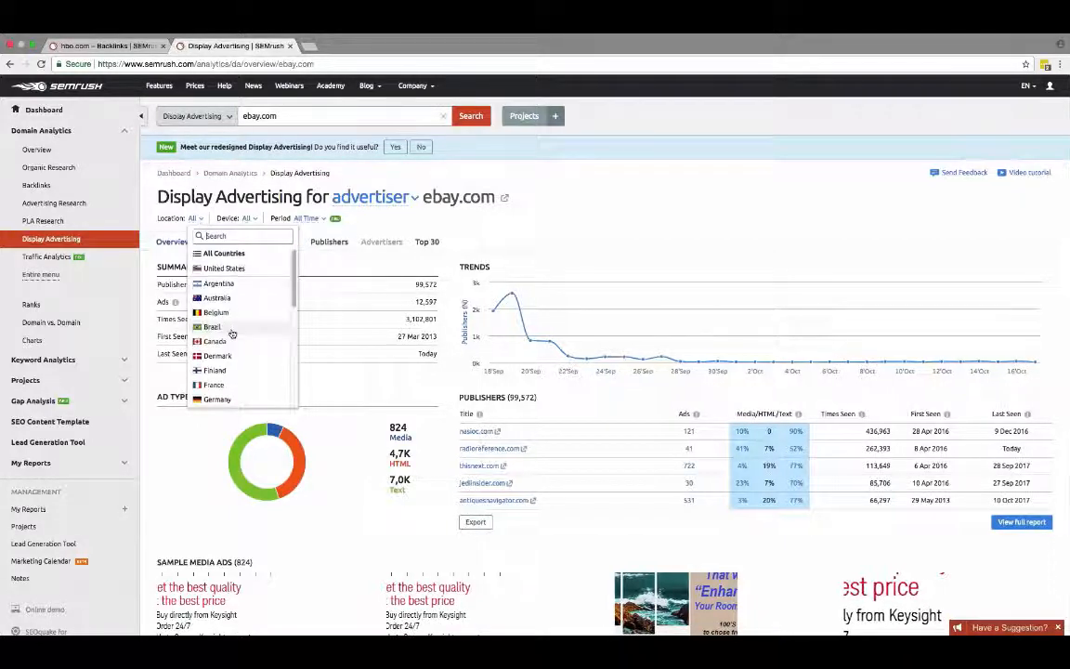
pyautogui.scroll(-2, 232, 335)
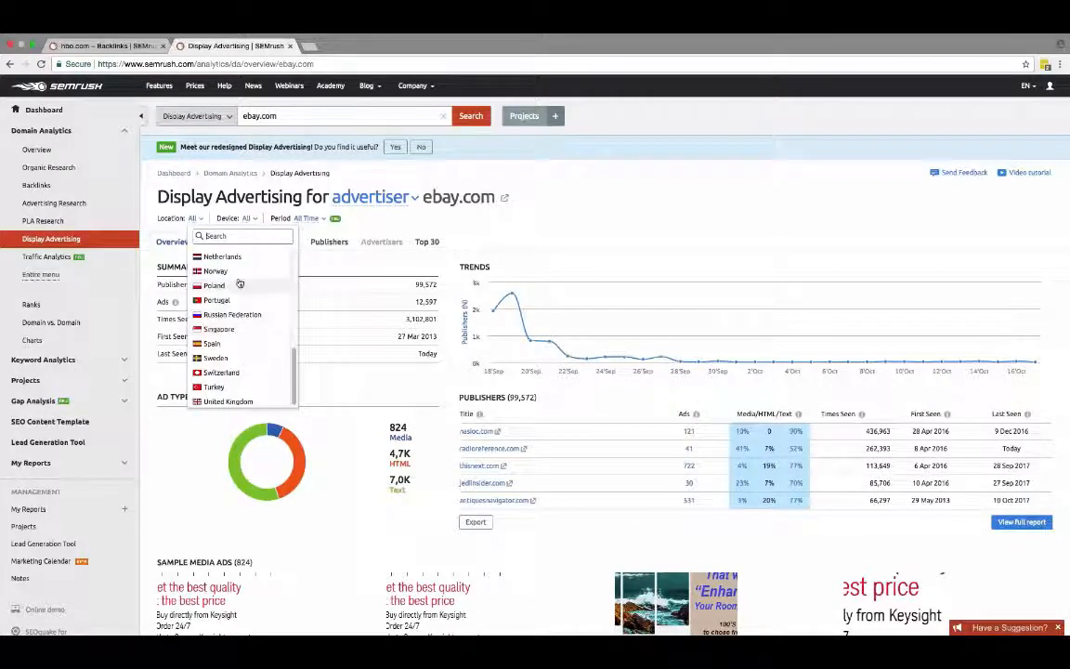
pyautogui.scroll(3, 238, 283)
pyautogui.scroll(2, 240, 283)
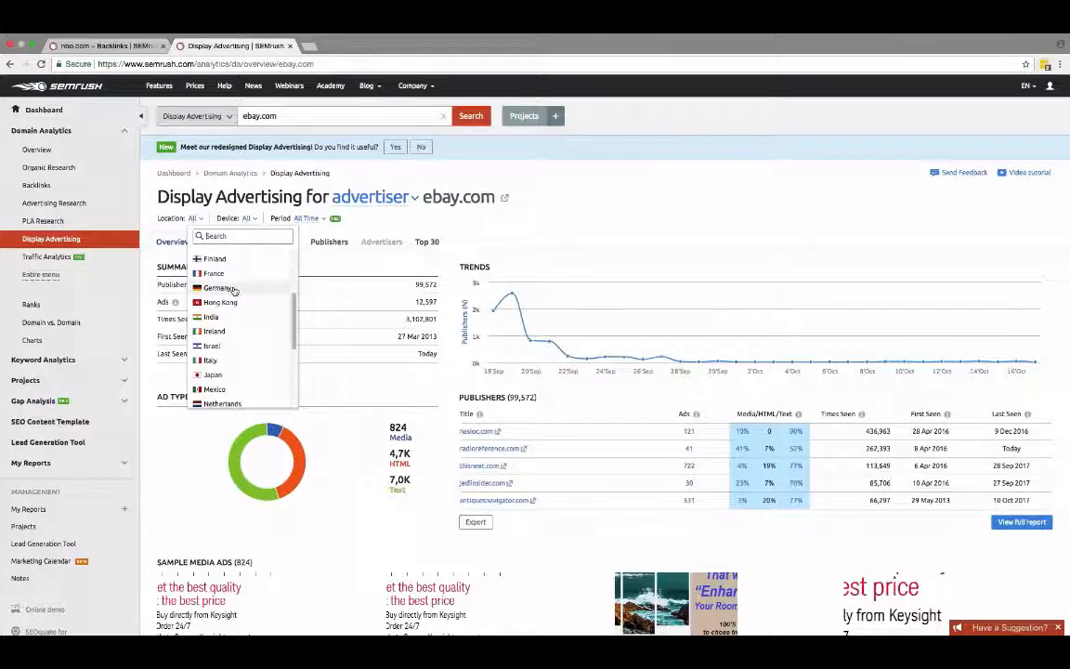
pyautogui.click(232, 289)
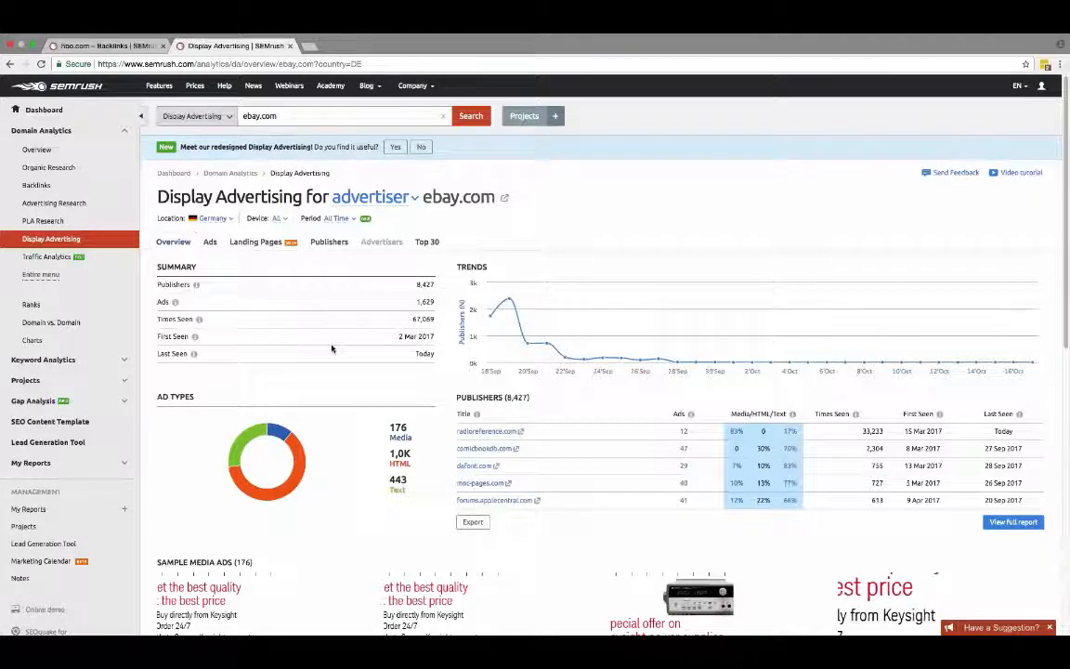
# Open the Ads report for ebay.com and limit its period to the last 30 days
pyautogui.click(210, 242)
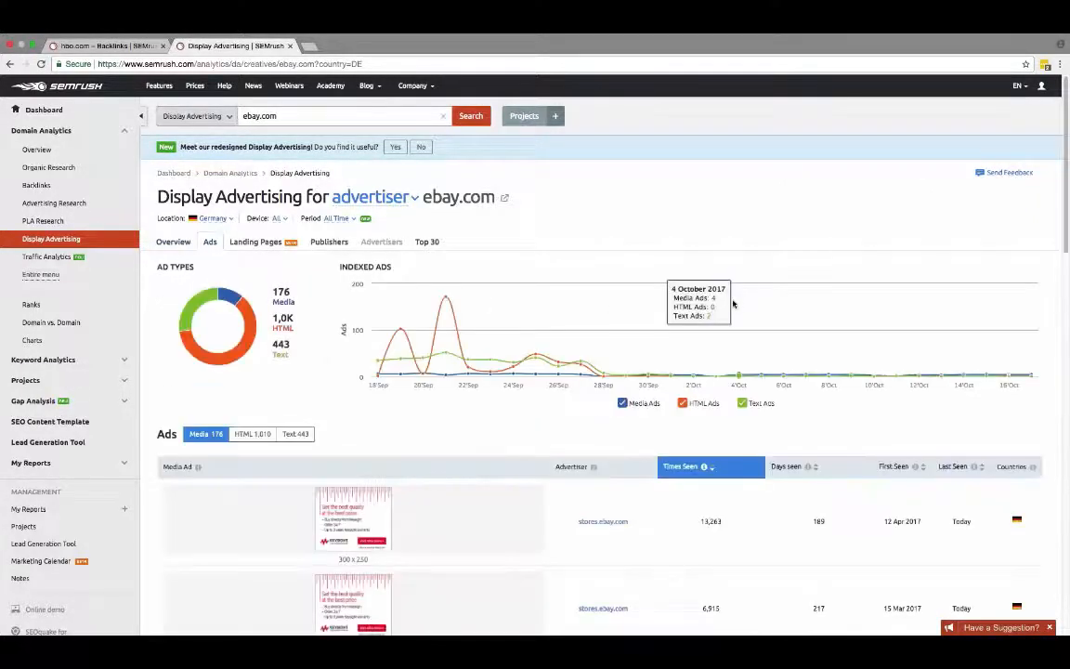
pyautogui.scroll(-1, 733, 304)
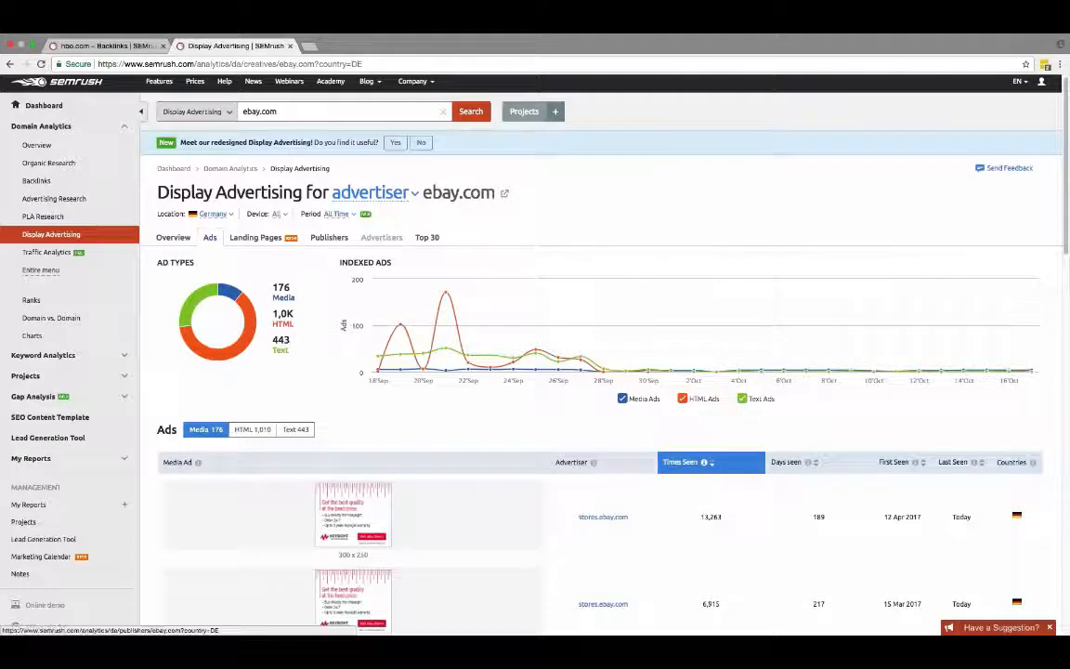
pyautogui.click(352, 214)
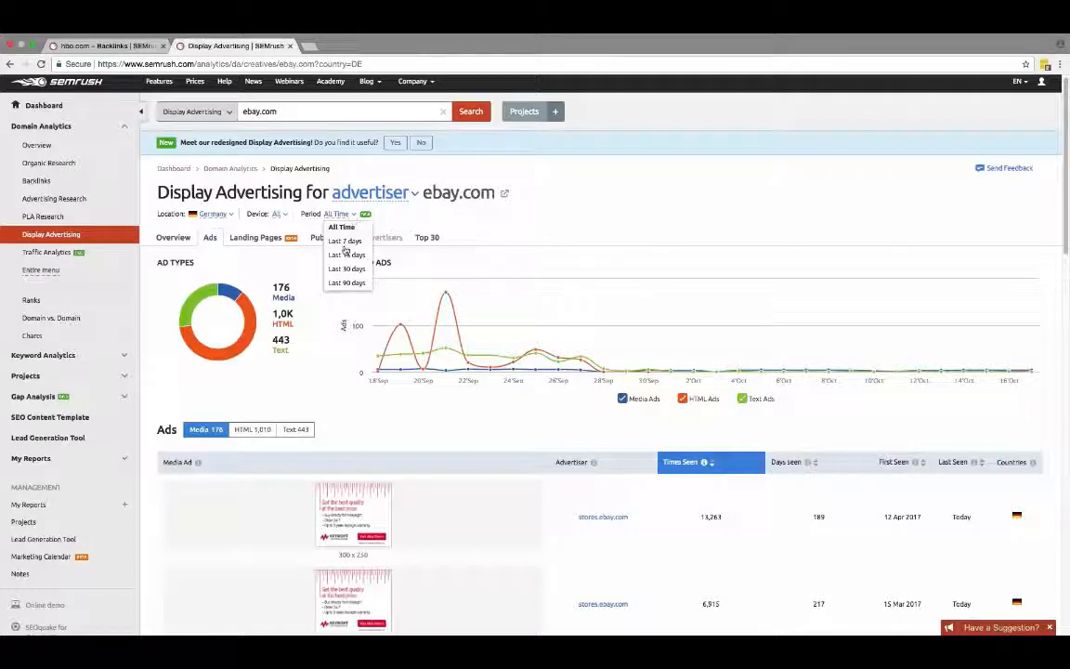
pyautogui.click(346, 269)
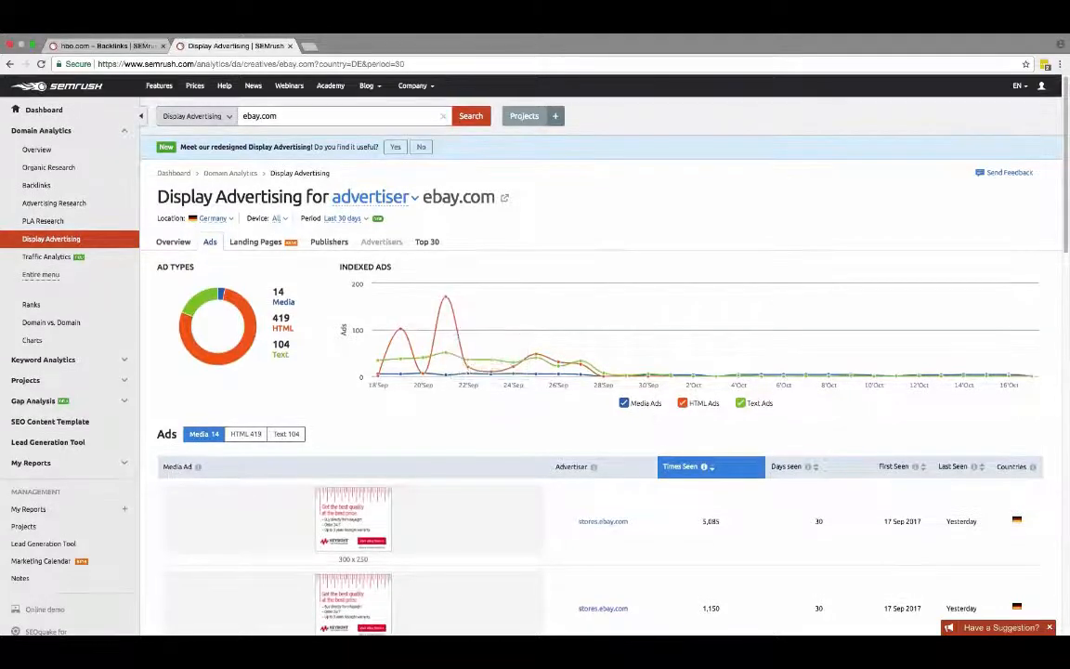
# View the ad report of the first media ad, close it, and look through the rest of the media ads
pyautogui.scroll(-2, 656, 489)
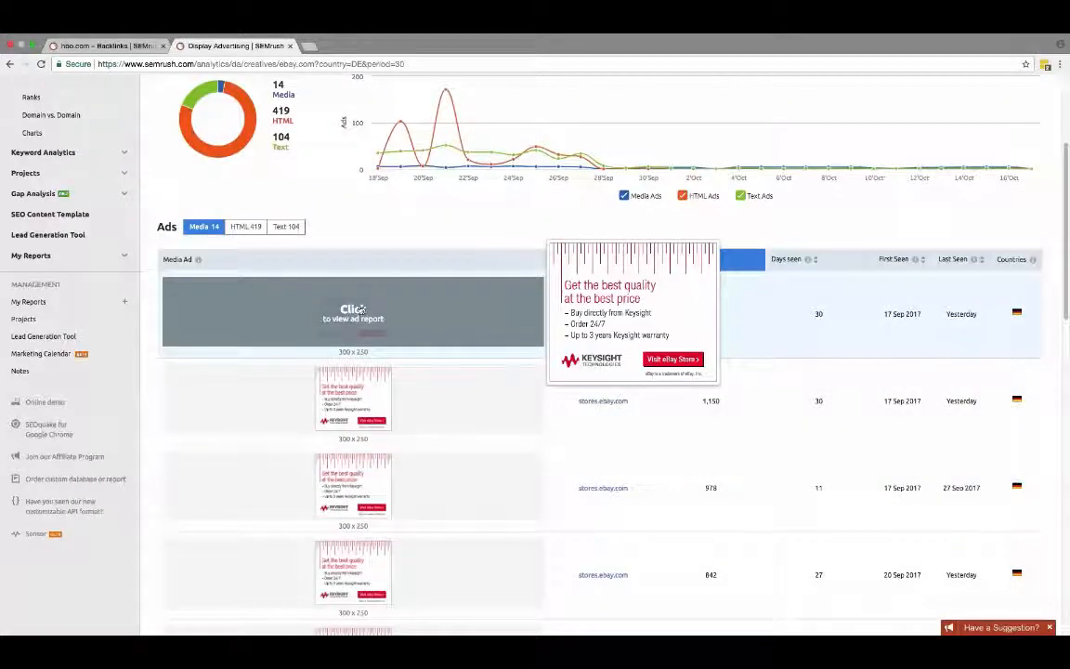
pyautogui.click(409, 309)
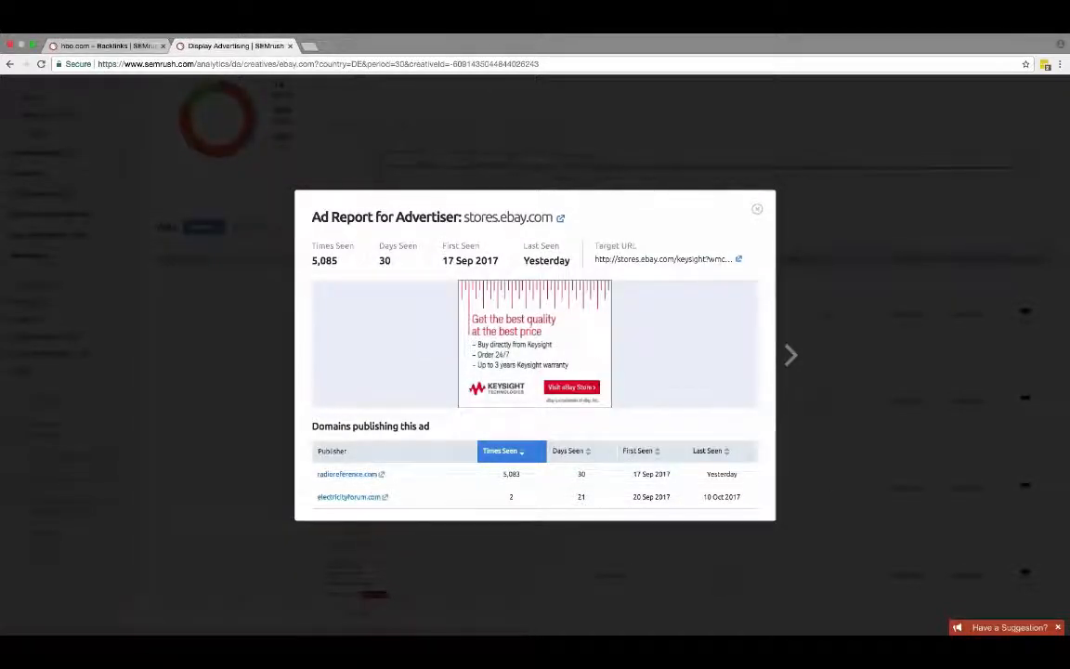
pyautogui.press('Escape')
pyautogui.scroll(-5, 688, 332)
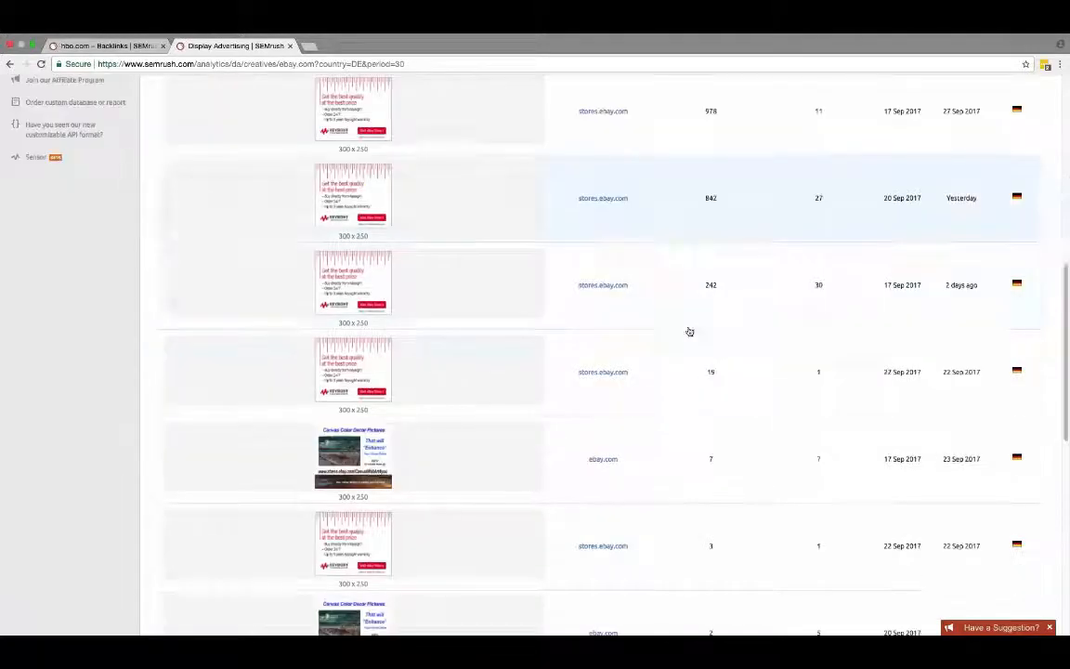
pyautogui.scroll(10, 689, 333)
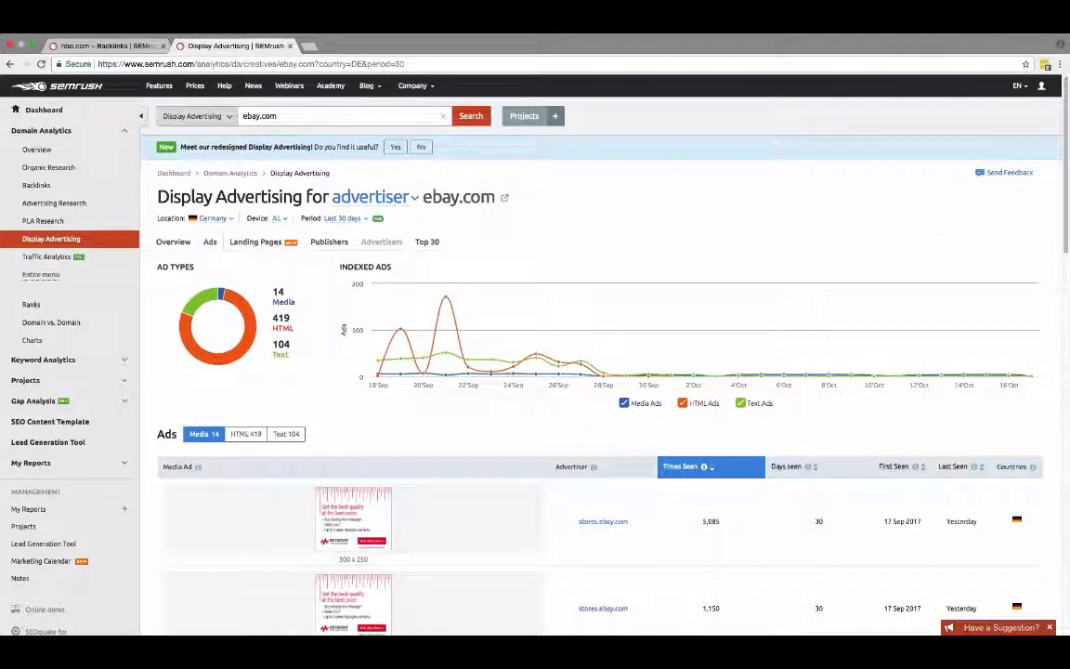
# Look through the available Location and Period filter options of the Ads report without changing them
pyautogui.click(212, 218)
pyautogui.scroll(-8, 226, 327)
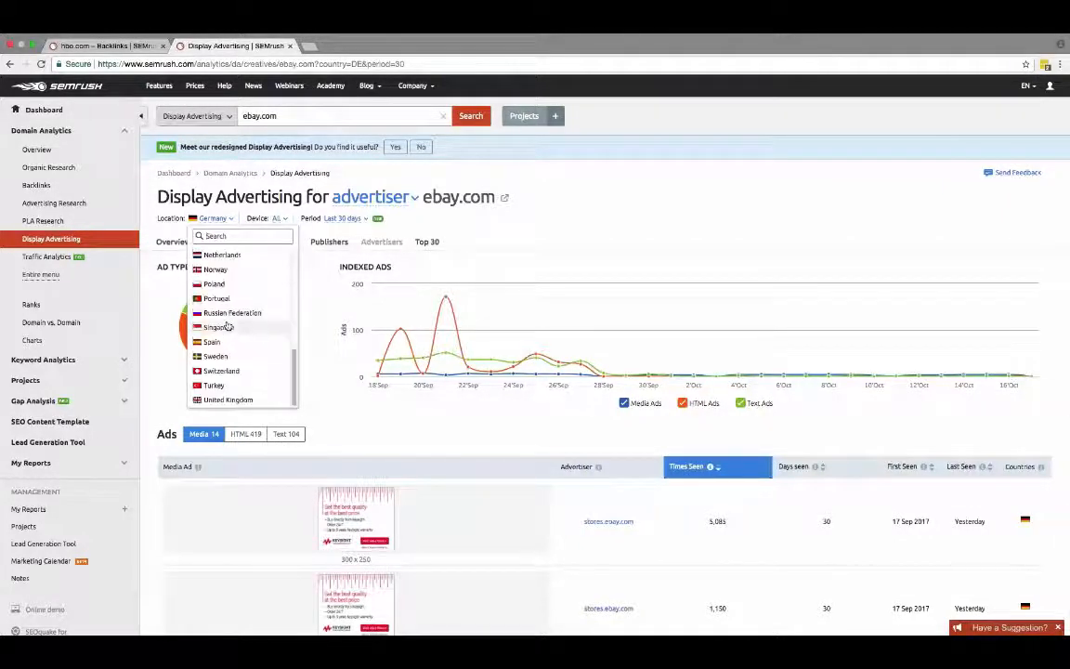
pyautogui.scroll(4, 229, 326)
pyautogui.click(437, 225)
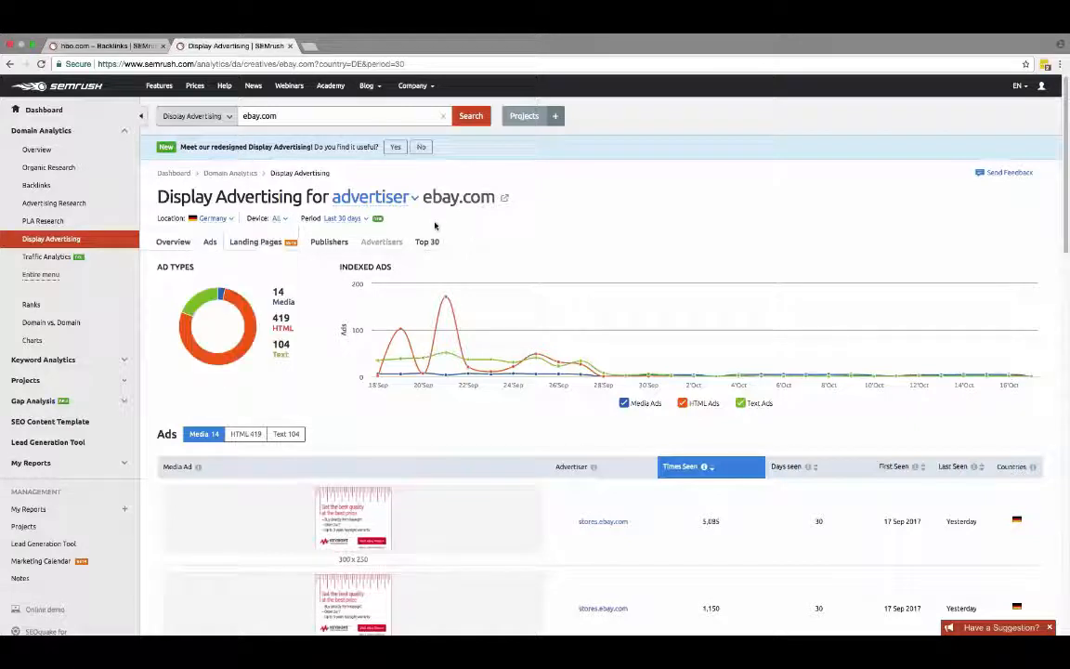
pyautogui.click(342, 219)
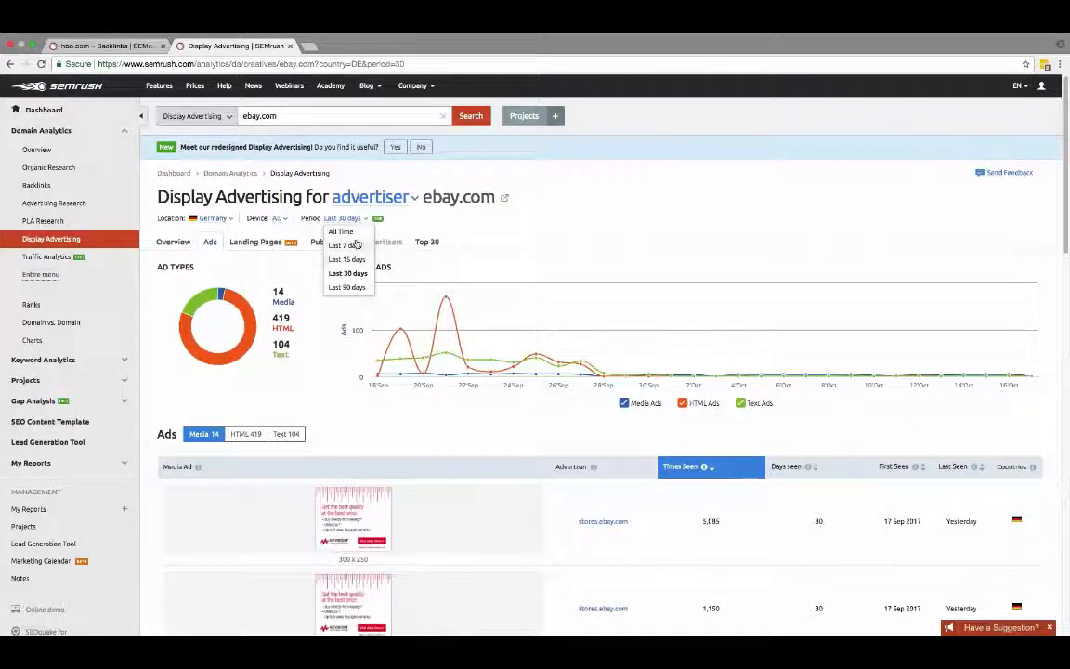
pyautogui.click(312, 257)
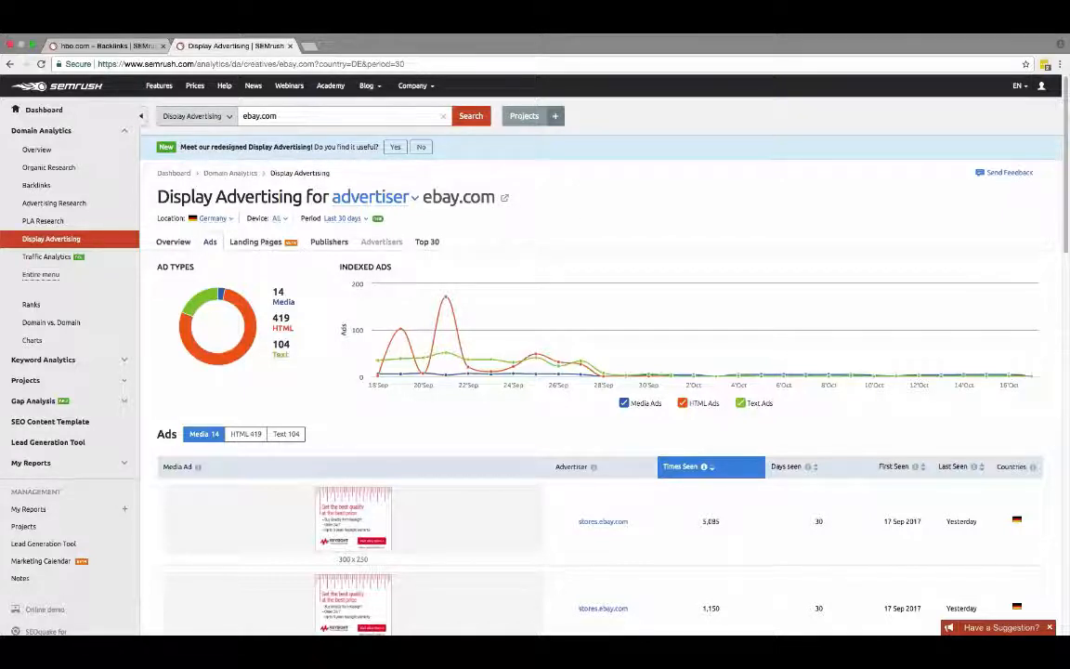
# Open the dashboard of the decathlon project from the projects list
pyautogui.click(115, 130)
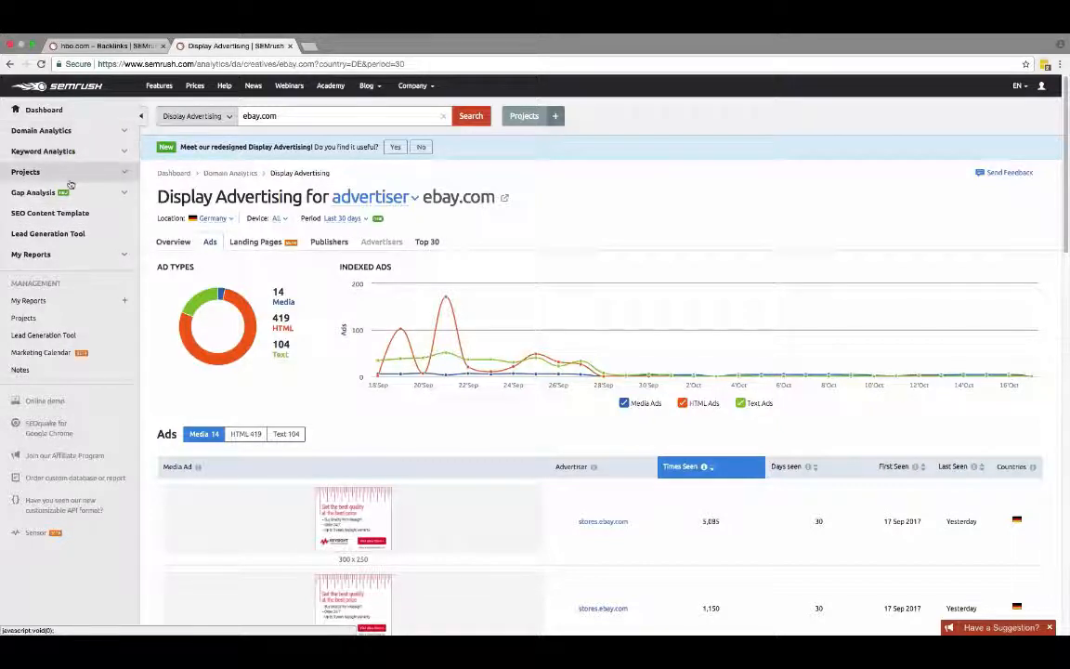
pyautogui.click(124, 177)
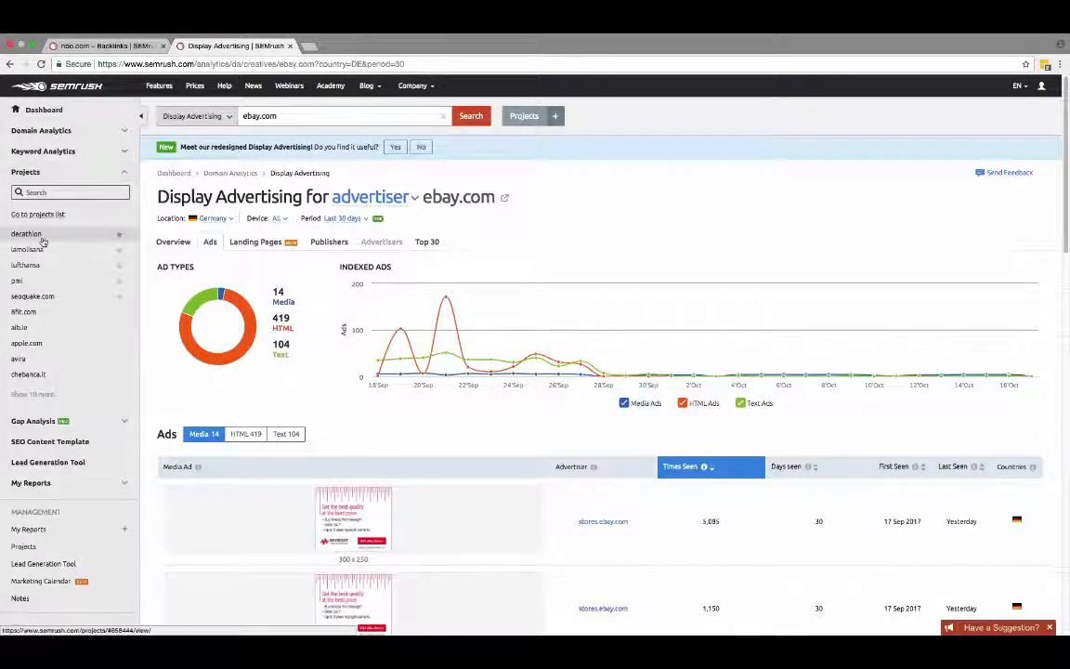
pyautogui.click(79, 236)
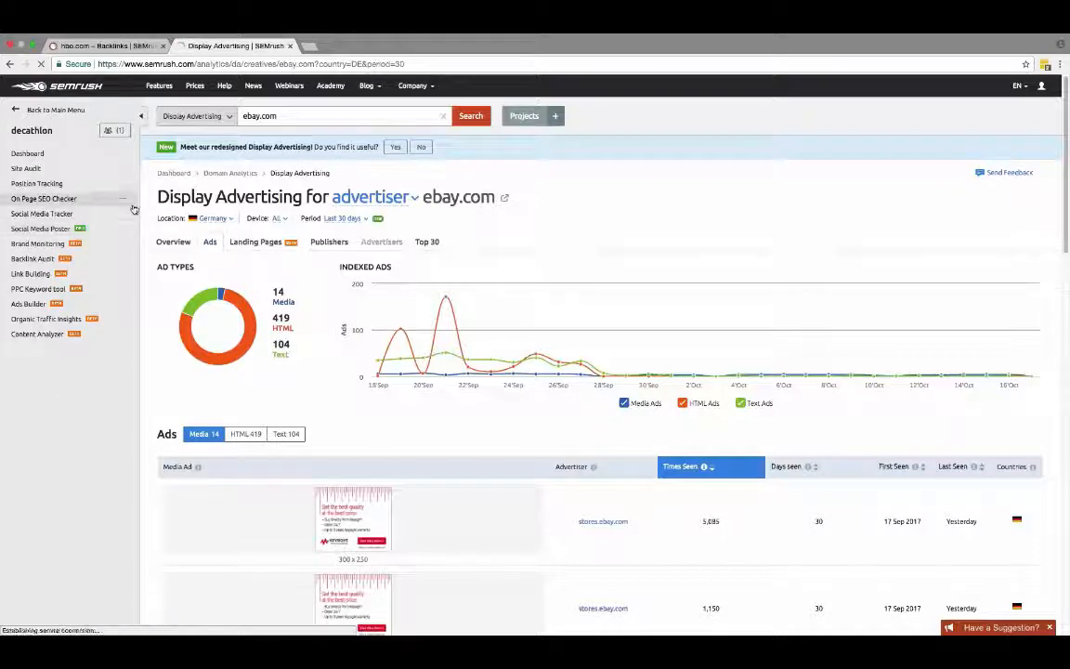
pyautogui.click(64, 156)
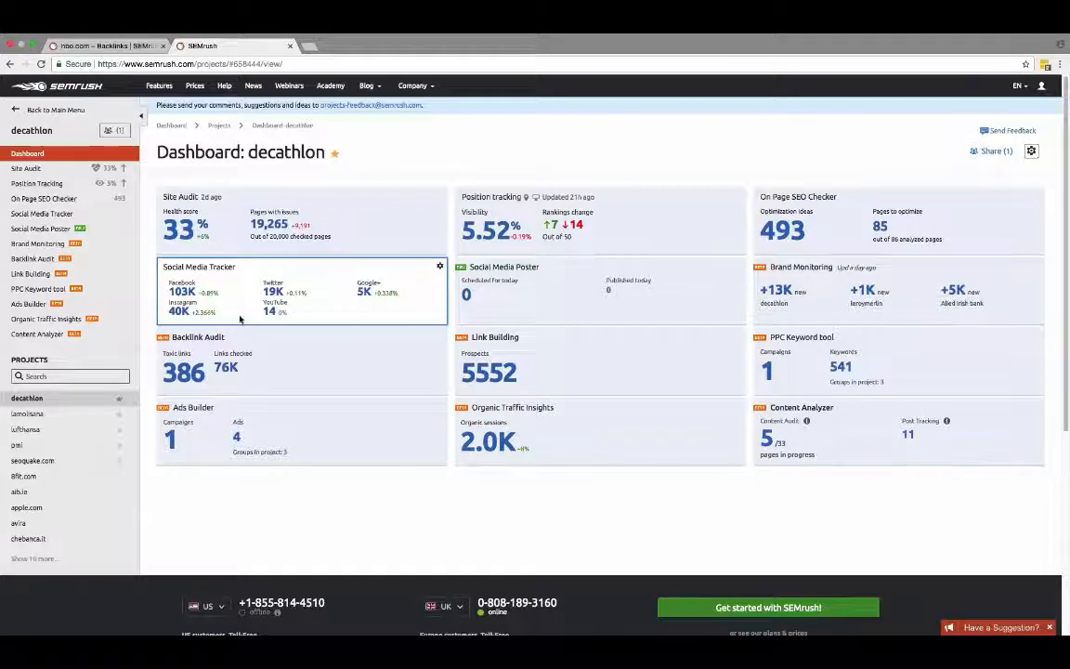
# Open the project's Social Media Poster, dismiss the welcome hint, and move the calendar back to October 10
pyautogui.click(488, 293)
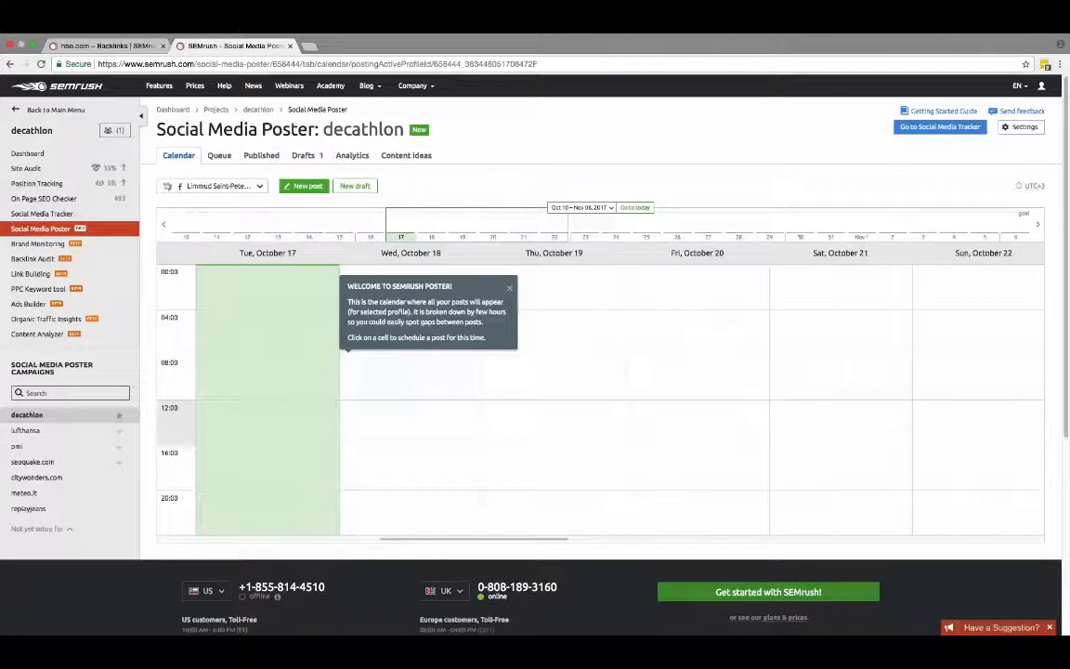
pyautogui.click(509, 288)
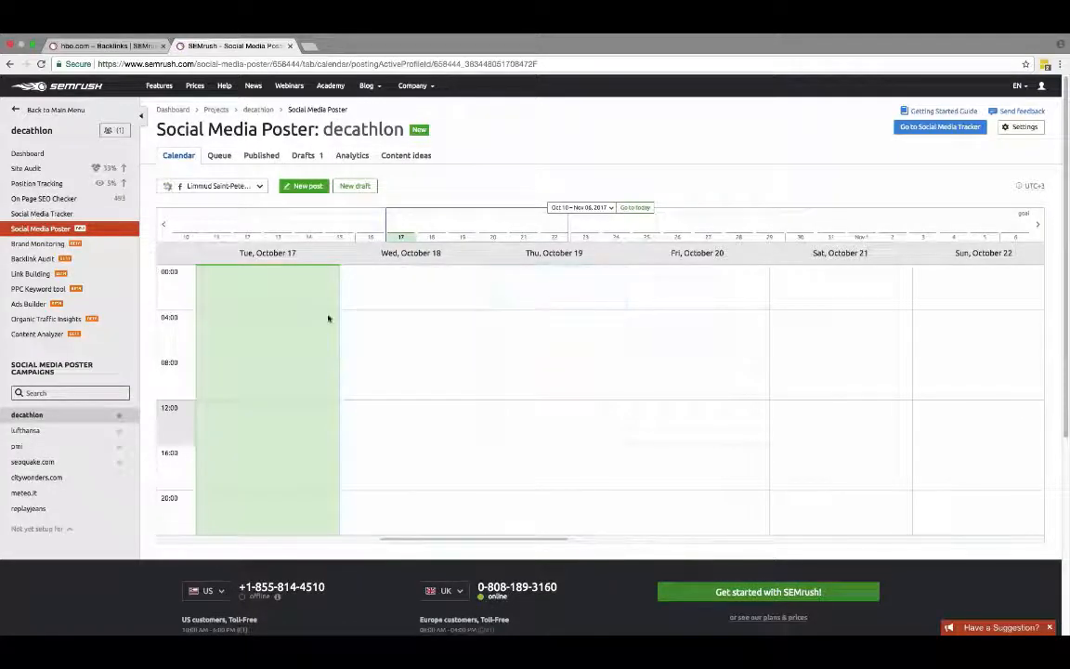
pyautogui.moveTo(475, 541); pyautogui.dragTo(248, 514)
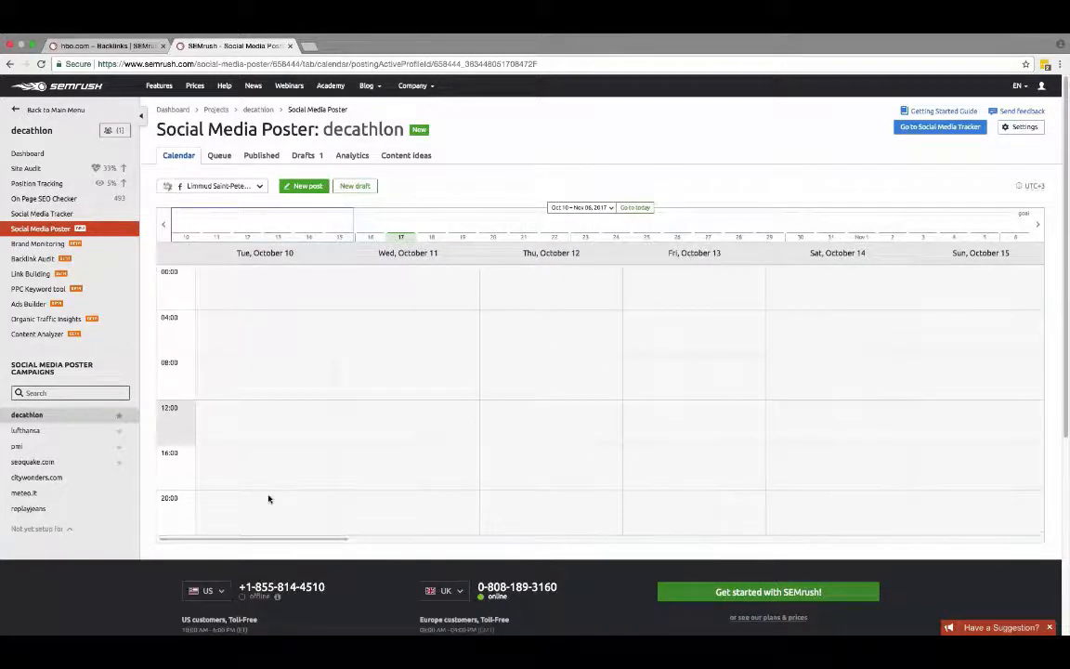
# Start a new post from the calendar's 12:00 slot on Wednesday, October 18
pyautogui.scroll(-2, 269, 497)
pyautogui.scroll(2, 268, 404)
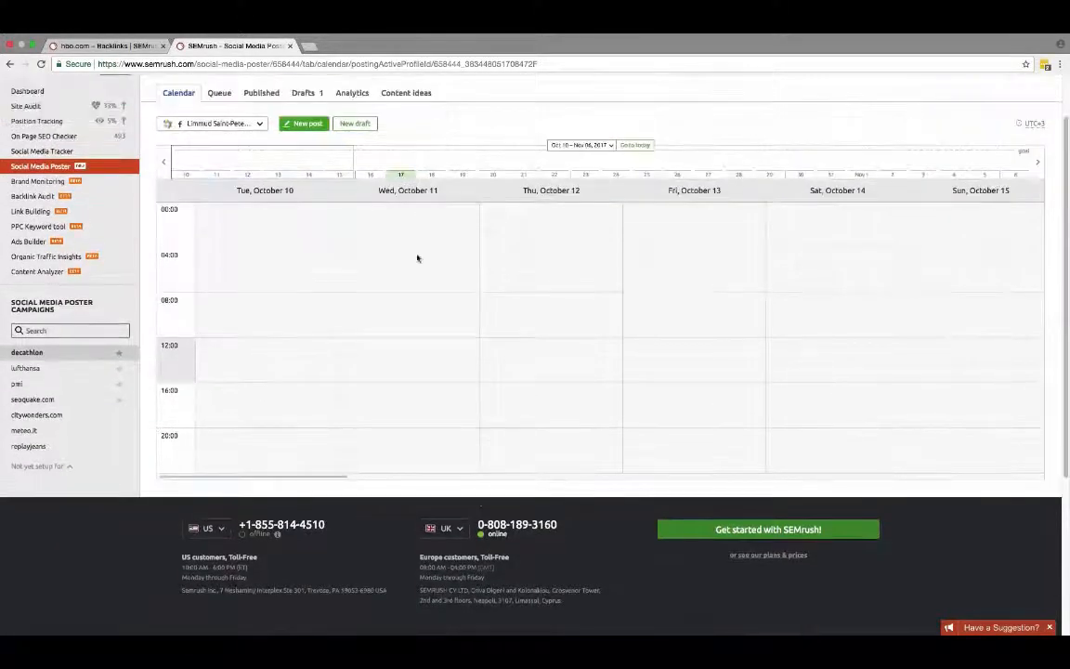
pyautogui.scroll(2, 281, 263)
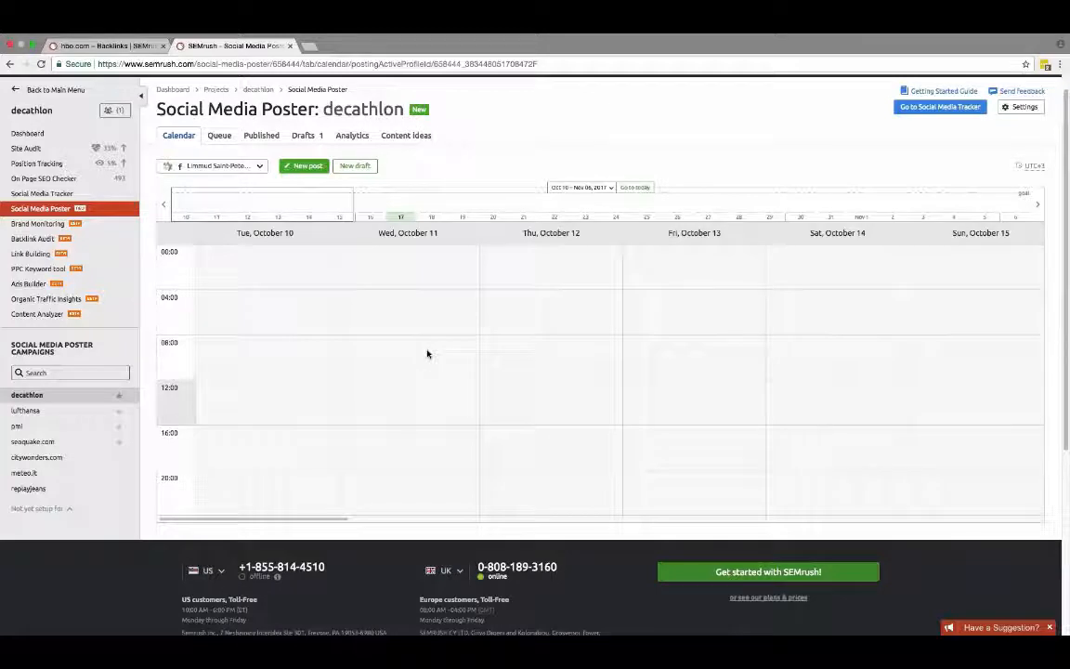
pyautogui.hscroll(5, 409, 339)
pyautogui.moveTo(335, 518); pyautogui.dragTo(448, 519)
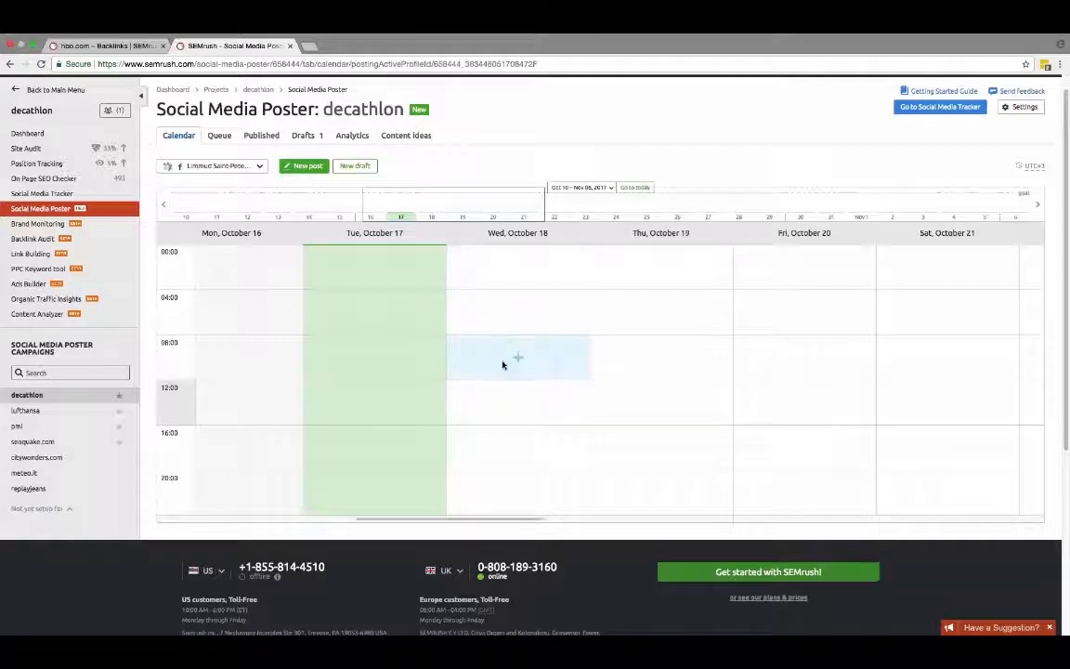
pyautogui.click(520, 407)
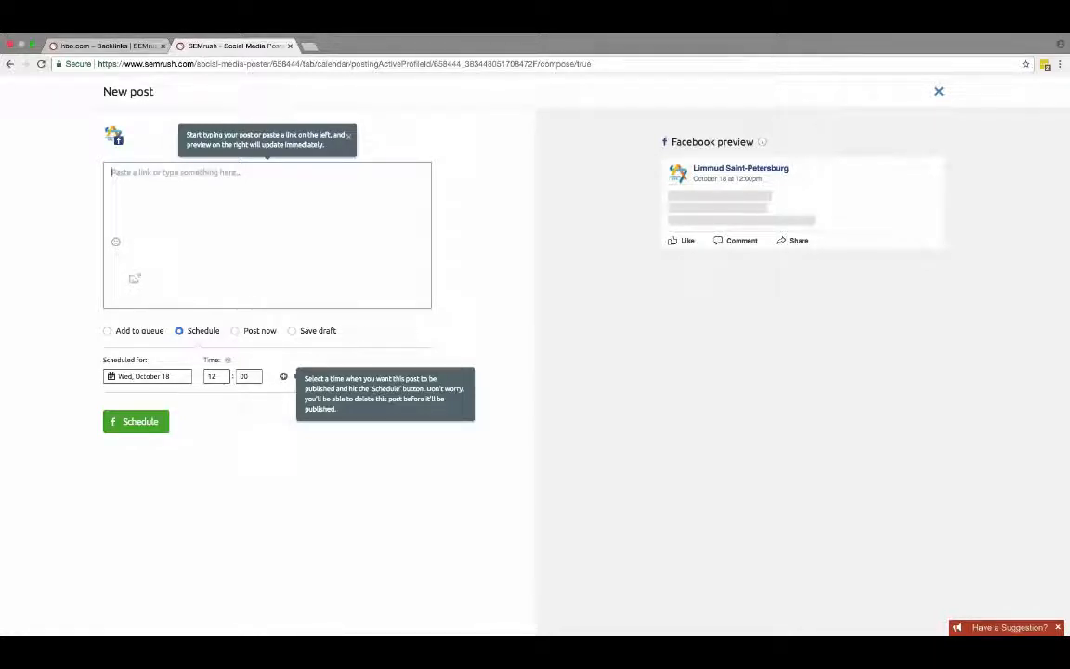
pyautogui.write('This is')
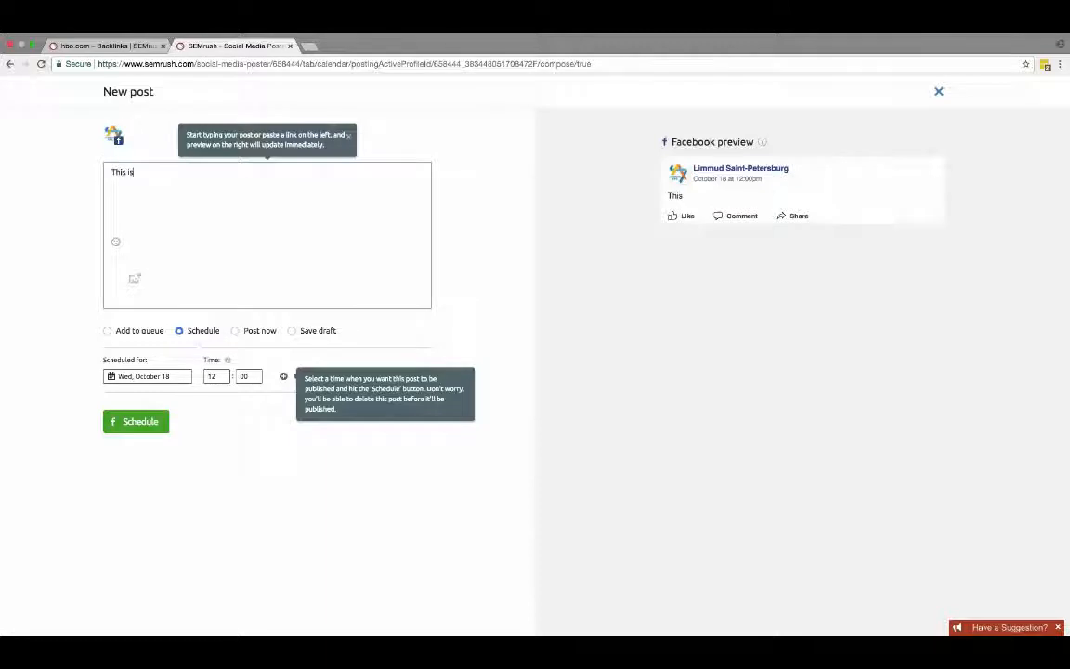
pyautogui.write(' a new')
pyautogui.write('post')
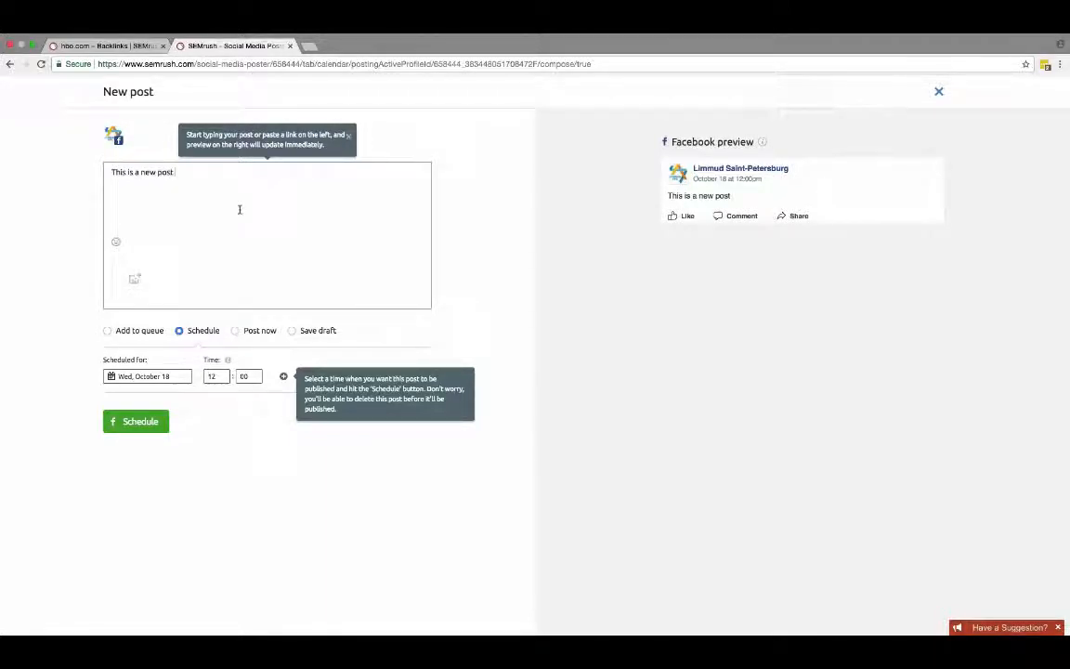
pyautogui.write(' @apple')
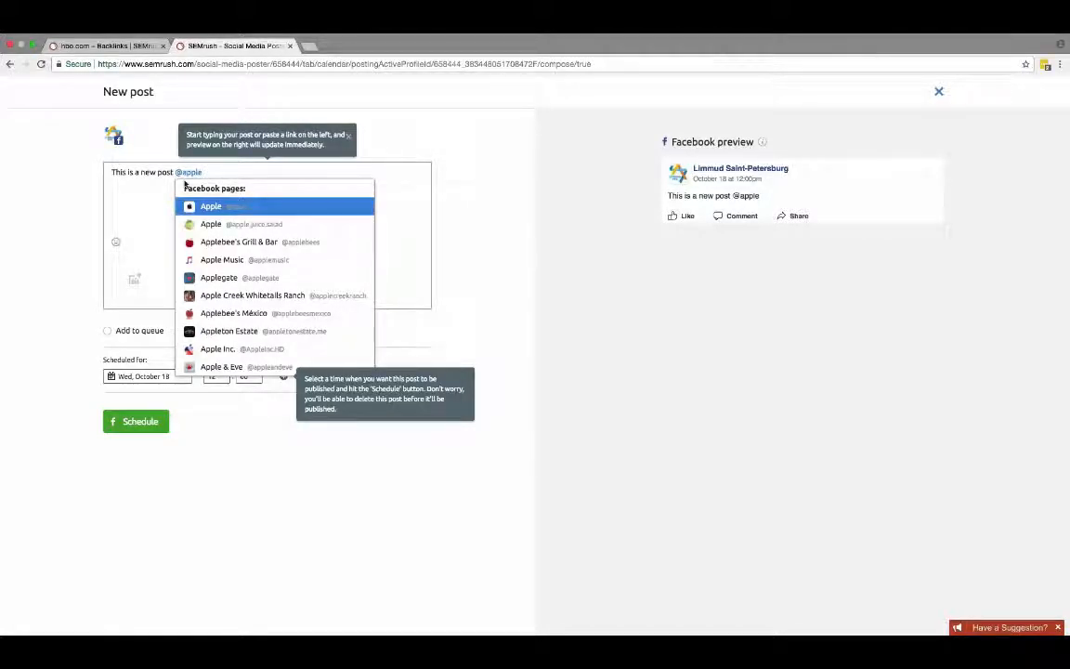
pyautogui.click(212, 206)
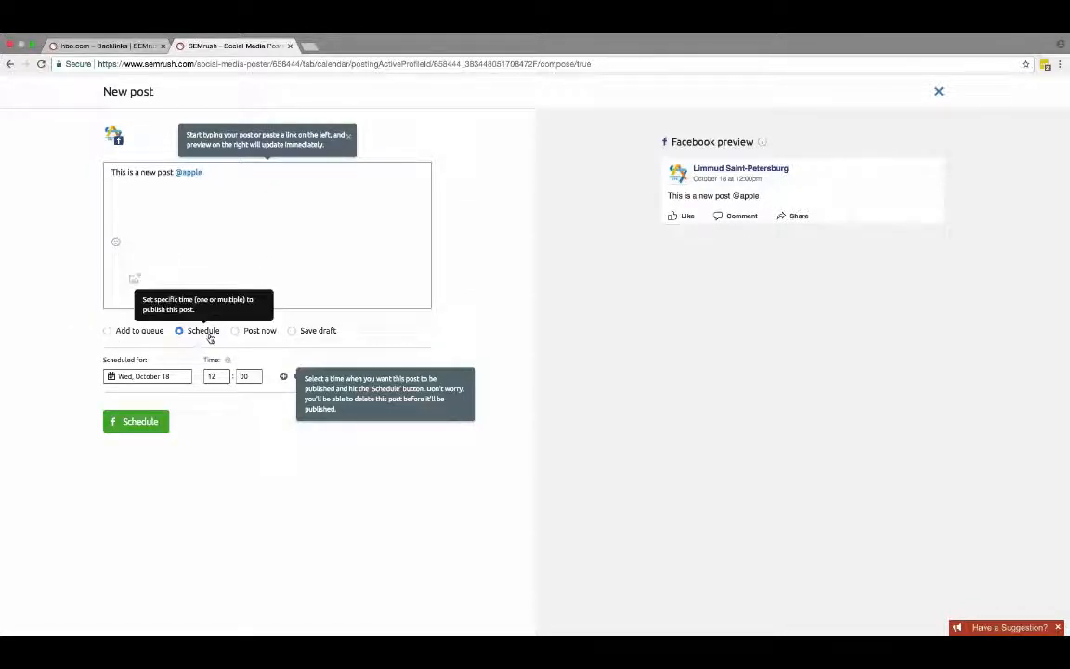
# Go through the Save draft, Post now, Schedule and Add to queue options, and examine the publishing time given for the queue
pyautogui.click(291, 331)
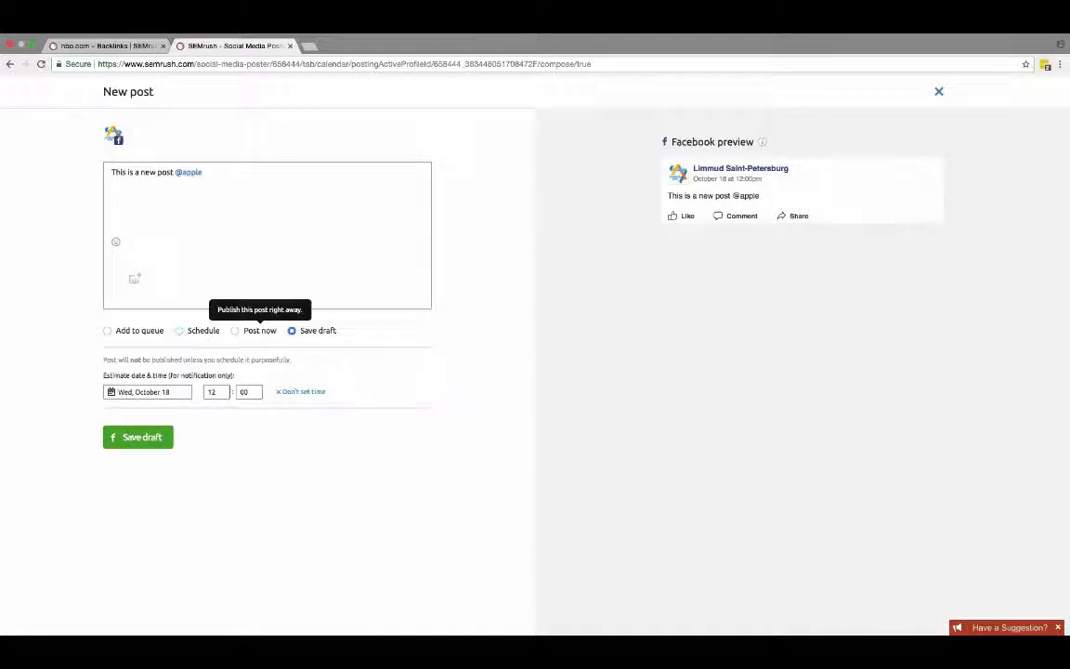
pyautogui.click(238, 333)
pyautogui.click(180, 330)
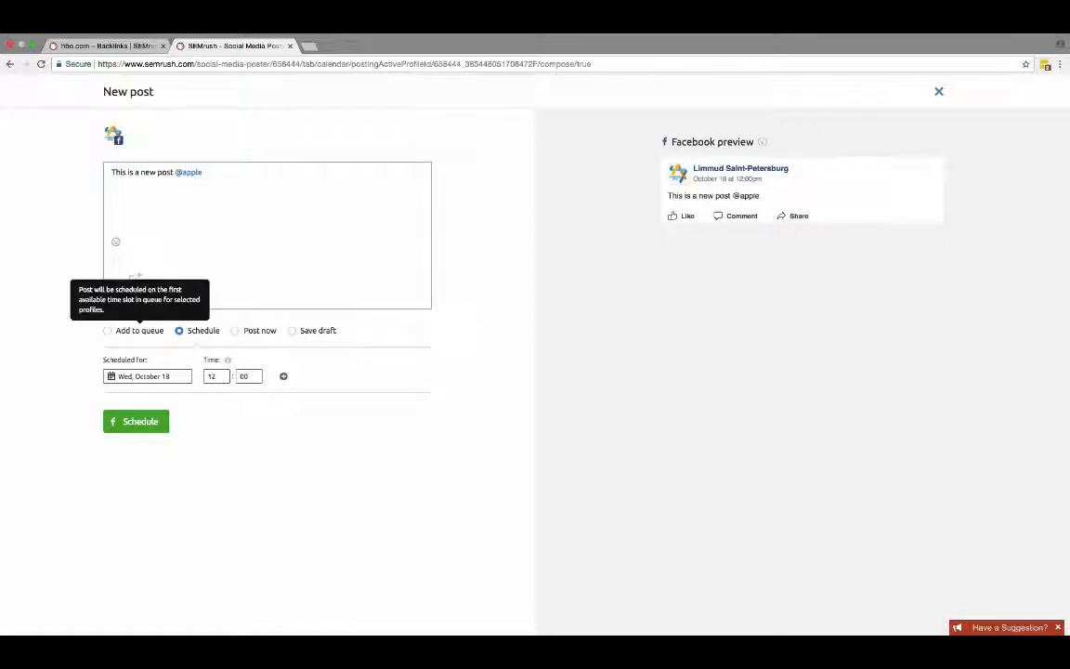
pyautogui.click(107, 331)
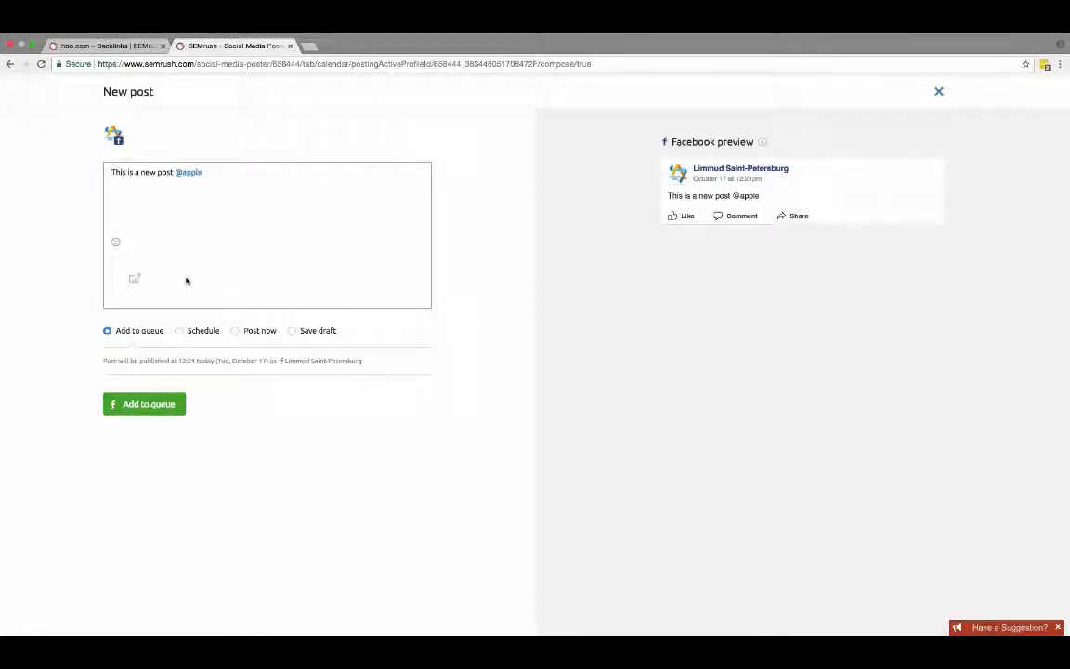
pyautogui.moveTo(178, 360); pyautogui.dragTo(207, 362)
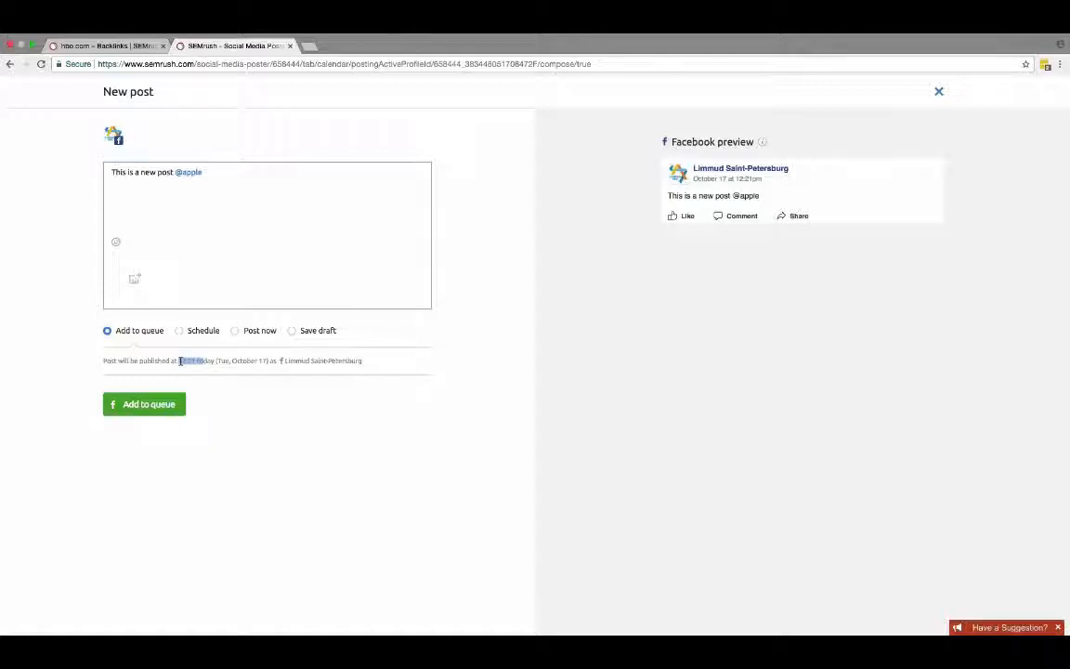
pyautogui.click(181, 360)
pyautogui.moveTo(181, 360); pyautogui.dragTo(197, 364)
pyautogui.click(213, 253)
# Save the post as a draft without a notification time
pyautogui.click(293, 330)
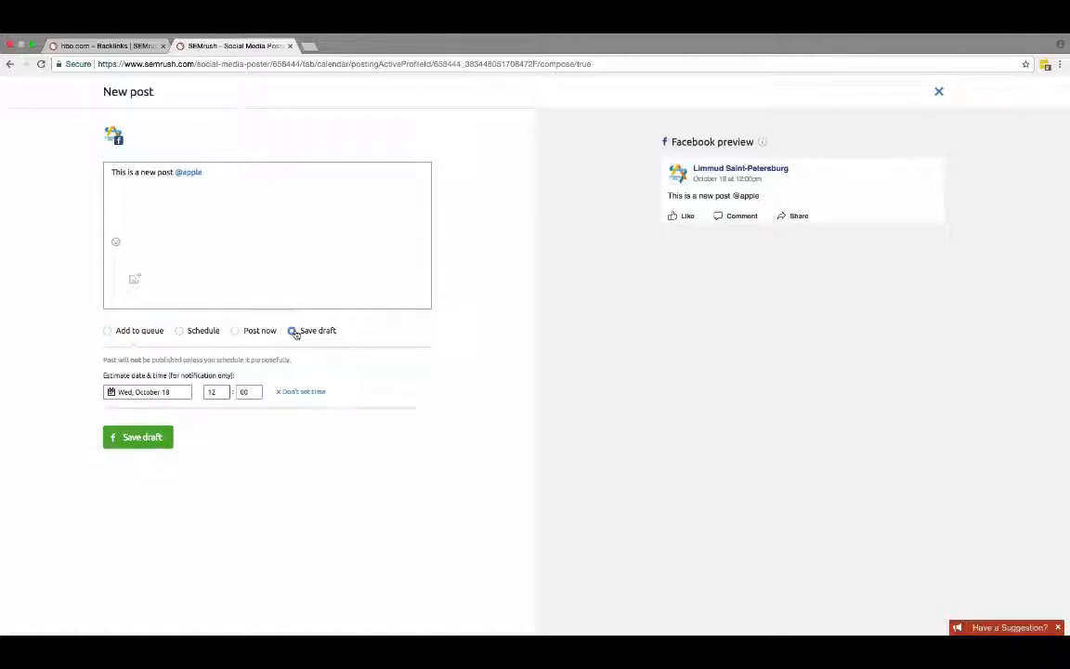
pyautogui.click(300, 391)
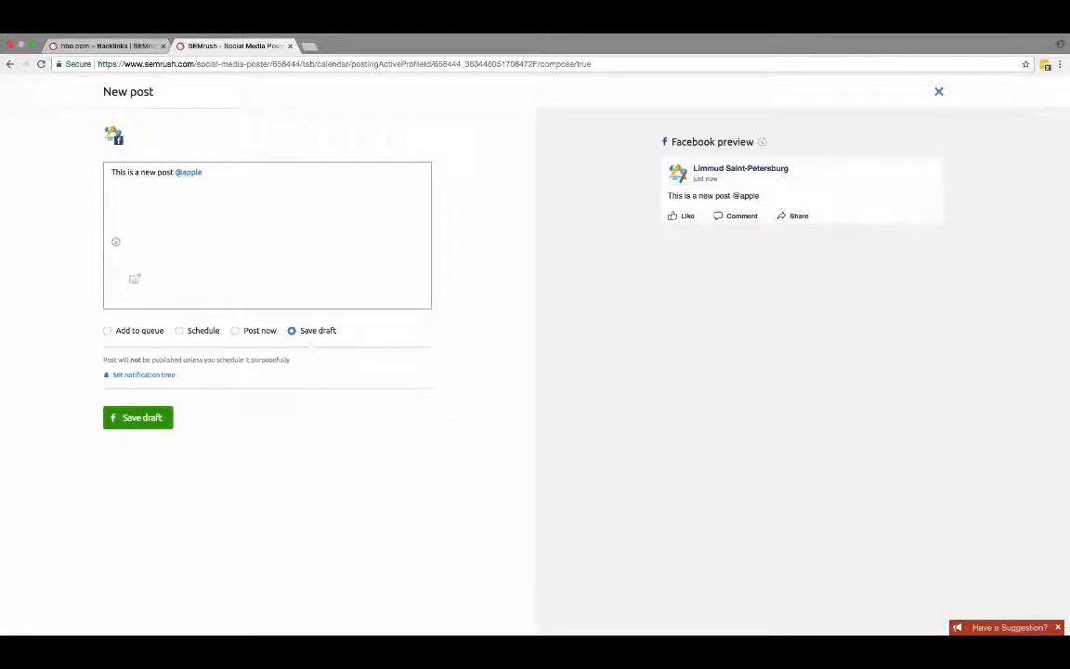
pyautogui.click(137, 418)
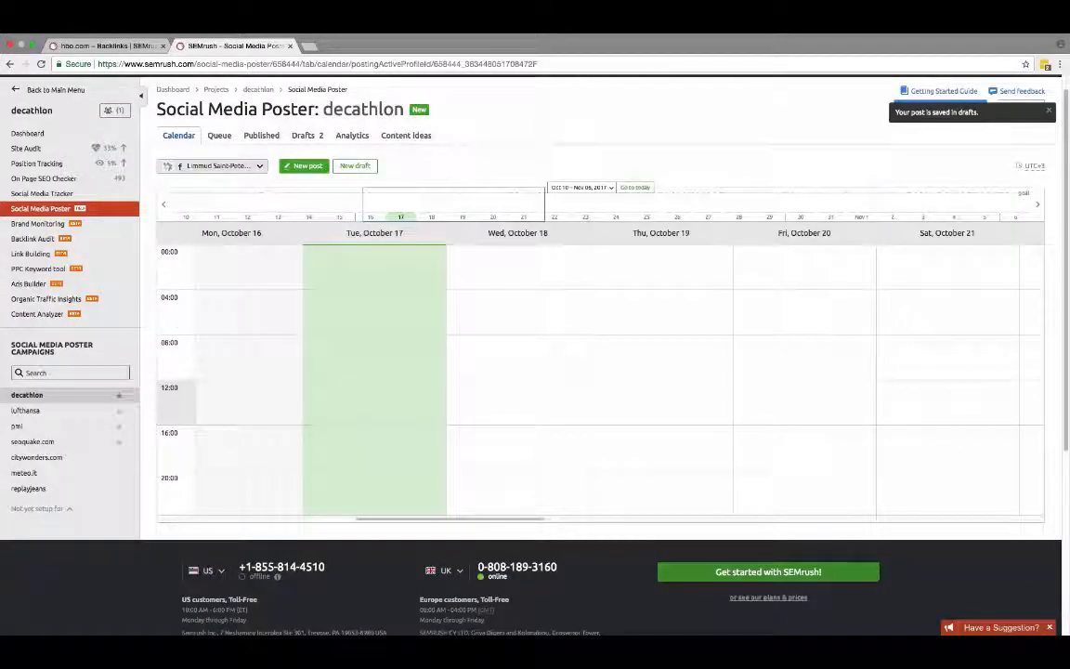
# Try to connect another Facebook profile, clear the prefilled e-mail on the Facebook login page, and return to the Social Media Poster
pyautogui.click(240, 166)
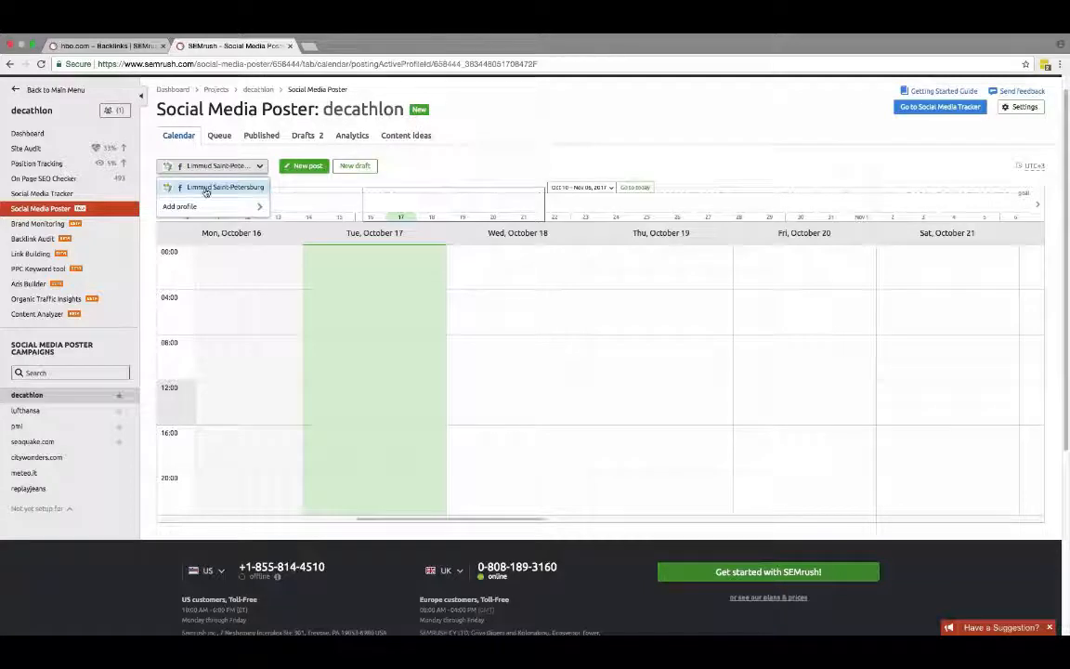
pyautogui.moveTo(253, 206)
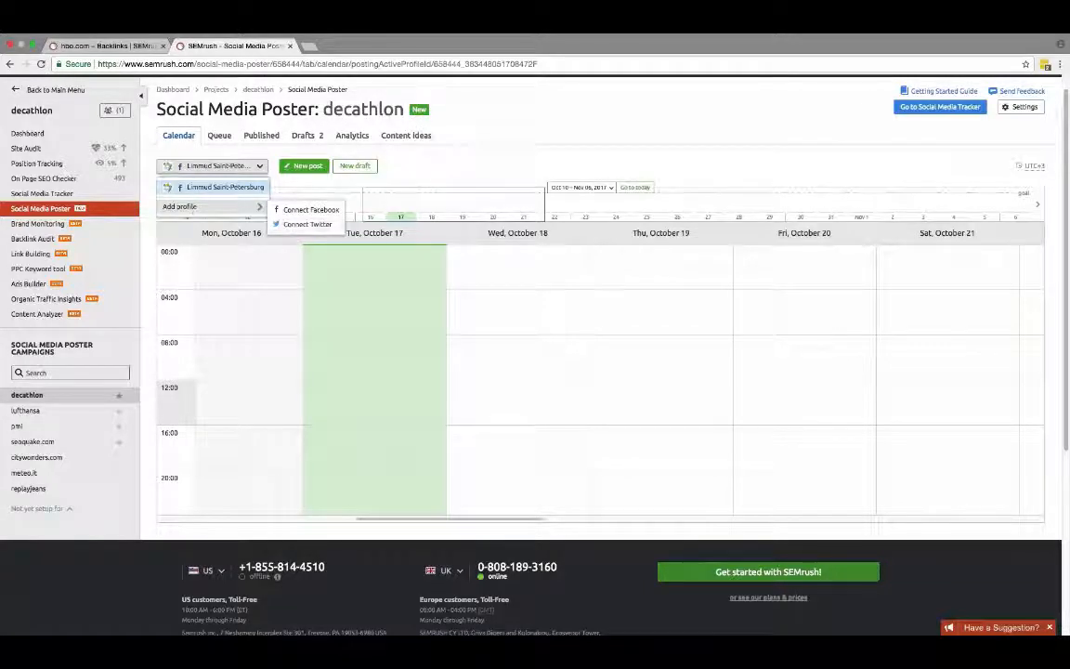
pyautogui.click(279, 209)
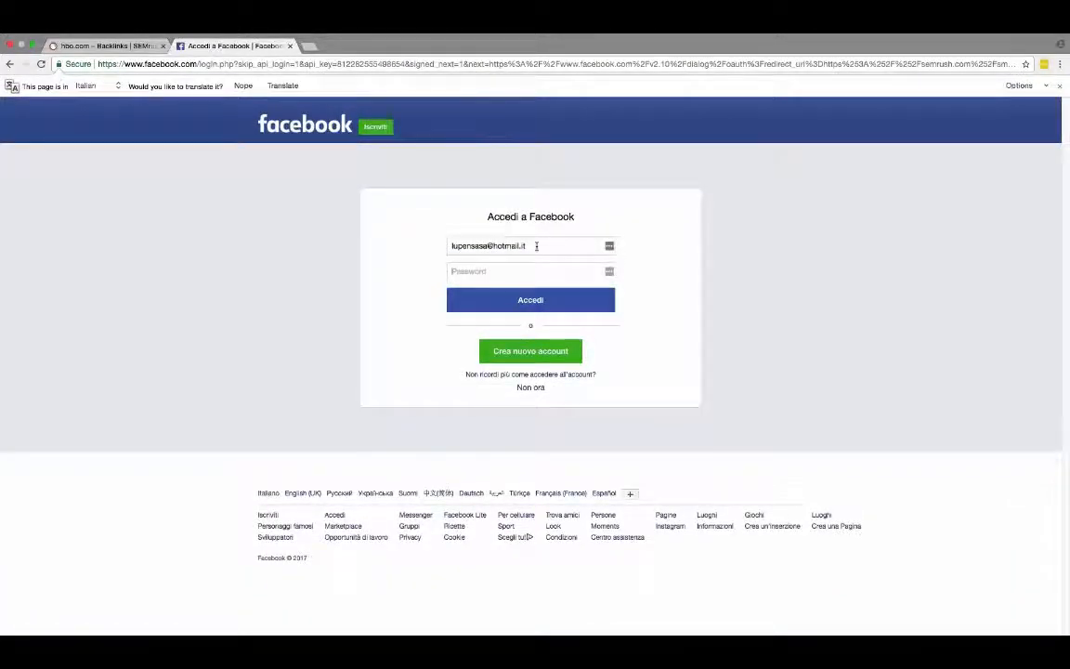
pyautogui.moveTo(536, 245); pyautogui.dragTo(399, 239)
pyautogui.press('BackSpace')
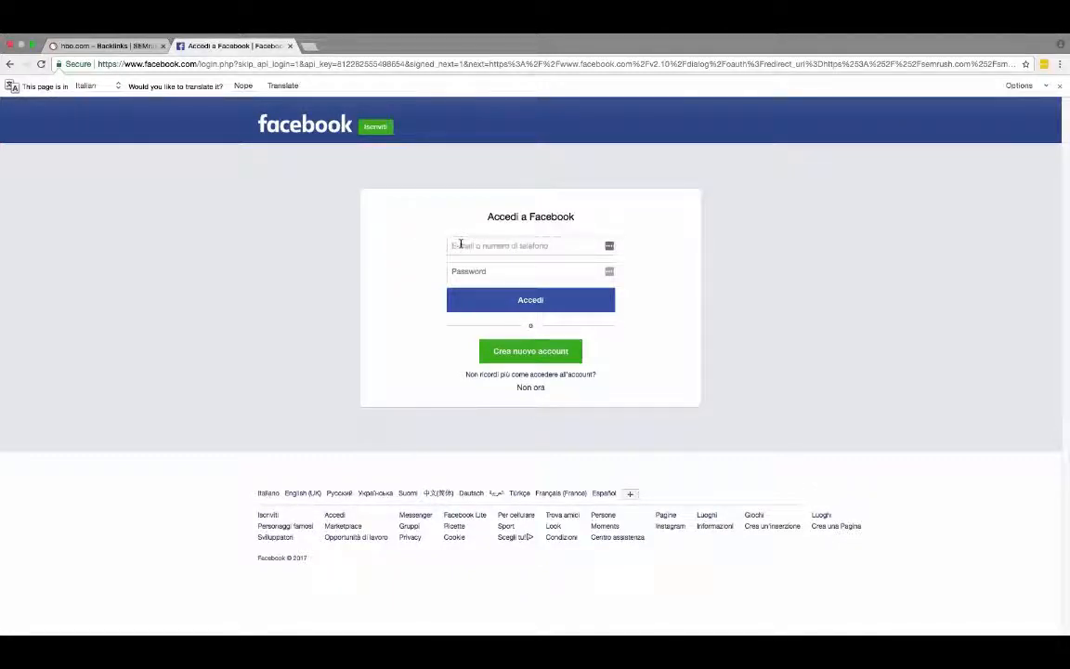
pyautogui.click(104, 45)
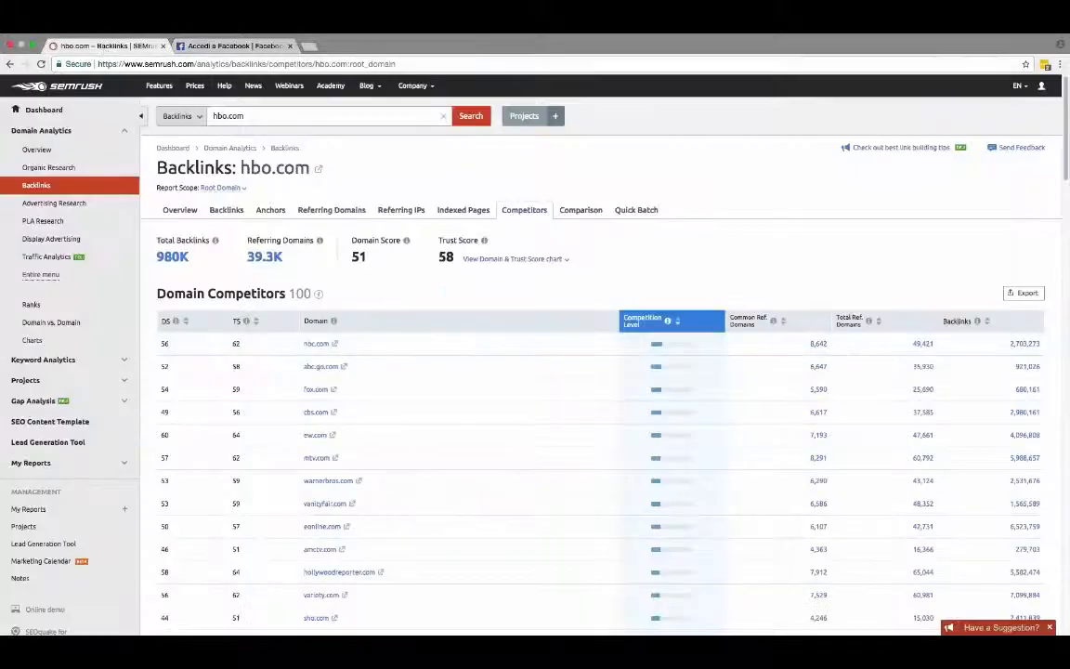
pyautogui.click(232, 45)
pyautogui.click(12, 63)
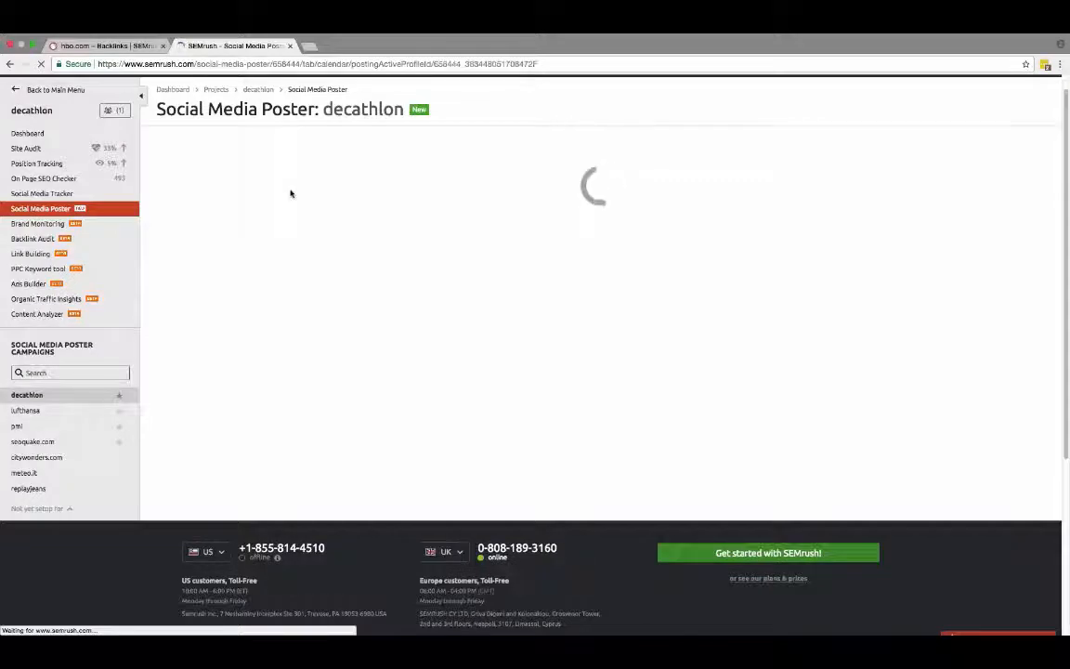
# View the social networks offered for adding a profile, then dismiss the list without connecting one
pyautogui.click(261, 166)
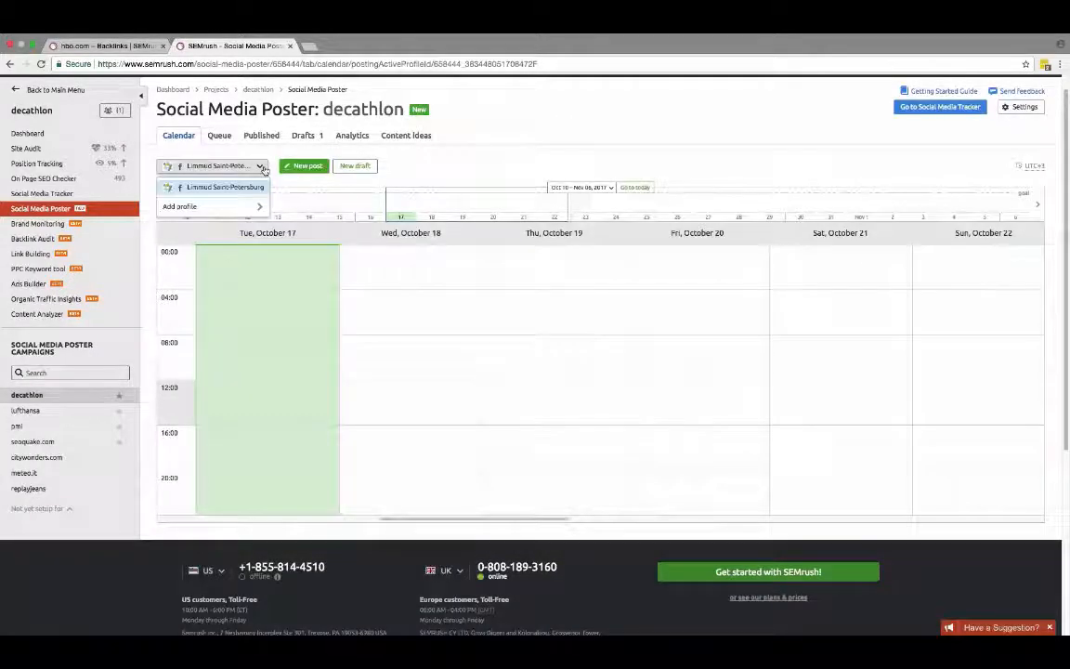
pyautogui.moveTo(257, 207)
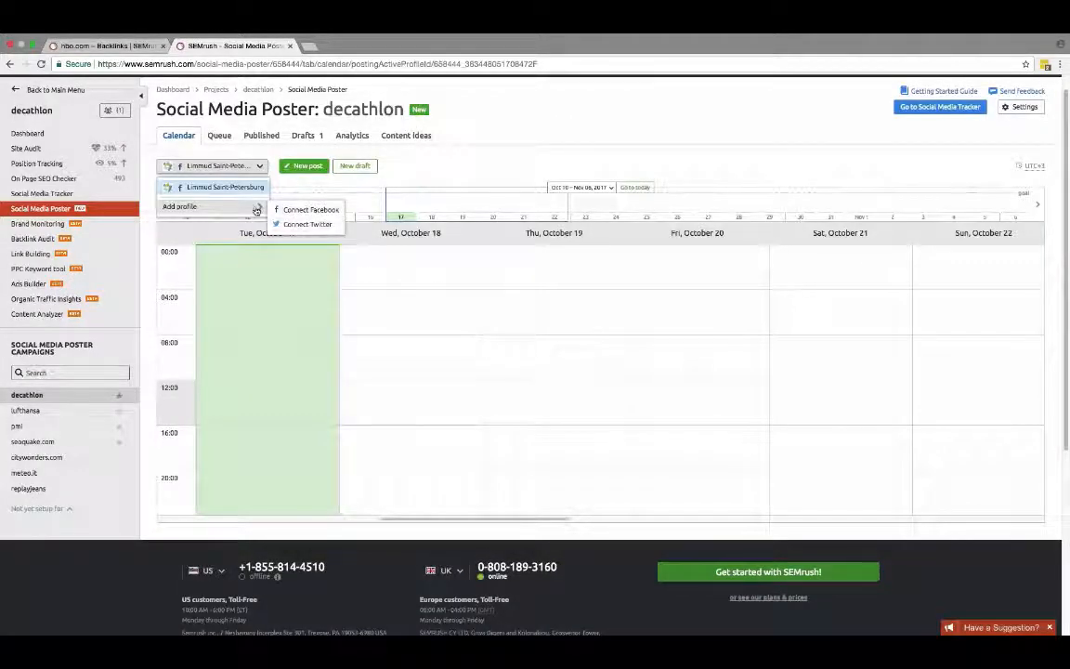
pyautogui.click(407, 169)
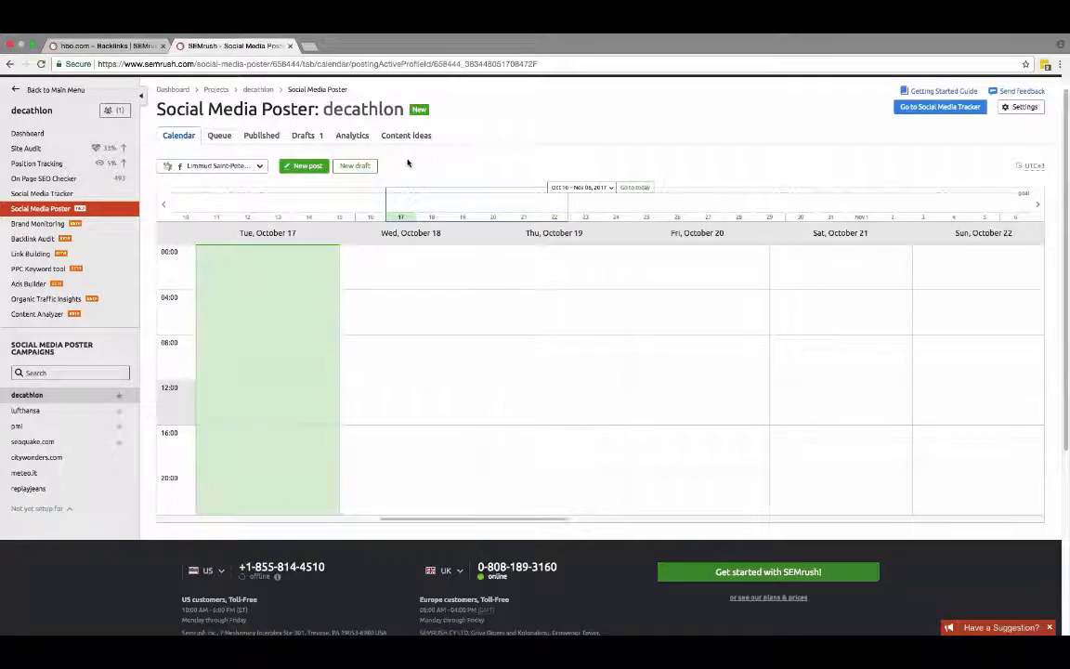
# Review the profile's queue, published posts and drafts, then examine its analytics and the period covered by new organic page likes
pyautogui.moveTo(400, 219)
pyautogui.click(219, 136)
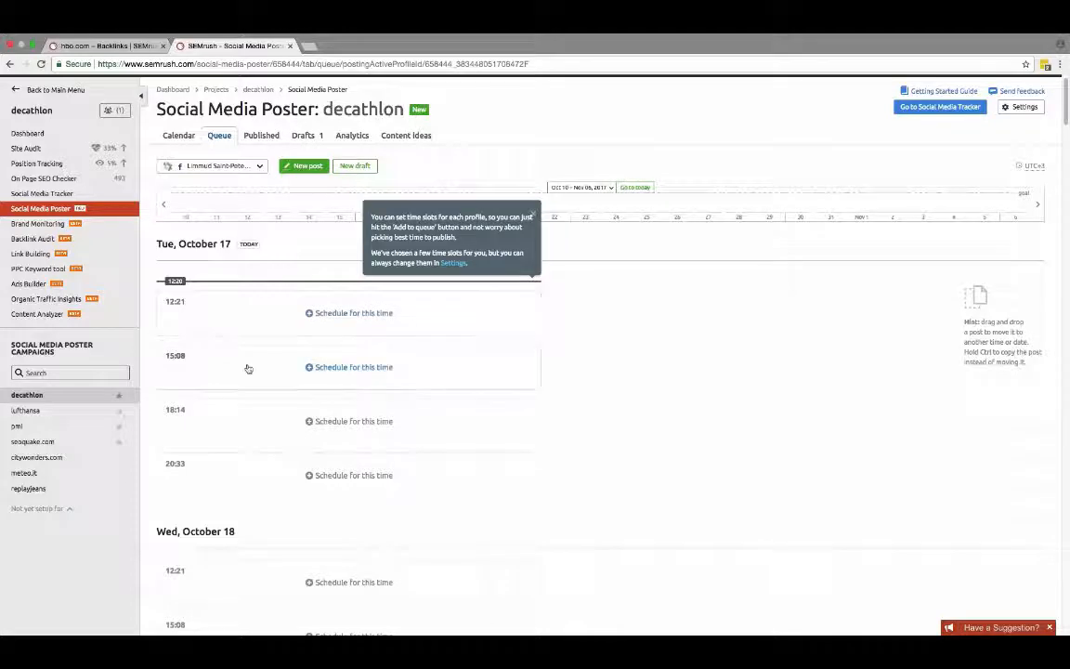
pyautogui.click(259, 135)
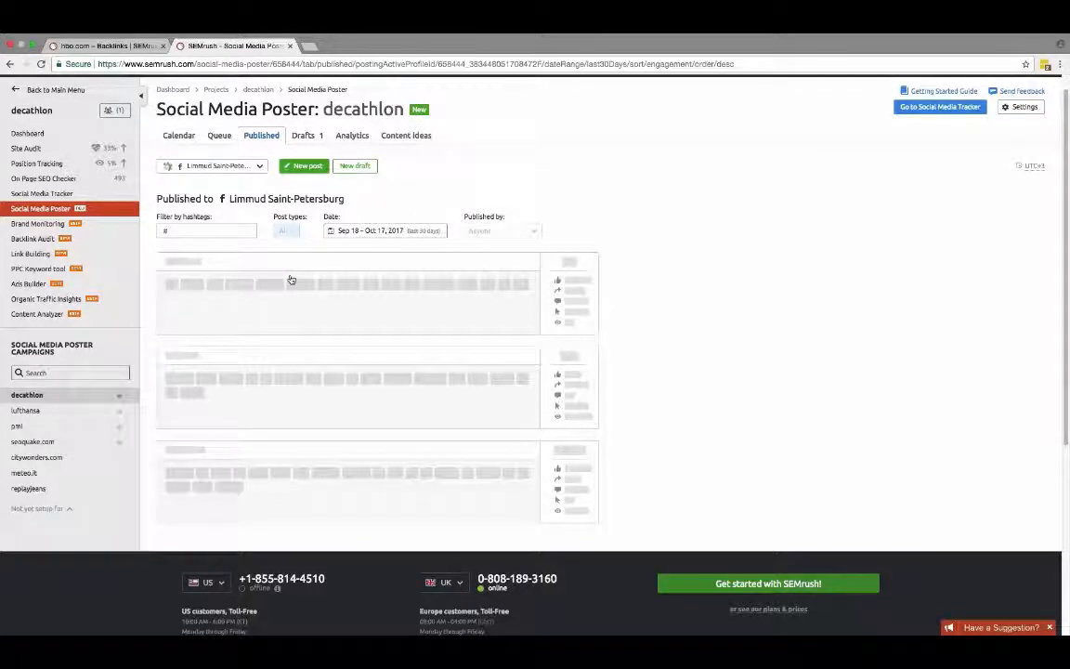
pyautogui.click(304, 135)
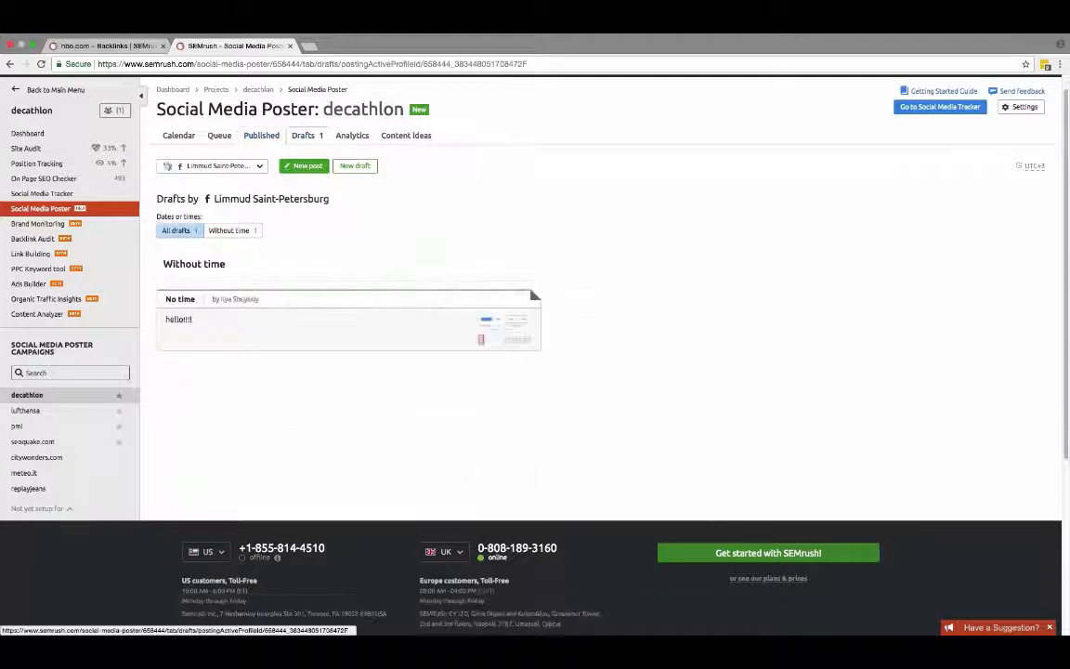
pyautogui.click(352, 138)
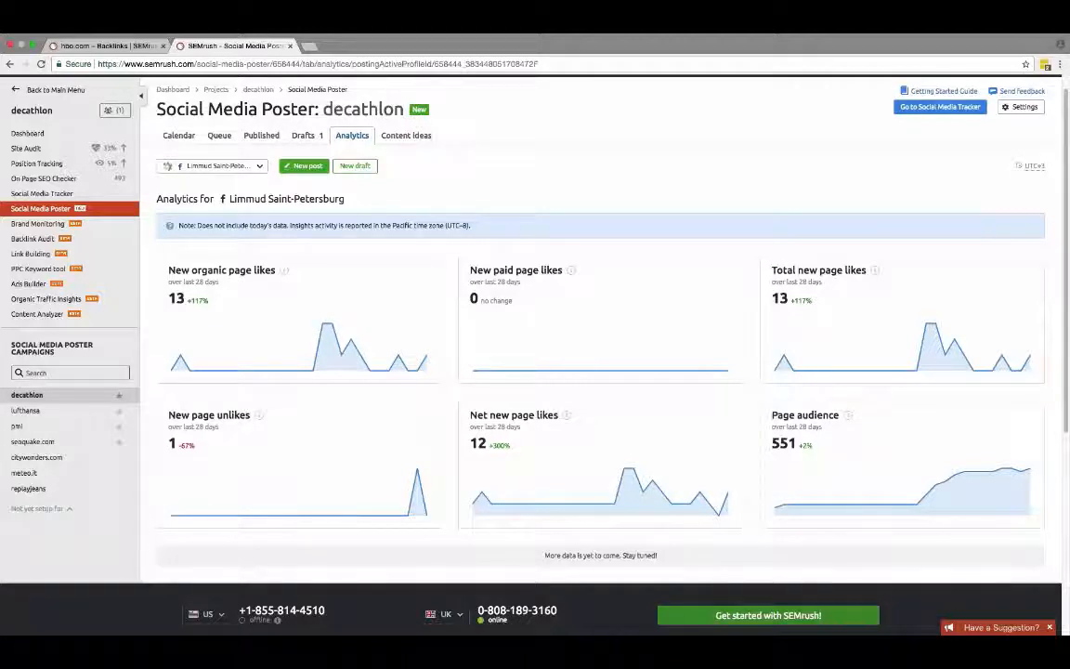
pyautogui.moveTo(196, 282); pyautogui.dragTo(217, 282)
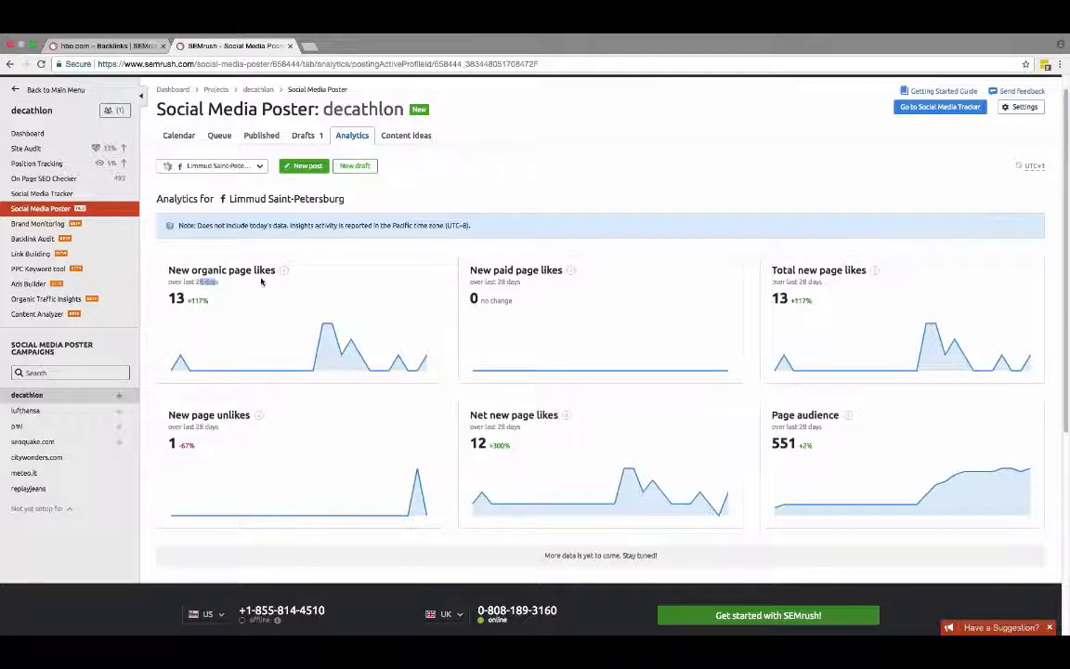
# View the Content Ideas page and its dialog for adding and removing feeds, closing the dialog without adding a feed
pyautogui.click(398, 138)
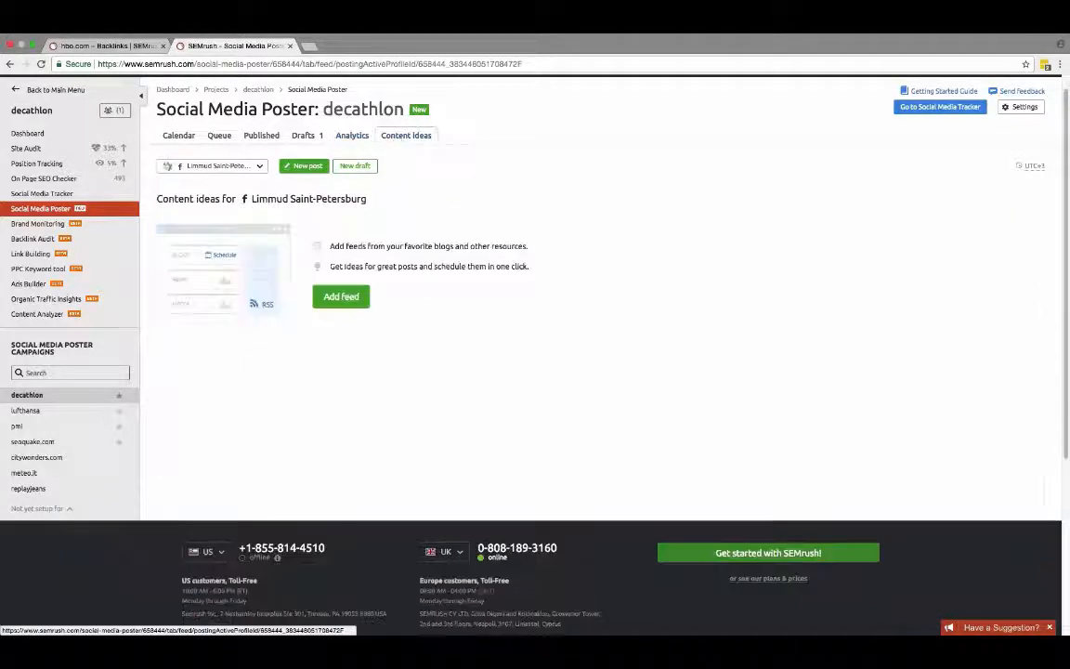
pyautogui.click(342, 296)
pyautogui.moveTo(501, 353); pyautogui.dragTo(534, 353)
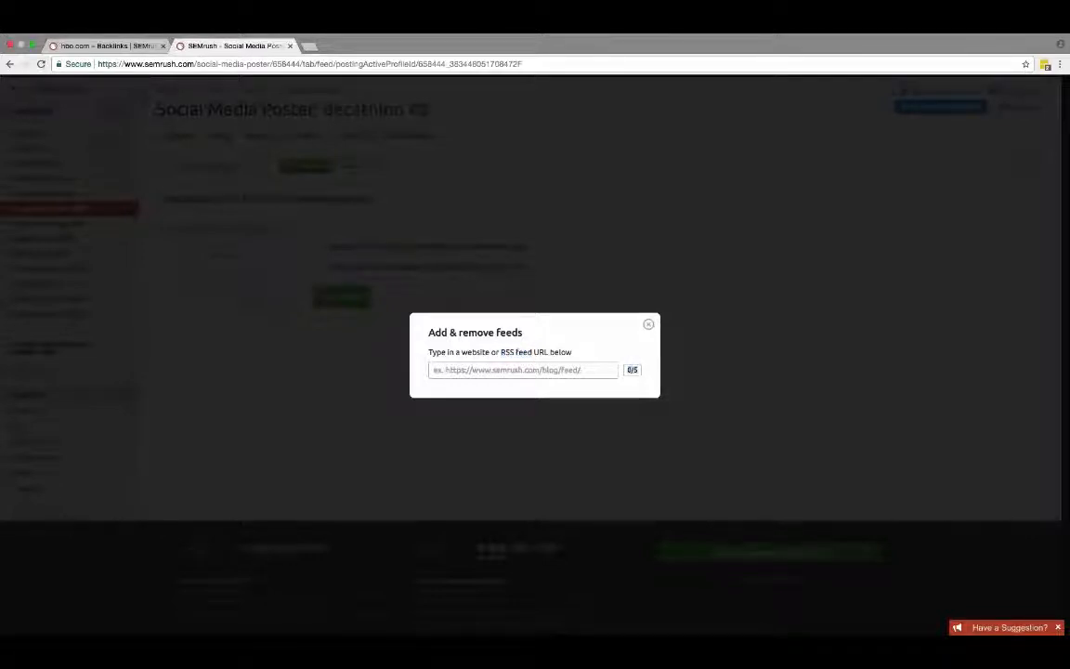
pyautogui.click(648, 324)
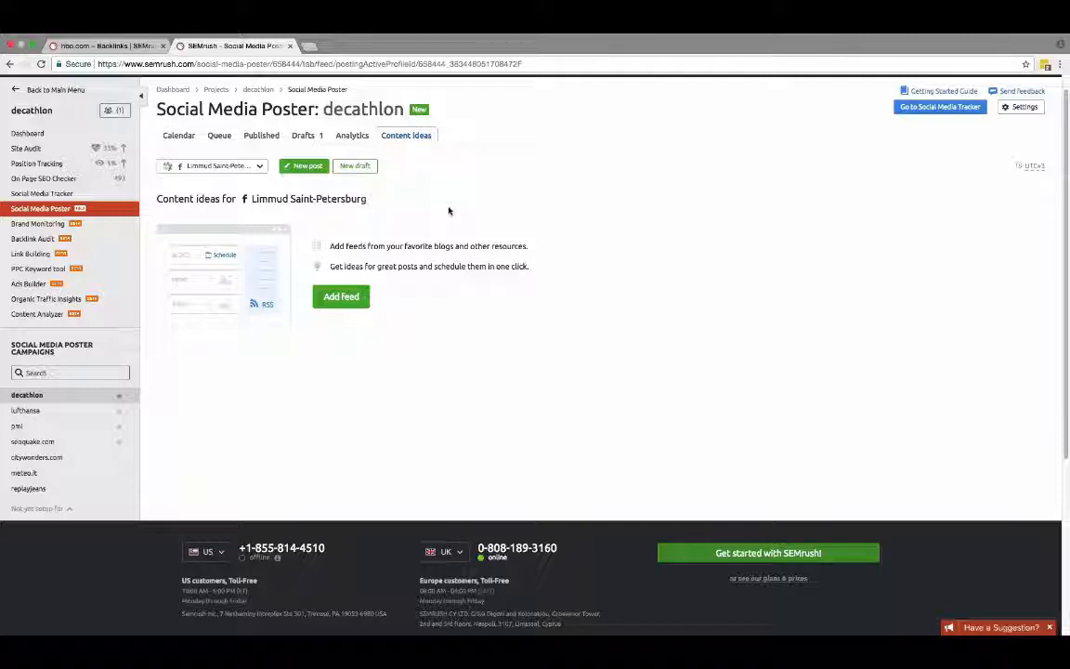
pyautogui.click(341, 297)
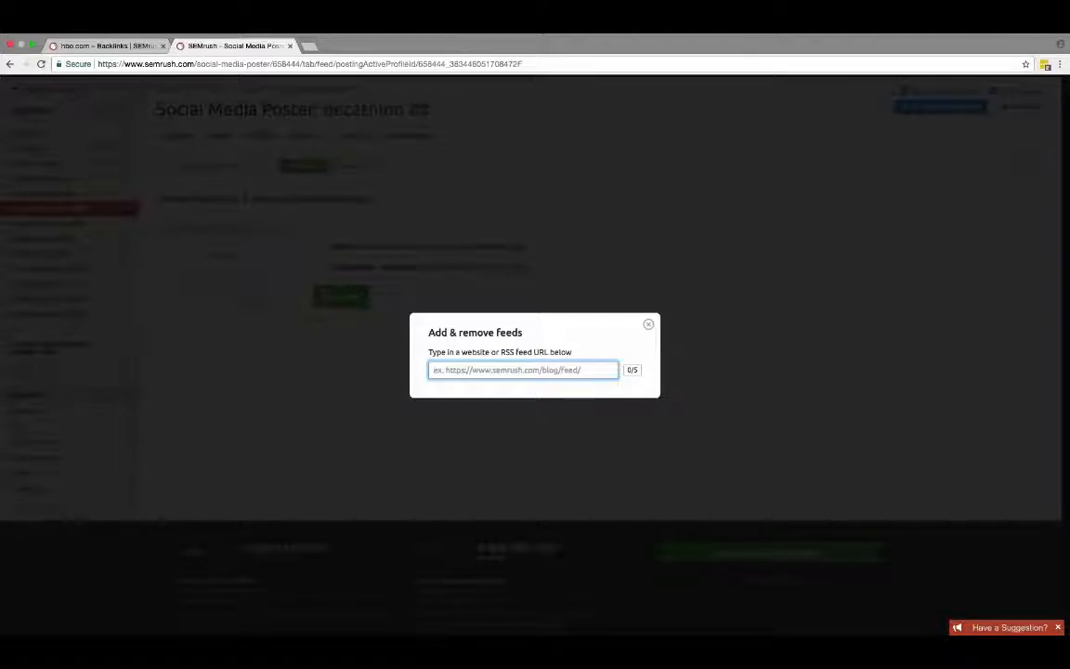
pyautogui.write('http')
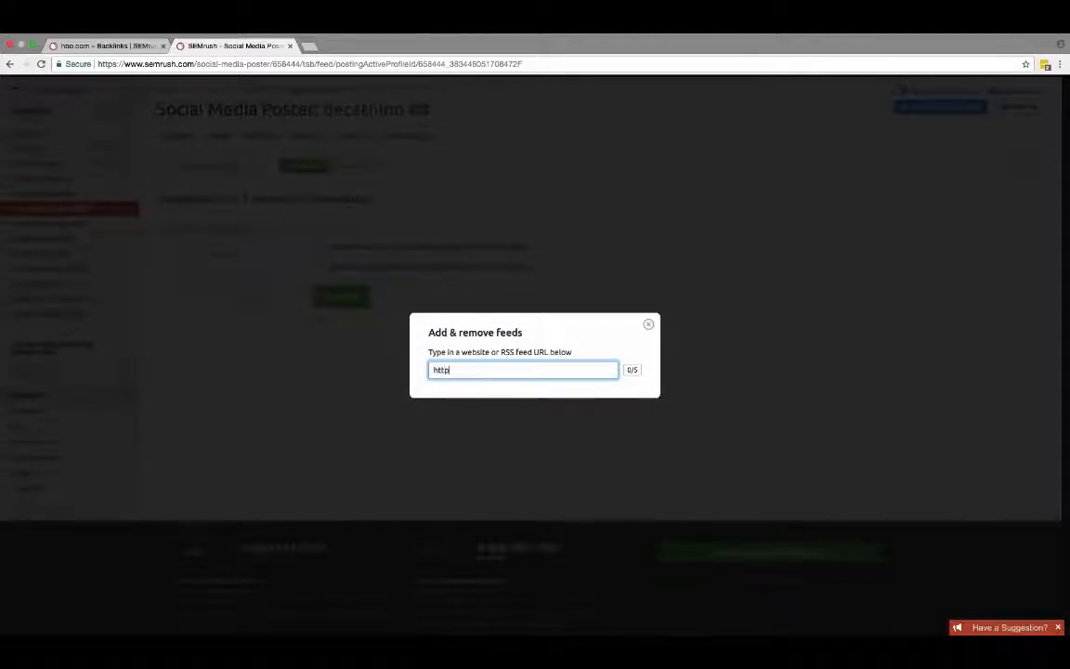
pyautogui.write('://')
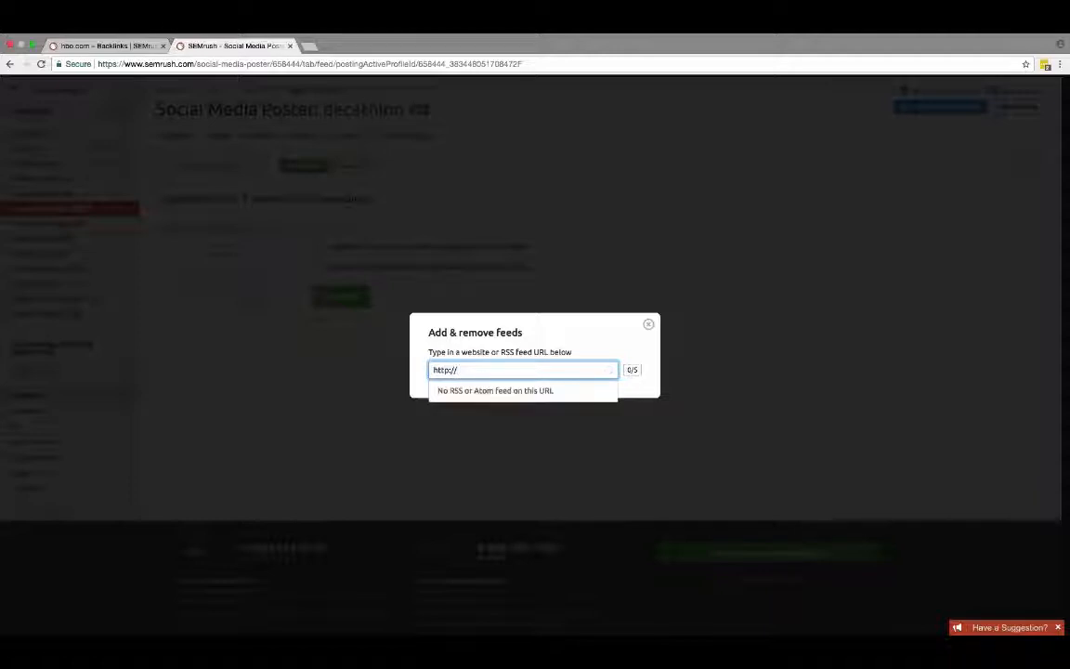
pyautogui.write('www.')
pyautogui.write('esp')
pyautogui.write('nf')
pyautogui.write('c.ca')
pyautogui.write('m/')
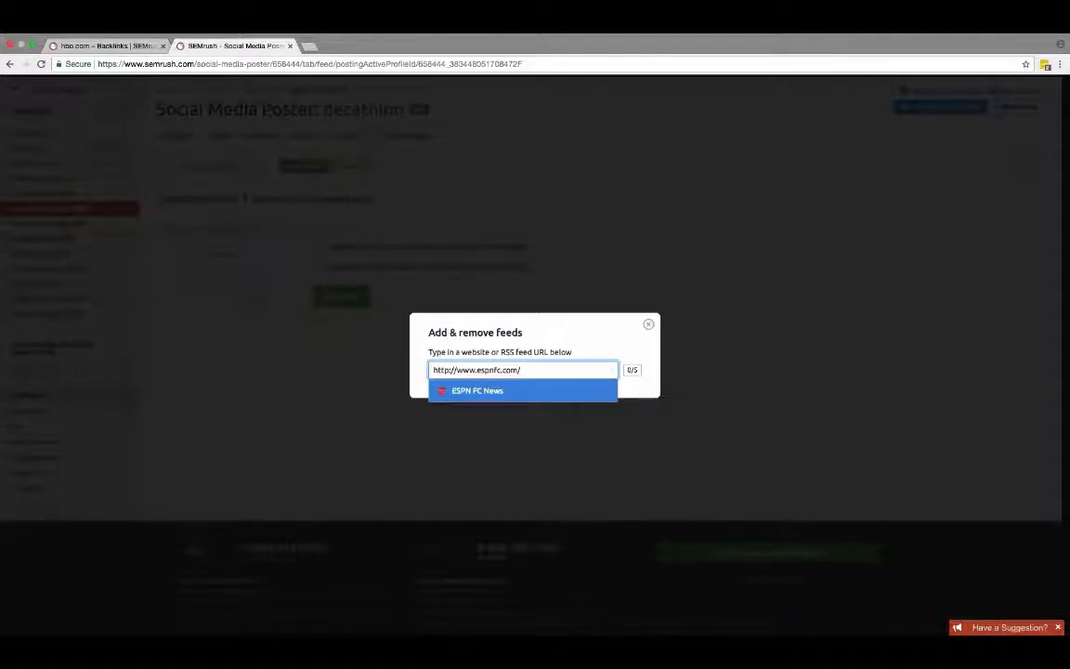
pyautogui.press('Return')
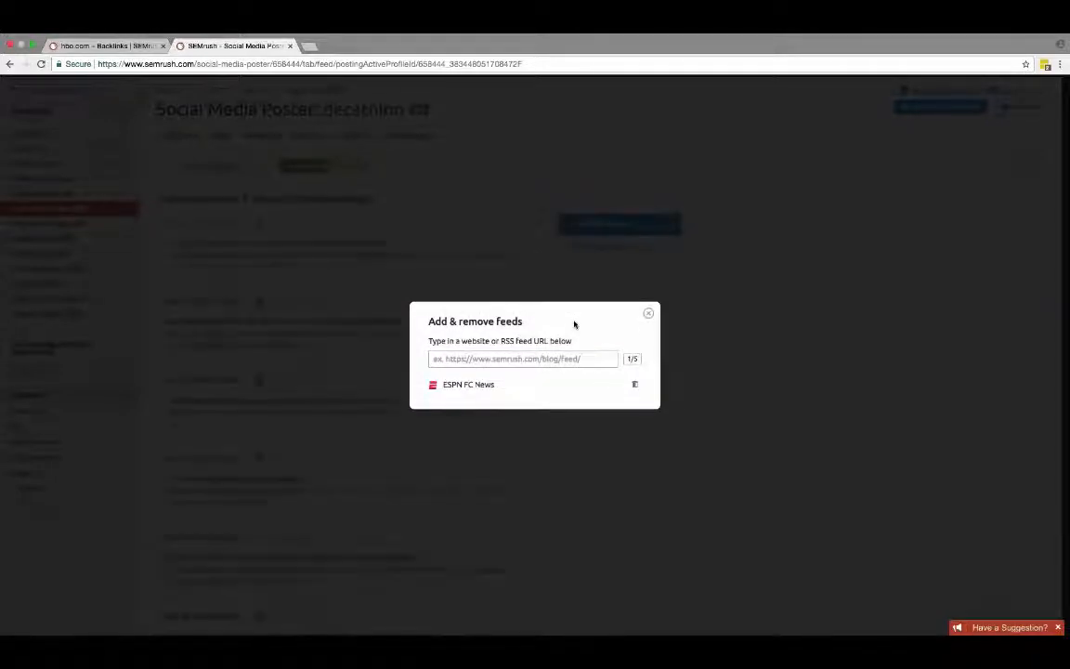
pyautogui.click(649, 314)
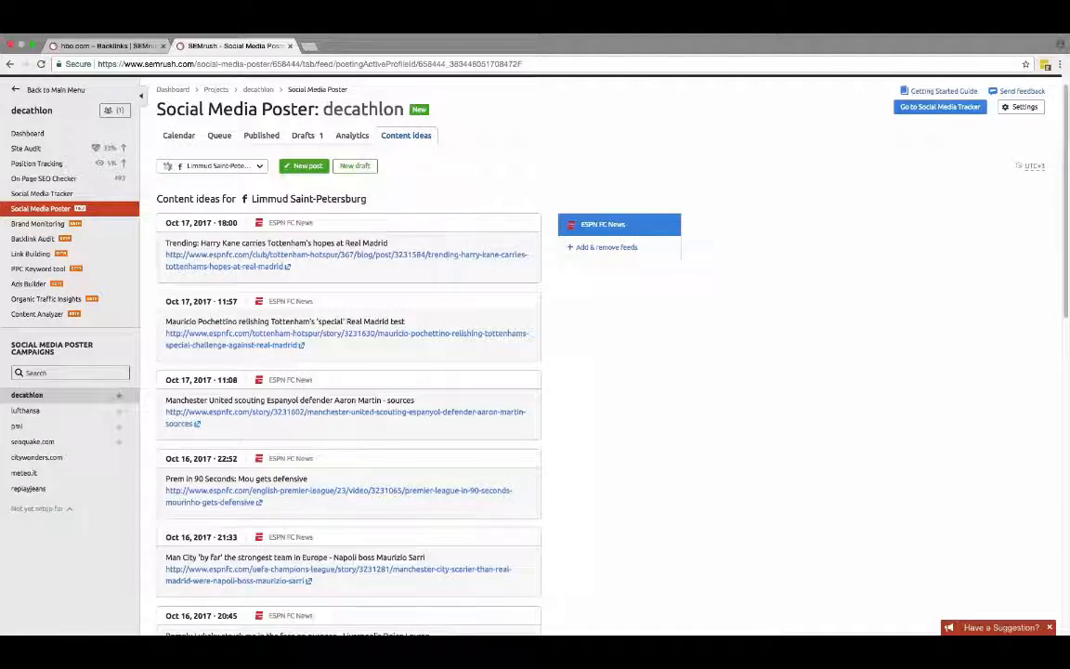
# View the blank new post composer for the profile, then go back to the Content Ideas page without composing anything
pyautogui.doubleClick(367, 109)
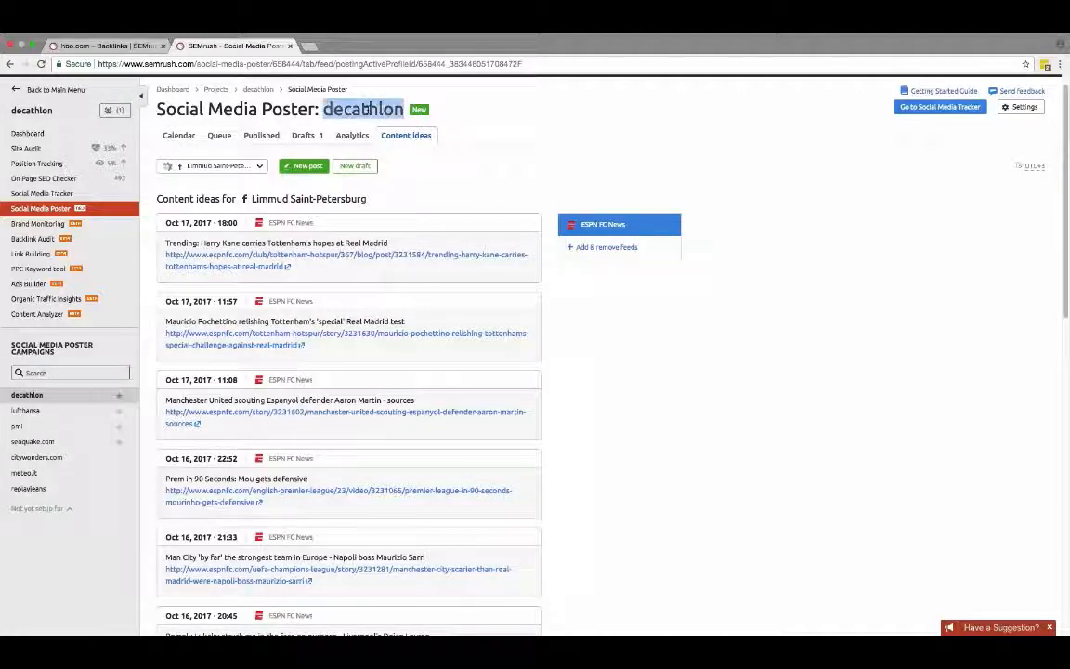
pyautogui.click(367, 110)
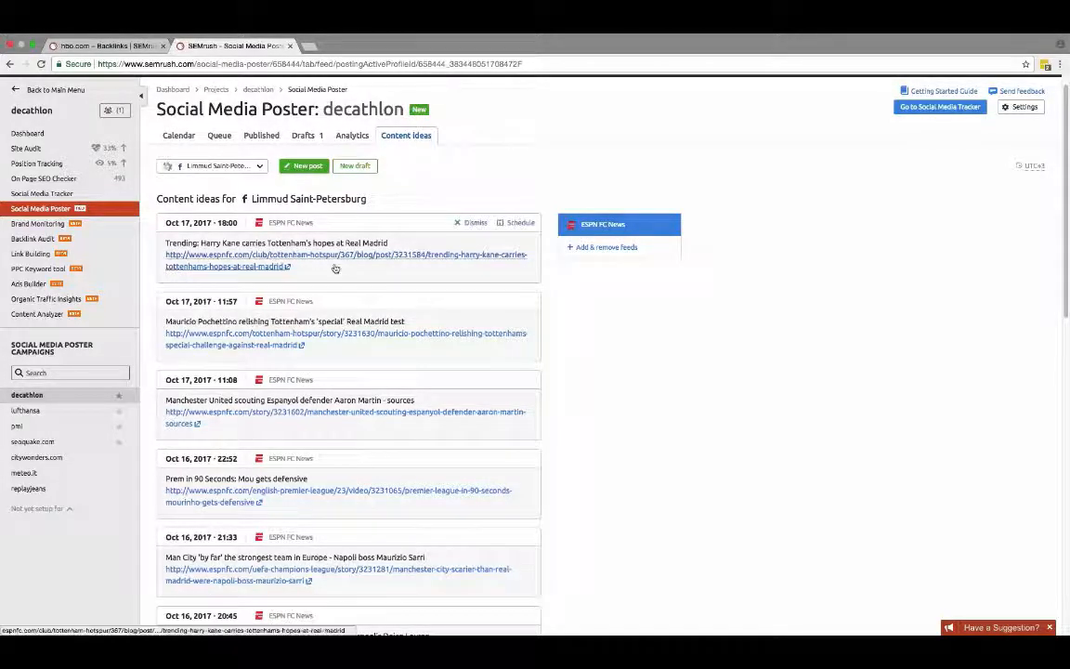
pyautogui.click(307, 165)
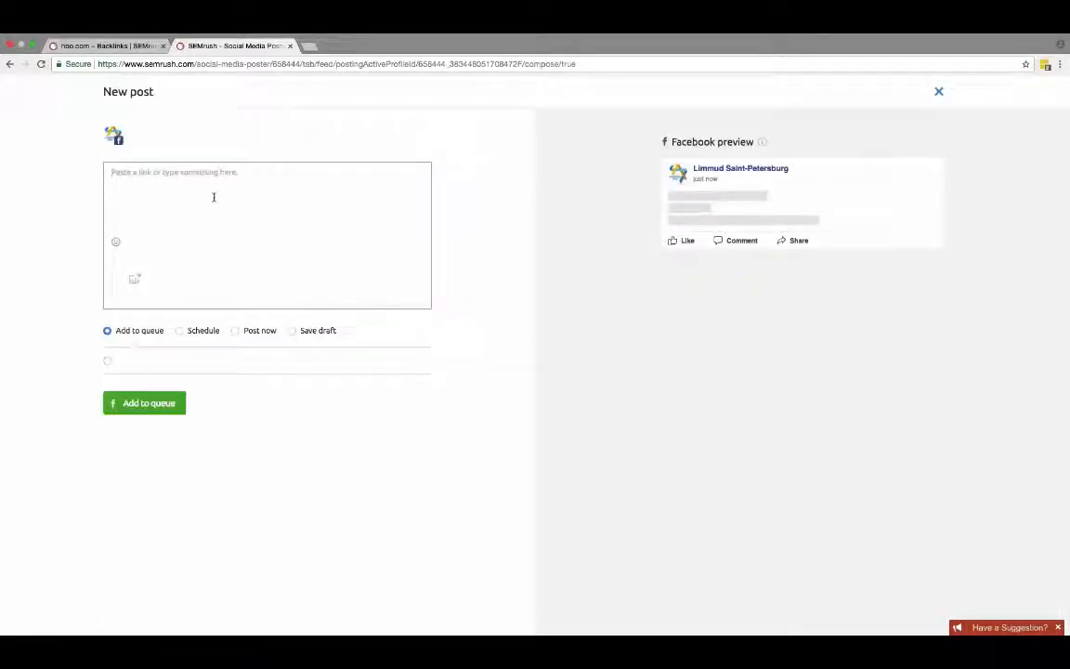
pyautogui.click(9, 65)
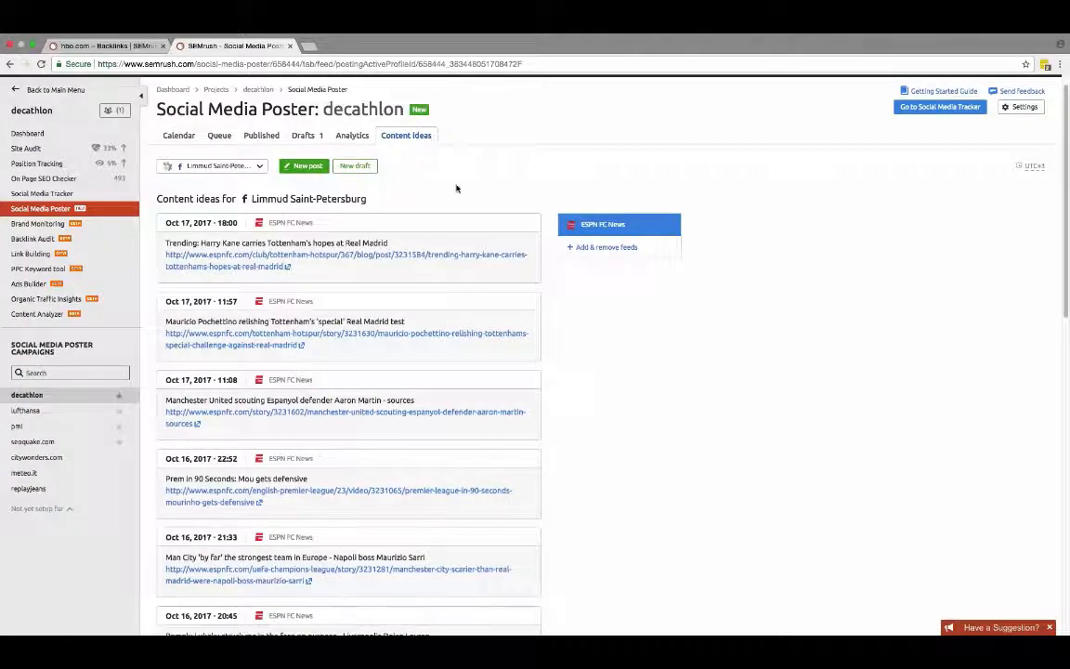
# Return to the decathlon project dashboard and open the Content Analyzer's content audit table
pyautogui.click(64, 136)
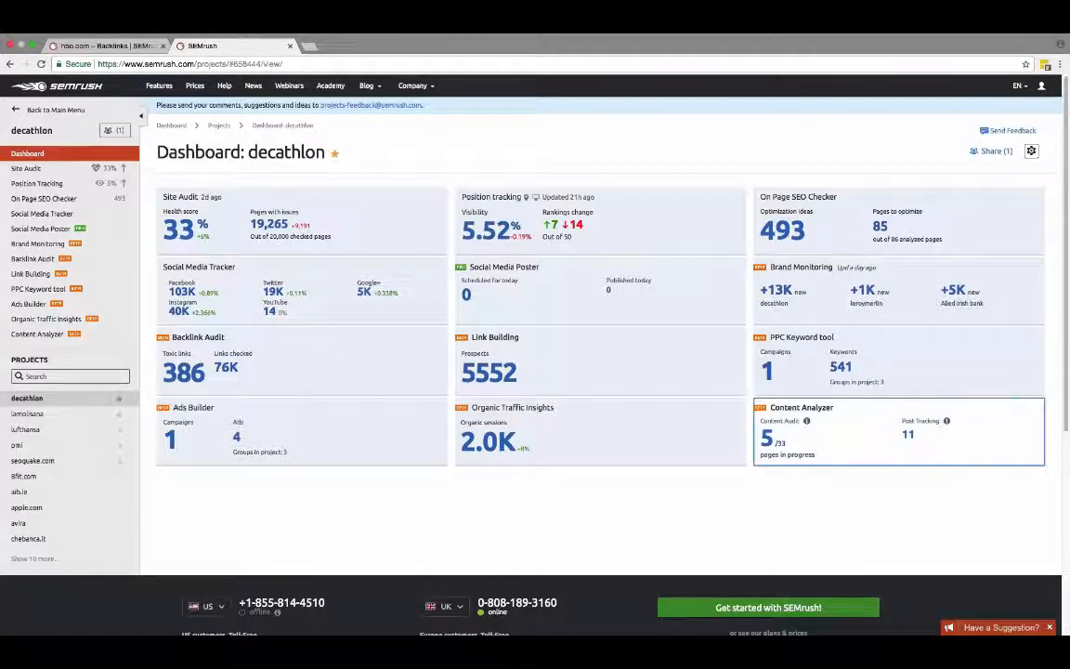
pyautogui.click(775, 448)
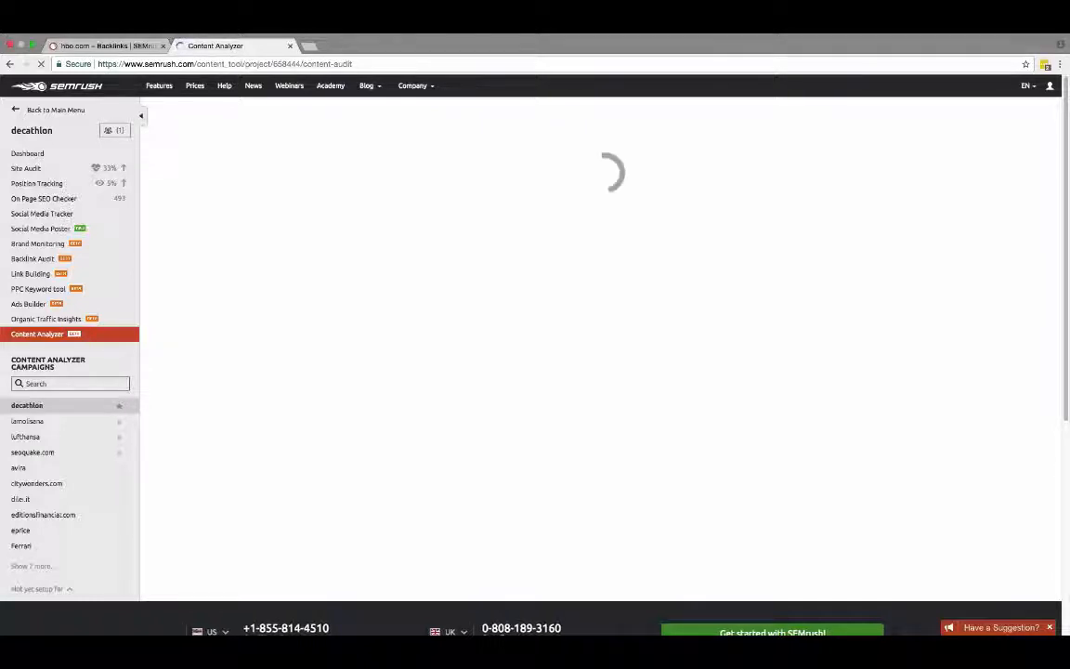
pyautogui.hscroll(7, 733, 465)
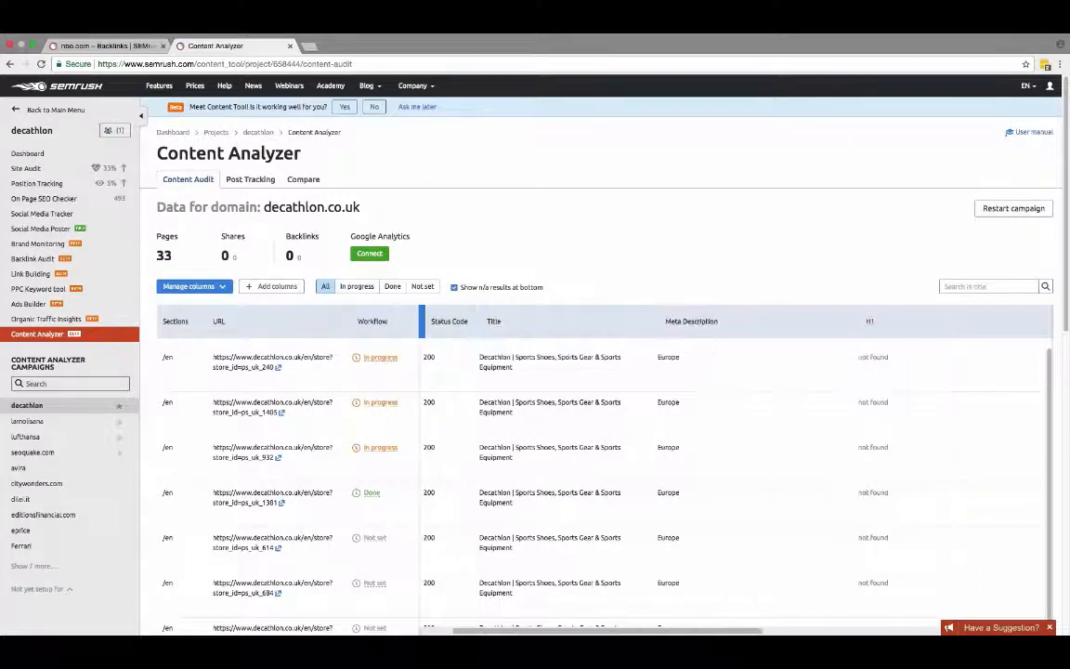
pyautogui.hscroll(-1, 516, 230)
pyautogui.hscroll(-10, 516, 231)
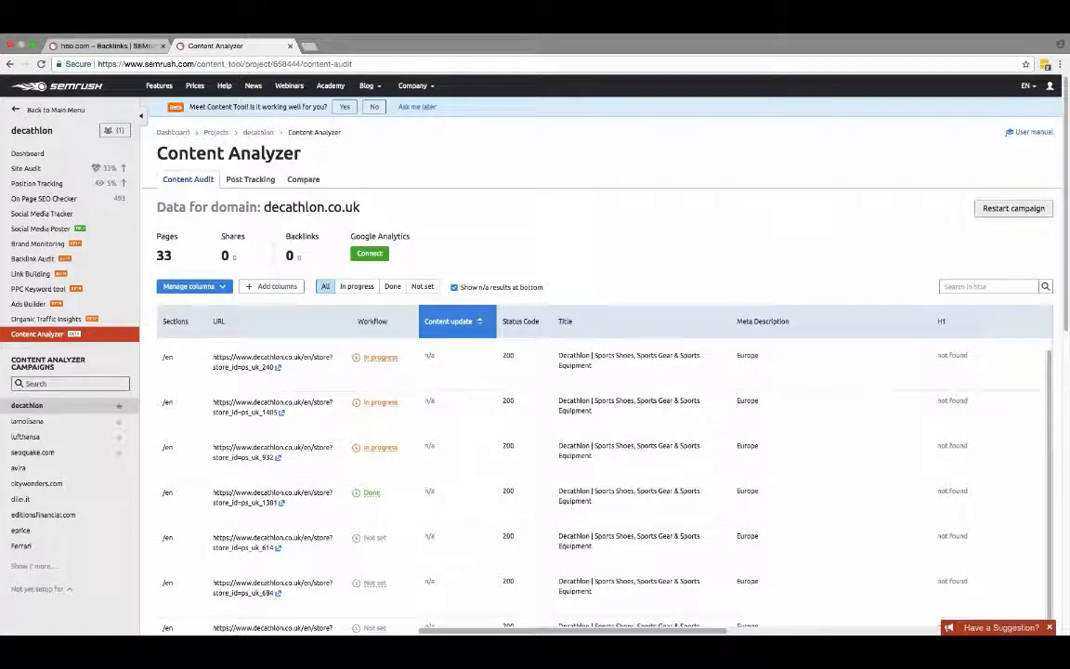
# Examine the content audit's author, word count, social shares, backlinks and Google Analytics columns across the audited pages
pyautogui.scroll(-3, 1066, 199)
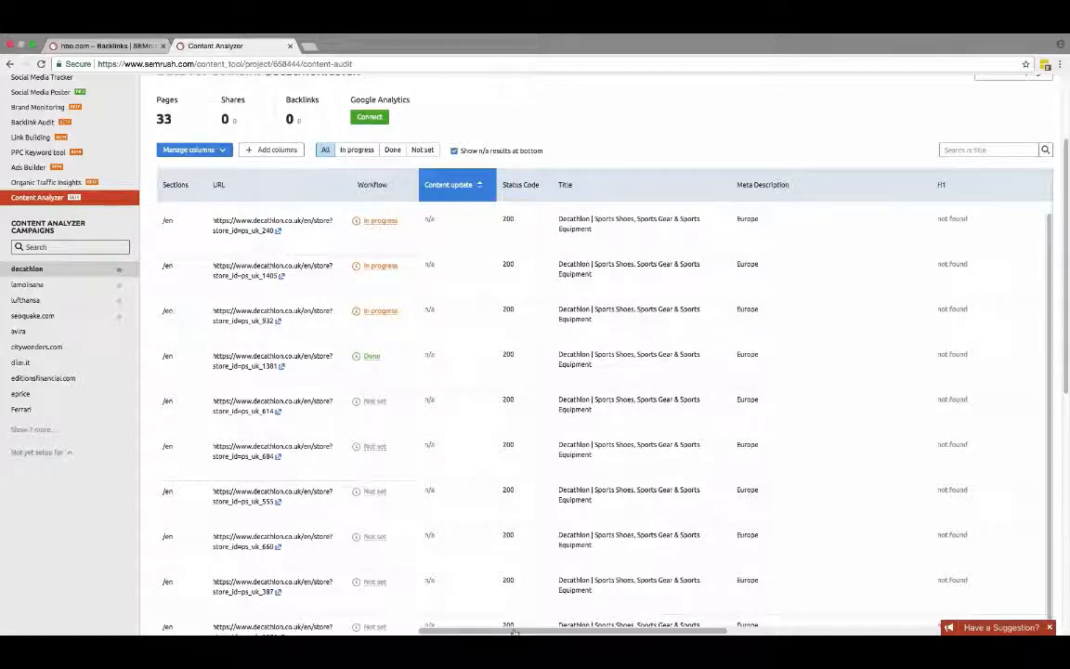
pyautogui.moveTo(513, 631); pyautogui.dragTo(754, 633)
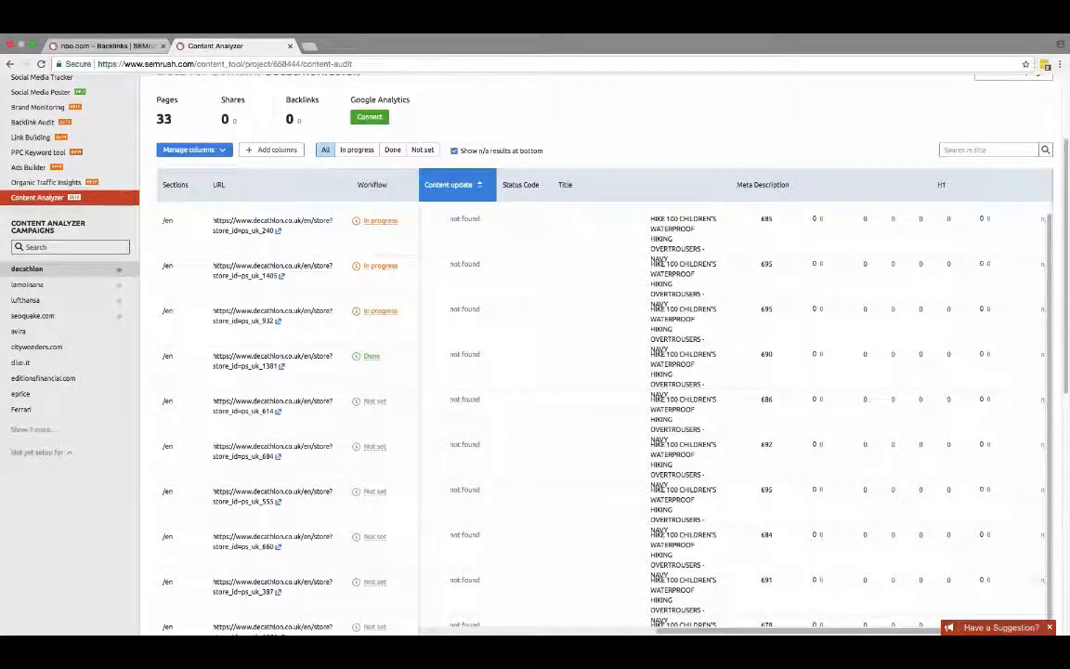
pyautogui.moveTo(755, 633); pyautogui.dragTo(839, 632)
pyautogui.scroll(-5, 766, 535)
pyautogui.scroll(5, 767, 535)
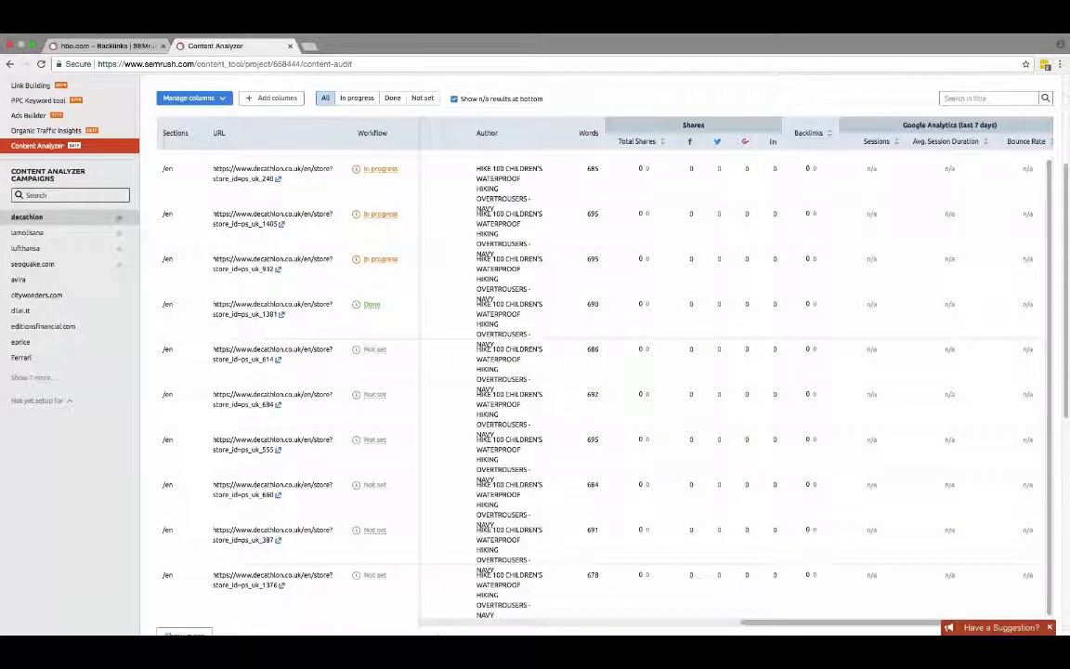
pyautogui.hscroll(-1, 737, 629)
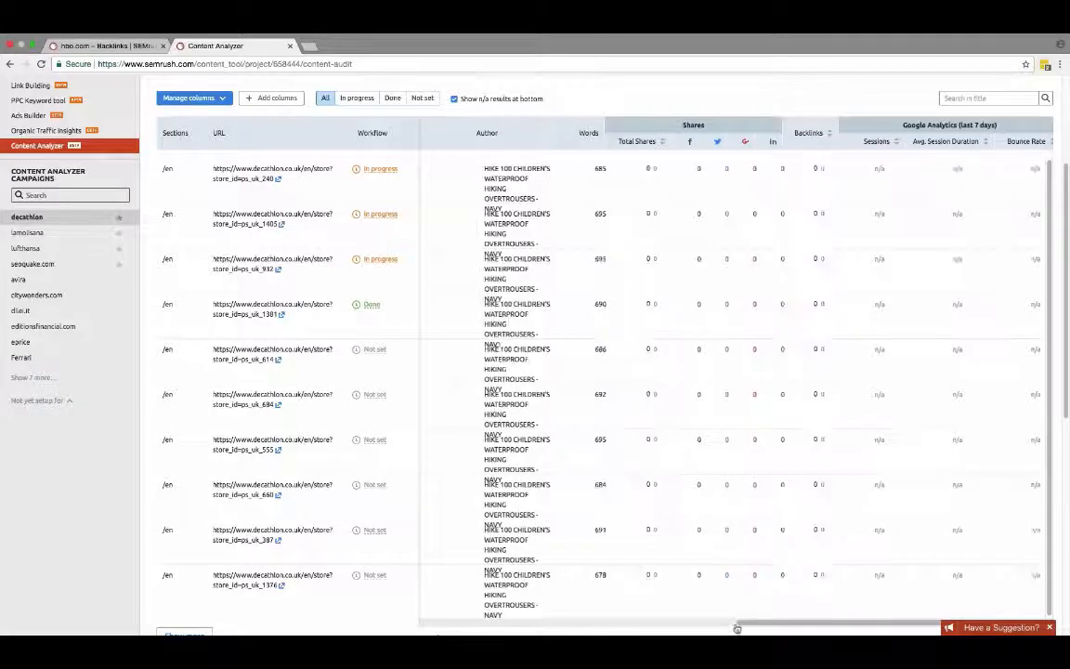
pyautogui.hscroll(2, 736, 629)
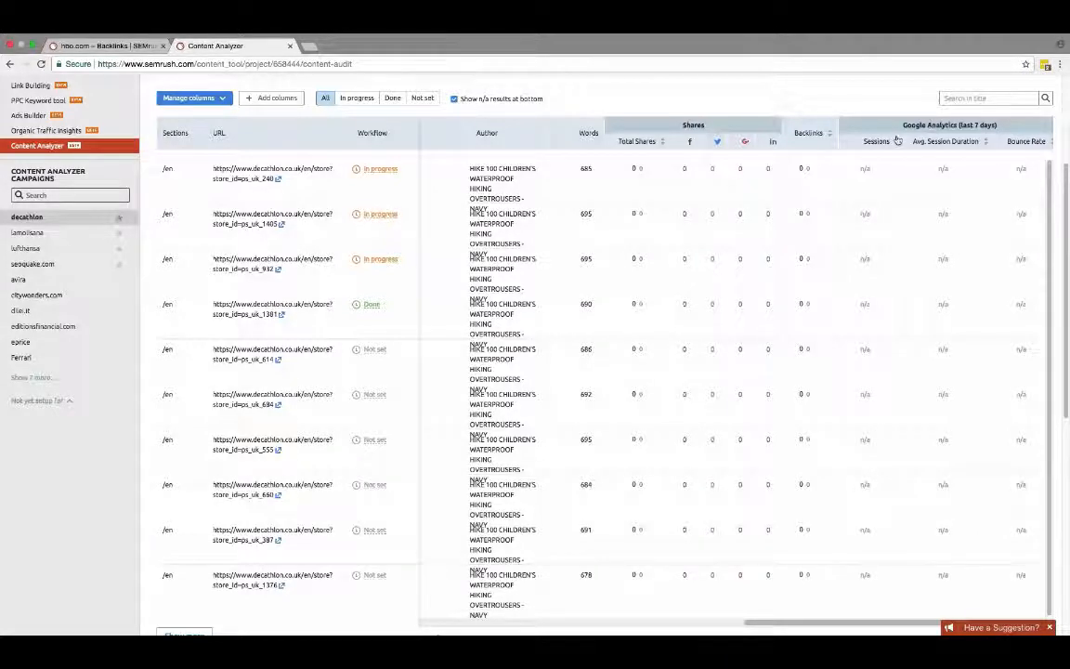
pyautogui.moveTo(849, 190)
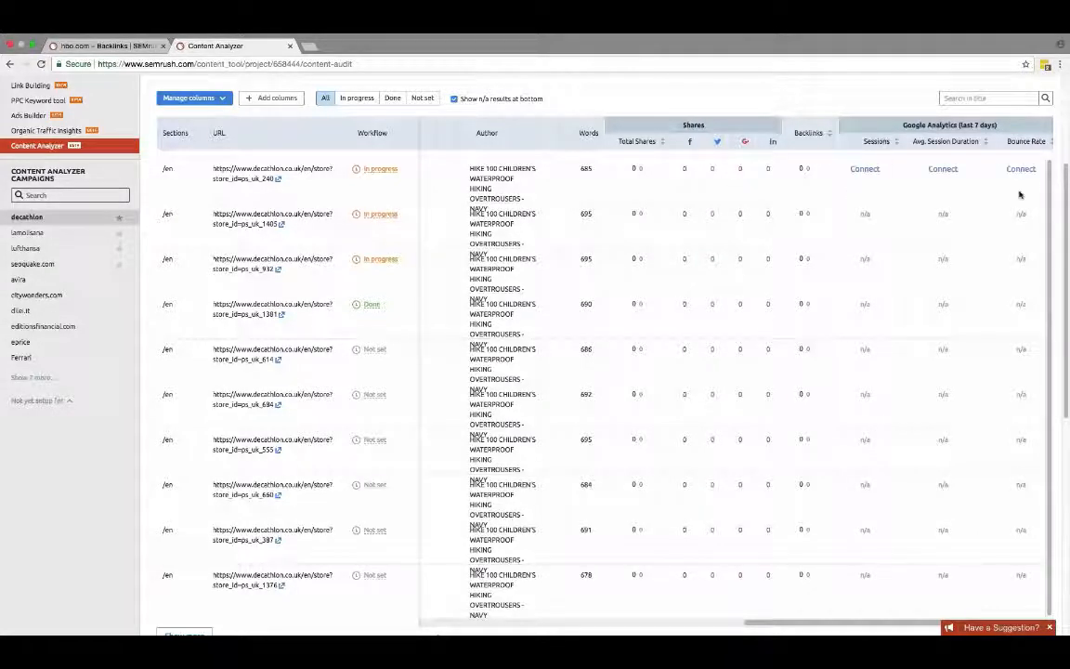
pyautogui.scroll(-1, 820, 156)
pyautogui.scroll(3, 820, 157)
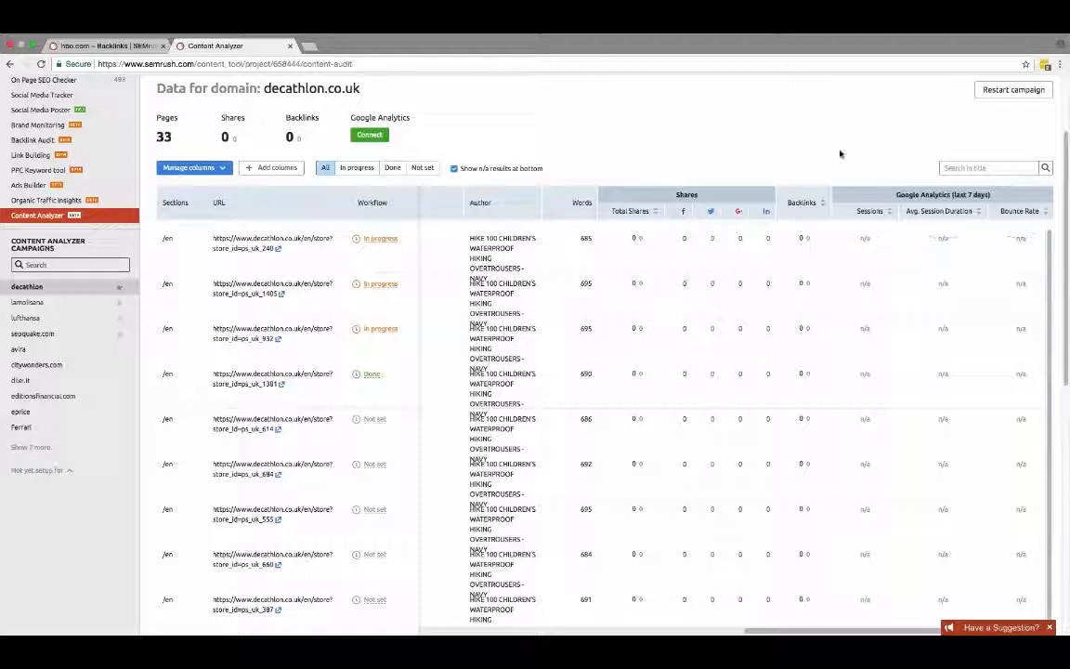
# Set the workflow status of the store_id=ps_uk_614 page to In progress and add the task "change picture"
pyautogui.scroll(-1, 1067, 212)
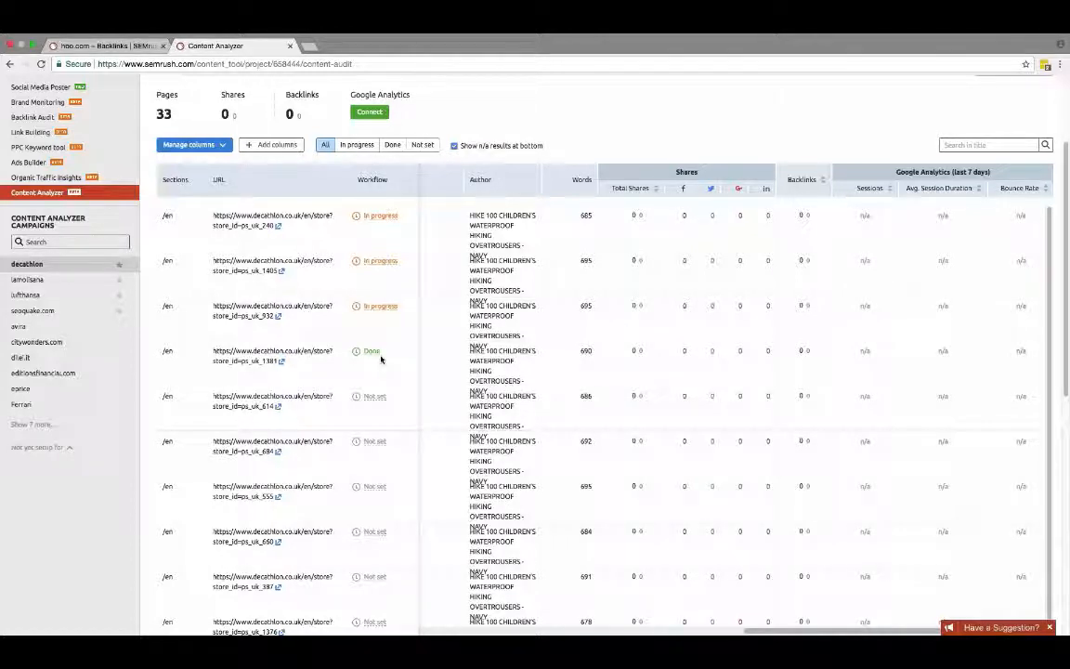
pyautogui.doubleClick(381, 405)
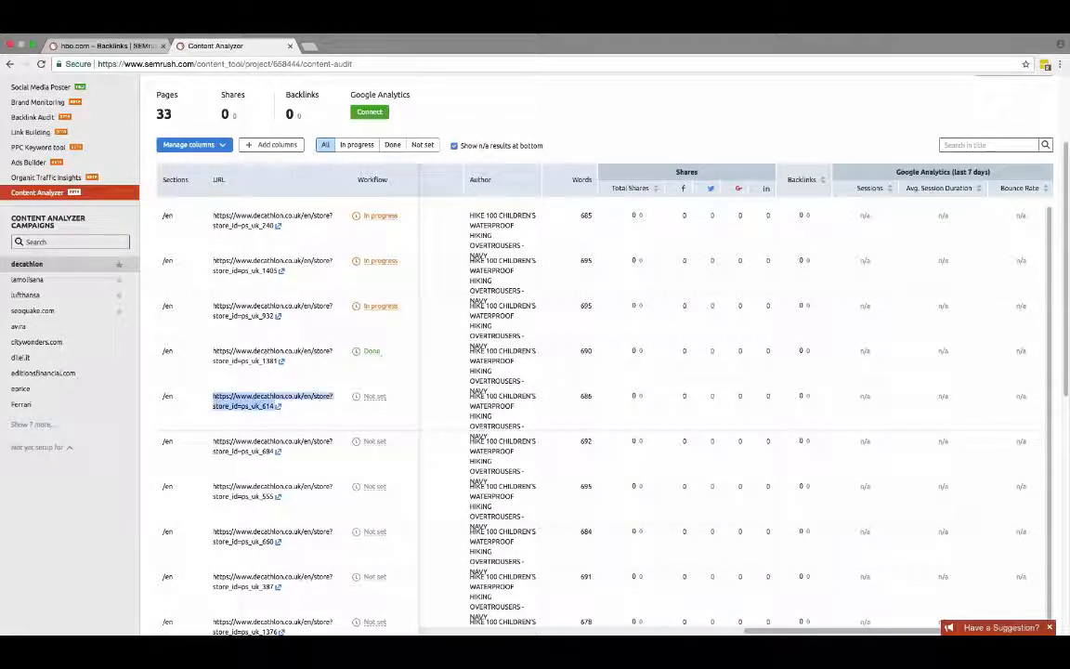
pyautogui.click(377, 398)
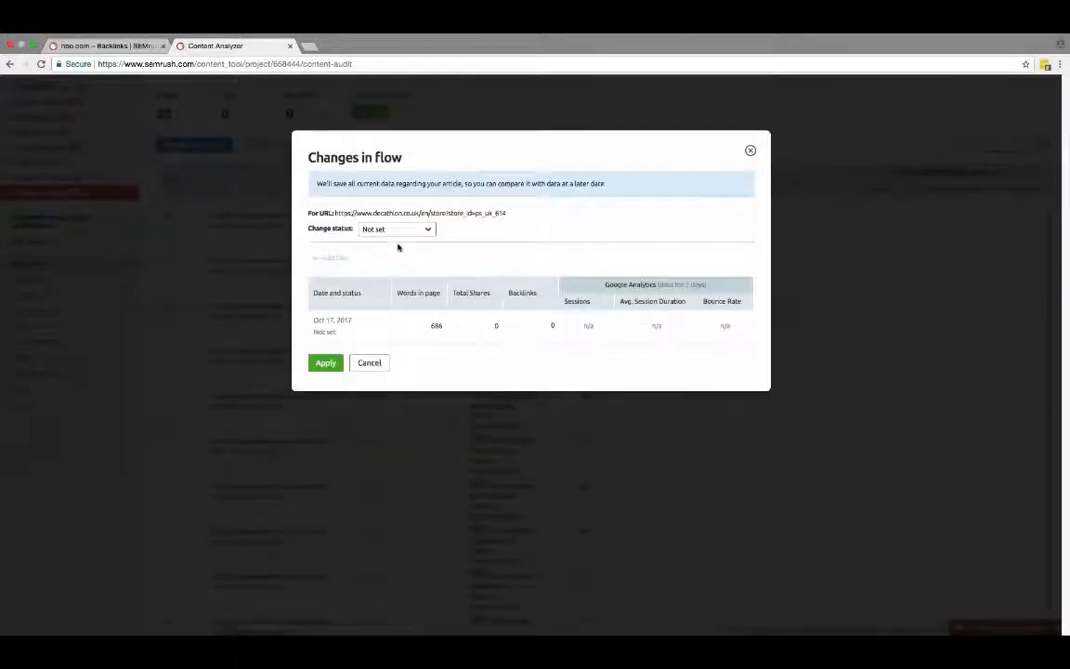
pyautogui.click(397, 229)
pyautogui.click(379, 265)
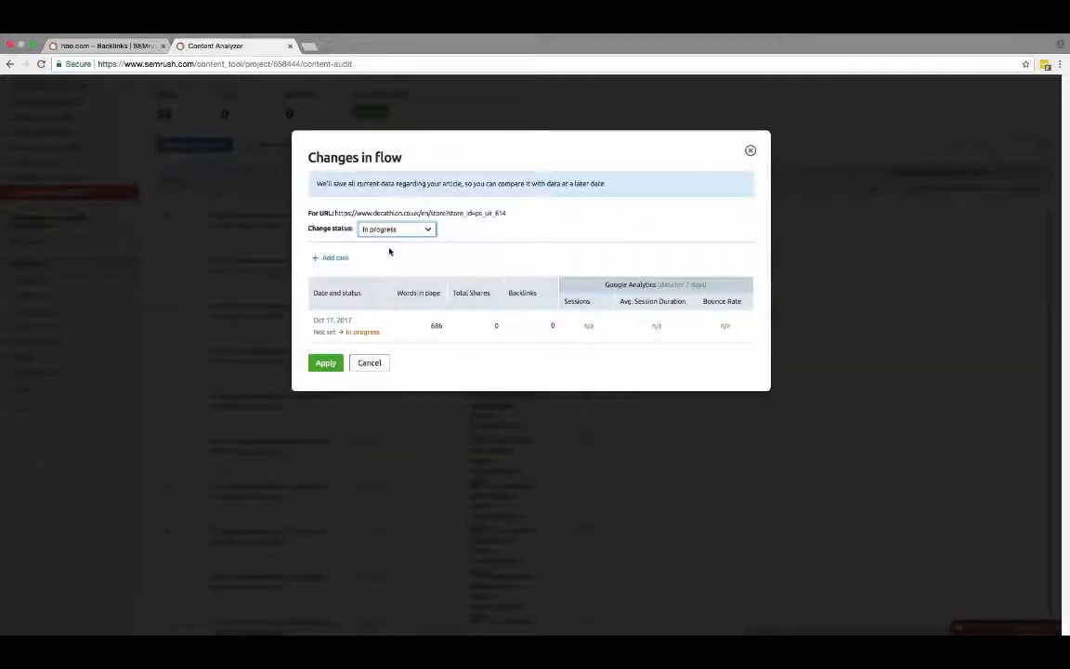
pyautogui.click(339, 258)
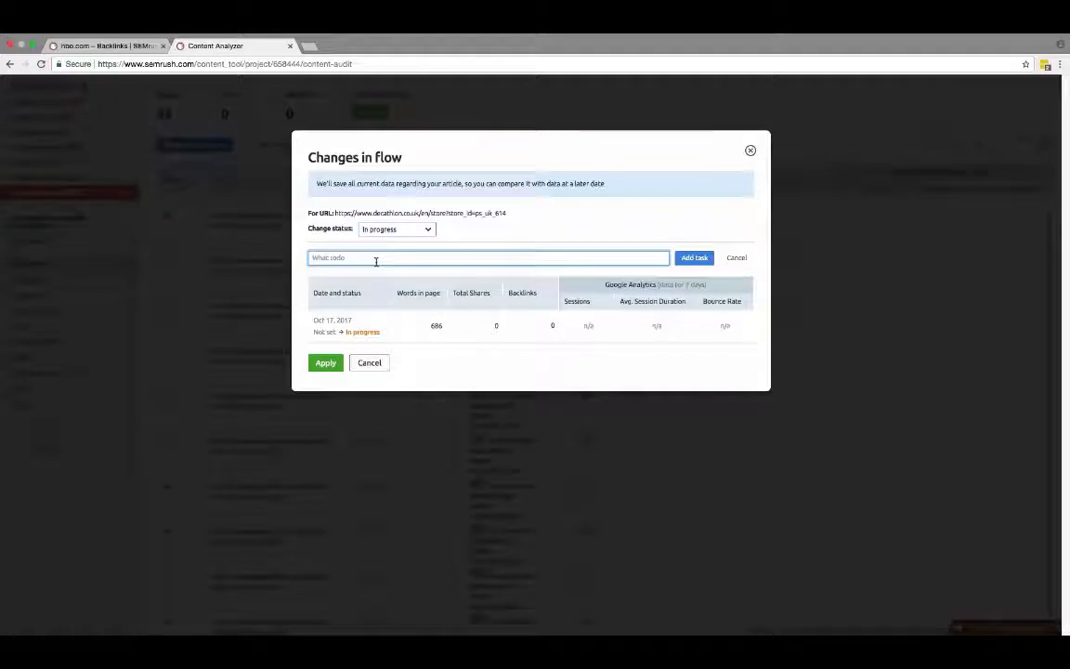
pyautogui.write('change picture')
pyautogui.click(687, 258)
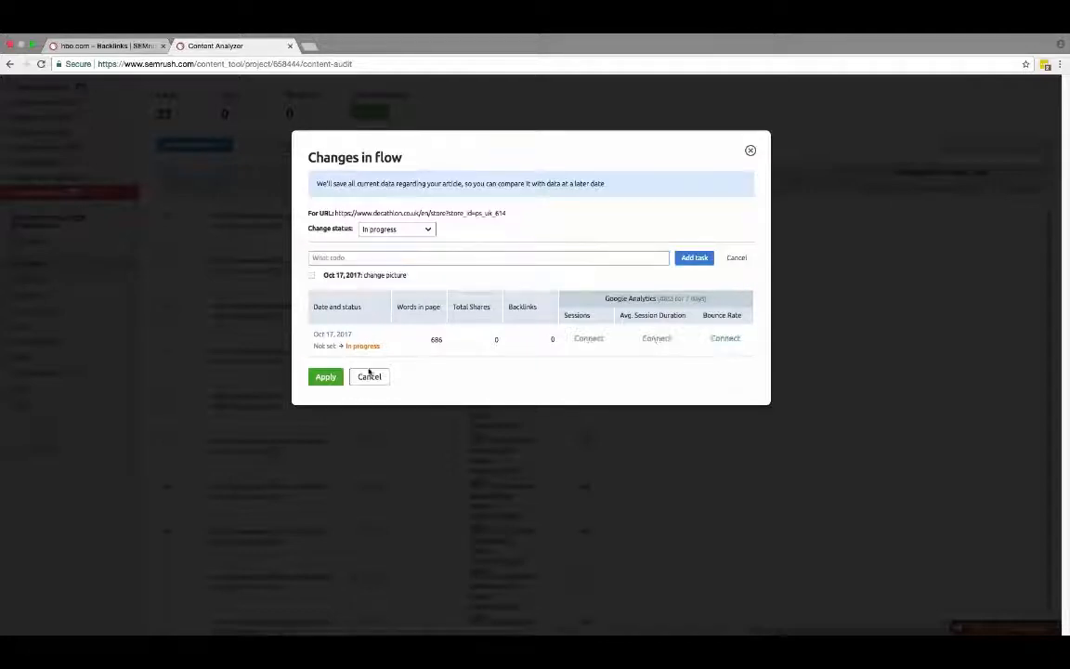
pyautogui.click(325, 377)
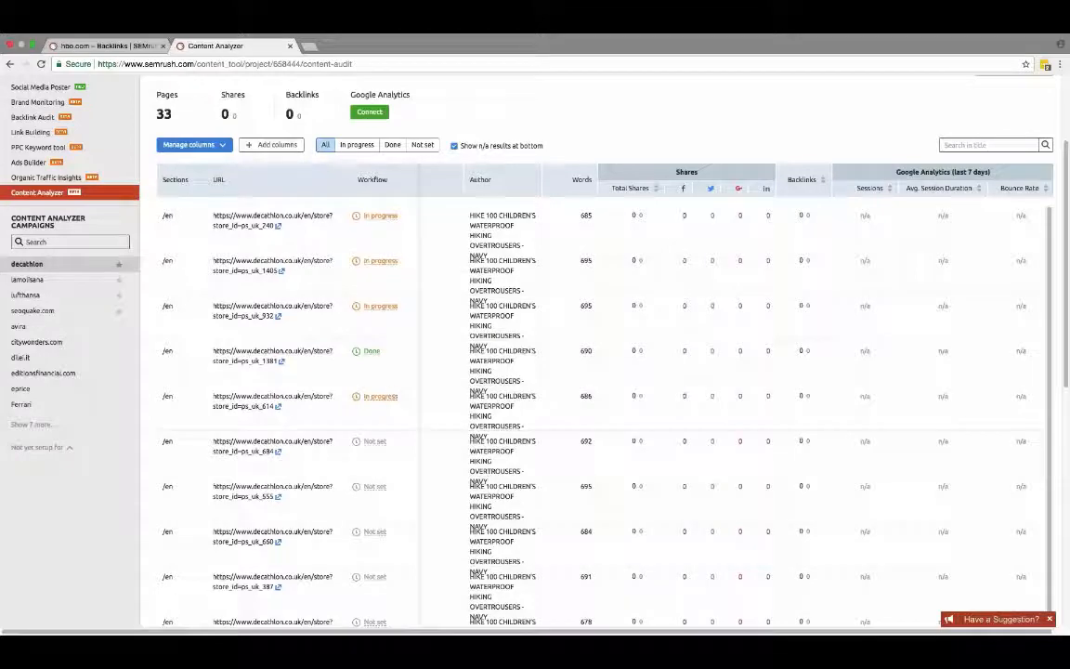
# Change the workflow status of the store_id=ps_uk_614 page to Done and apply it
pyautogui.click(374, 397)
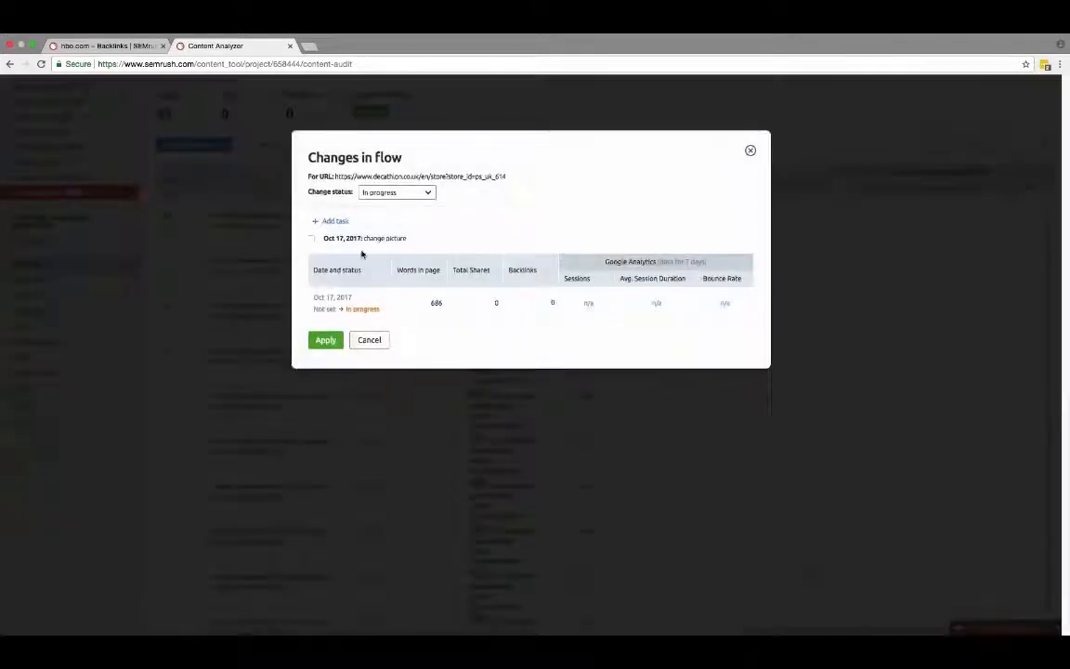
pyautogui.click(397, 192)
pyautogui.click(388, 248)
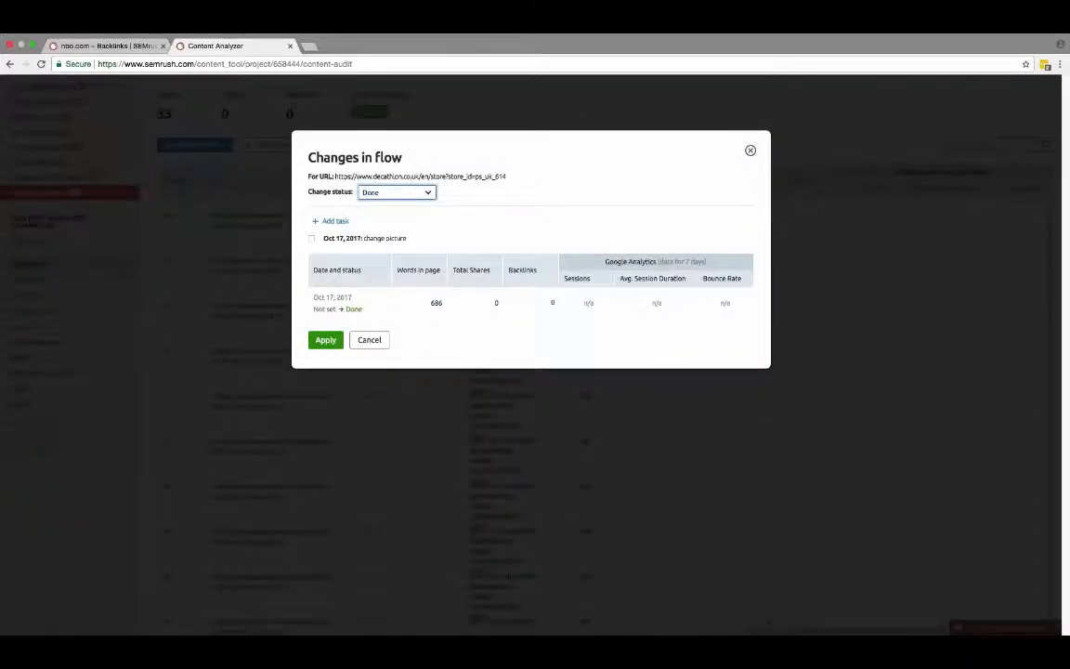
pyautogui.click(325, 339)
# Leave the Content Analyzer and return to the decathlon project dashboard
pyautogui.moveTo(429, 390)
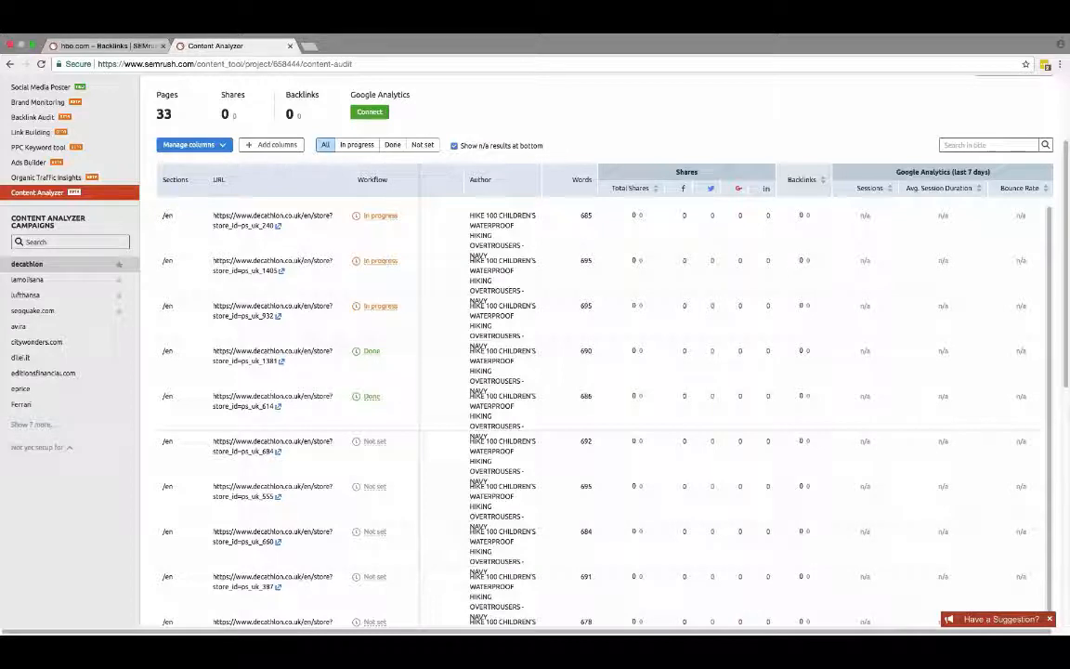
pyautogui.moveTo(869, 225)
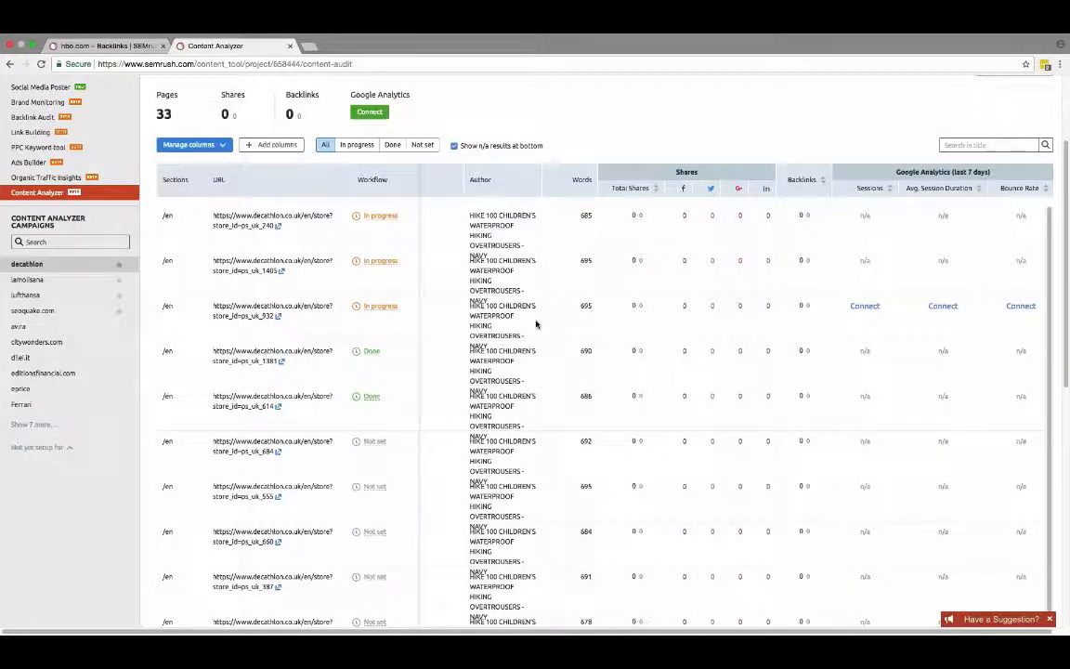
pyautogui.scroll(5, 536, 323)
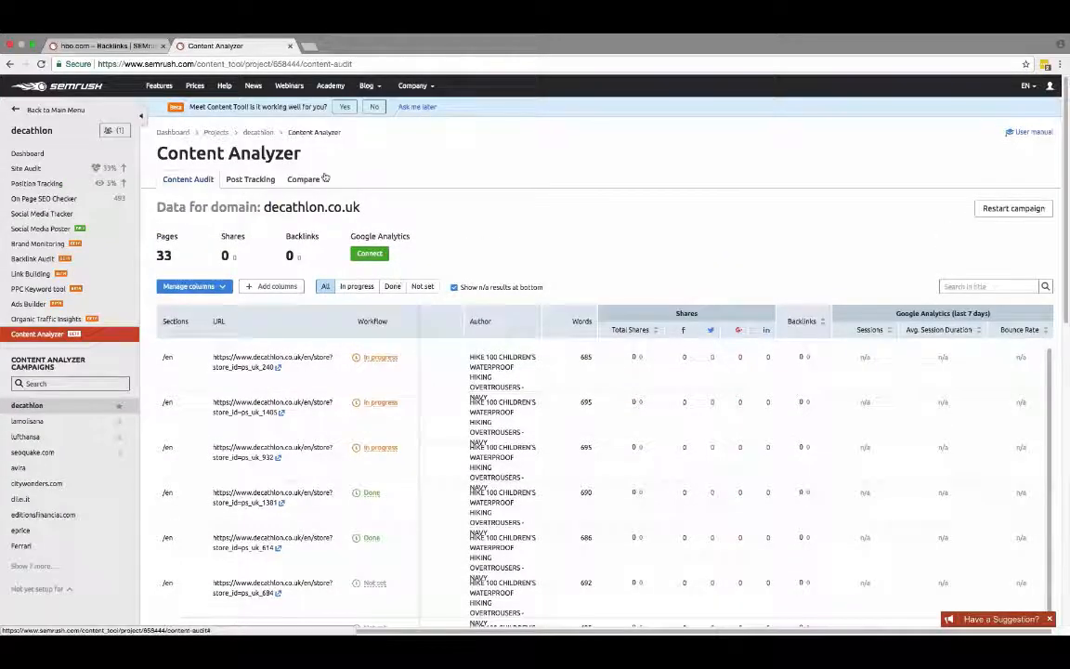
pyautogui.click(27, 153)
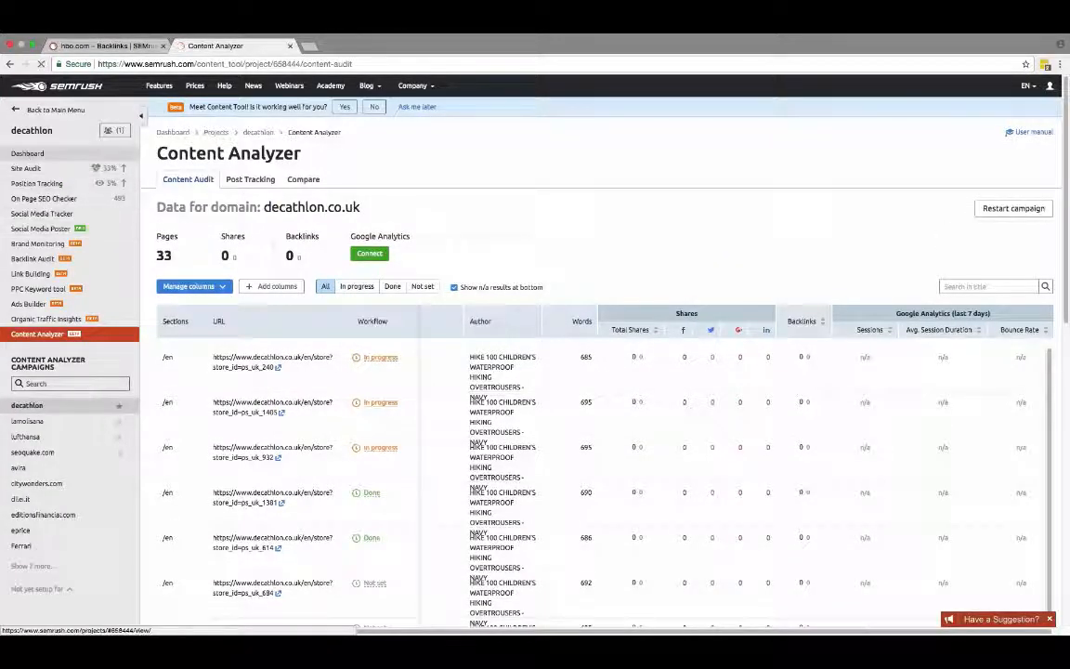
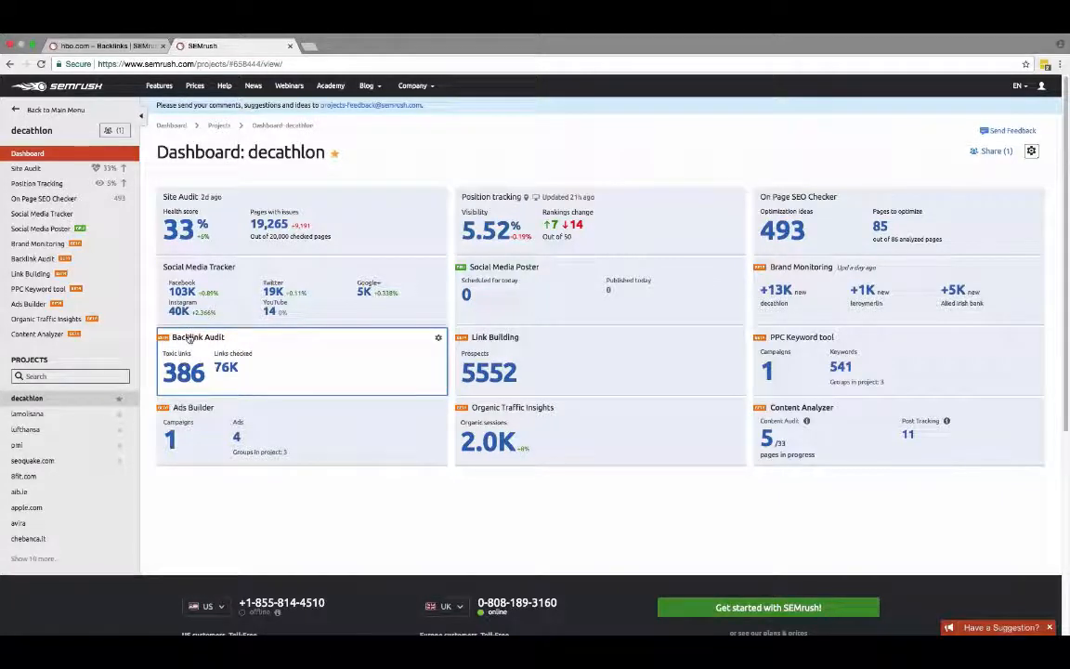
# Open the decathlon project's Backlink Audit and bring up the Majestic connection form, ready at its access token field
pyautogui.click(190, 340)
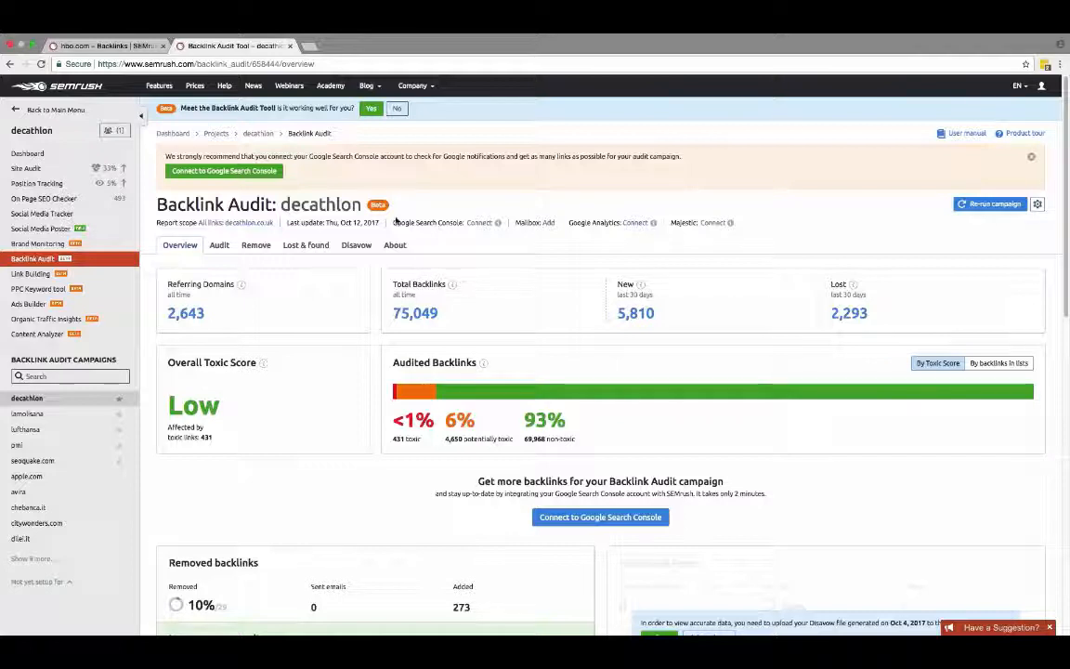
pyautogui.tripleClick(463, 222)
pyautogui.click(468, 242)
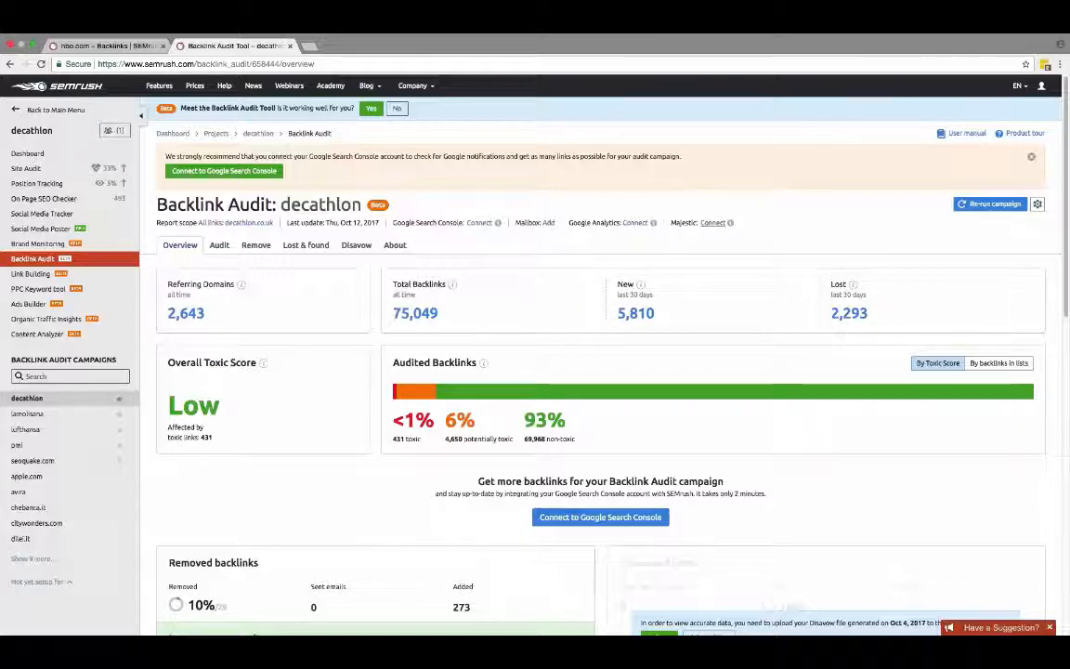
pyautogui.click(712, 223)
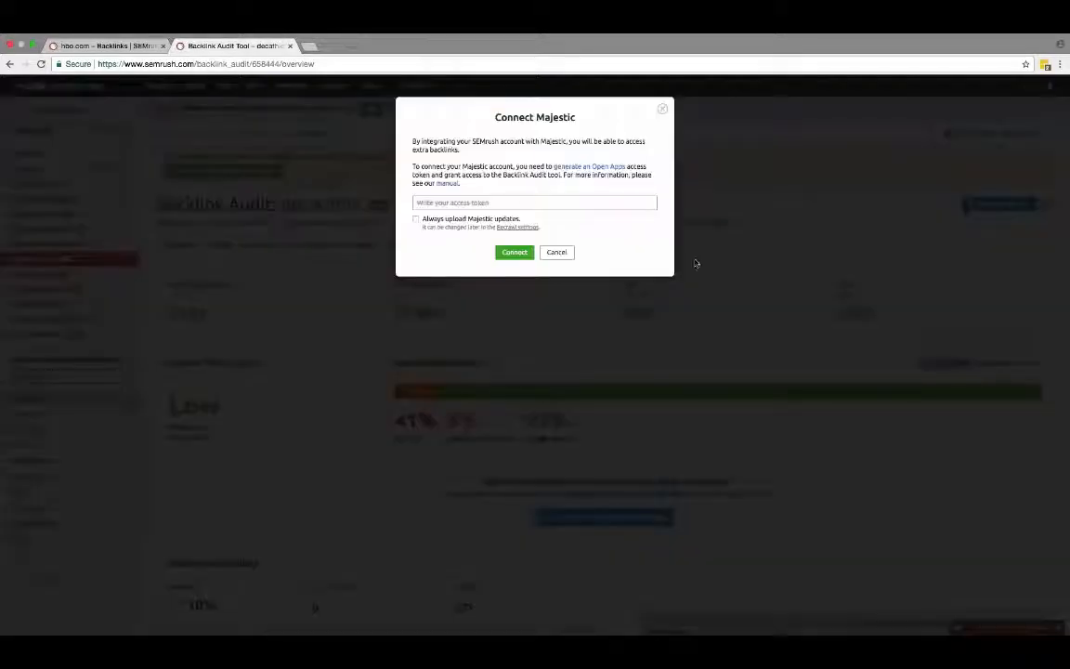
pyautogui.click(446, 203)
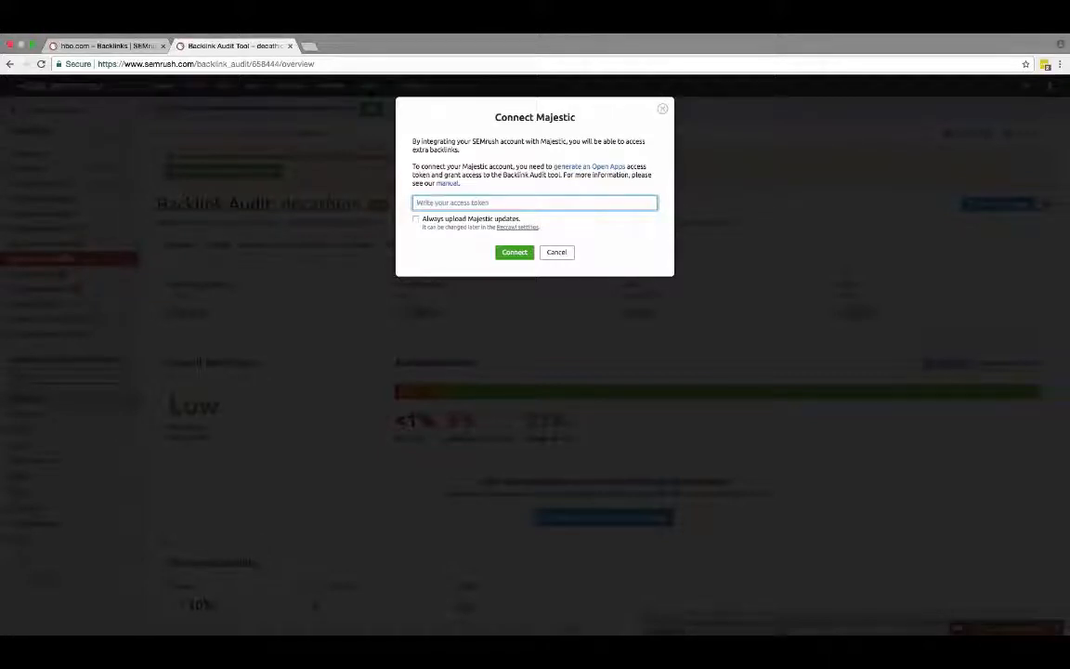
# Open the Majestic connection manual and read its section on limits, highlighting the backlinks per referring domain and page
pyautogui.click(447, 185)
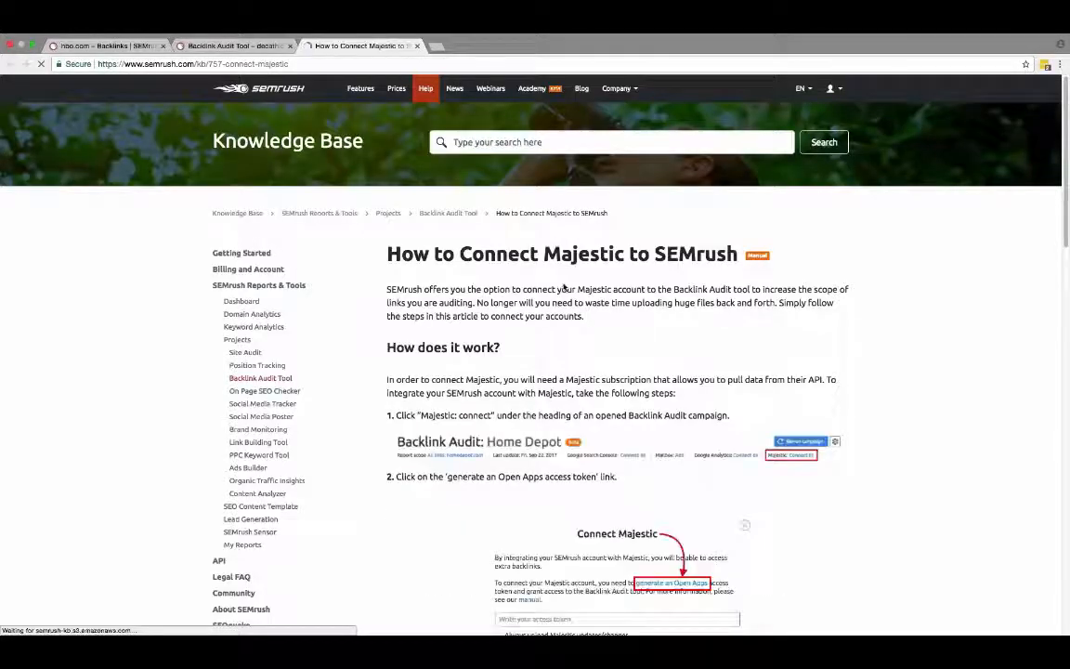
pyautogui.scroll(-4, 568, 269)
pyautogui.scroll(-10, 570, 287)
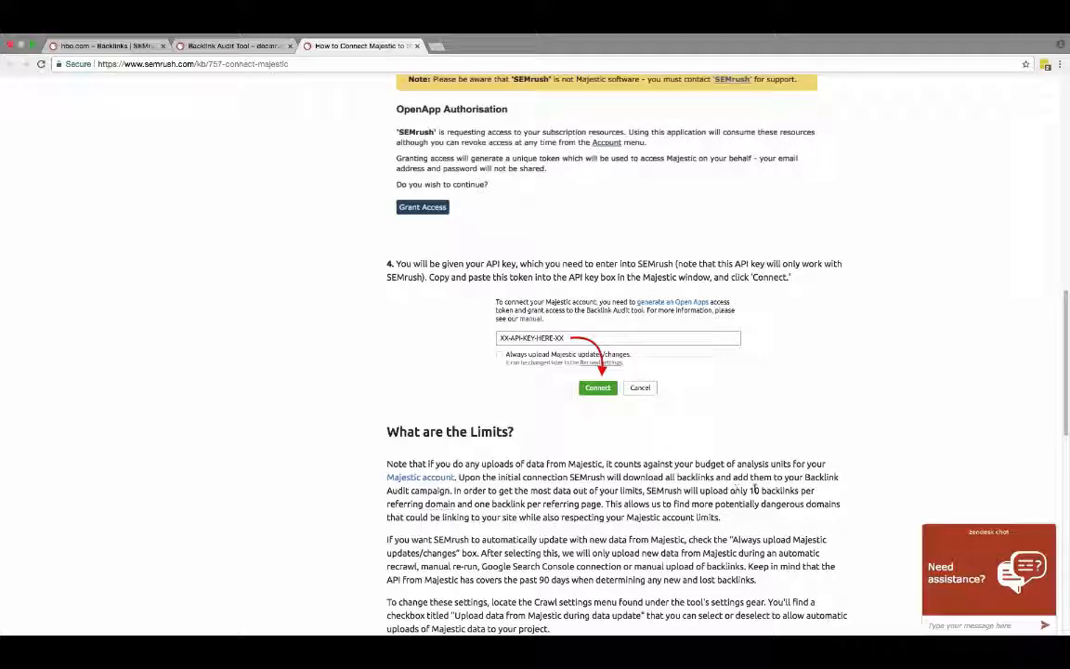
pyautogui.moveTo(753, 491); pyautogui.dragTo(604, 499)
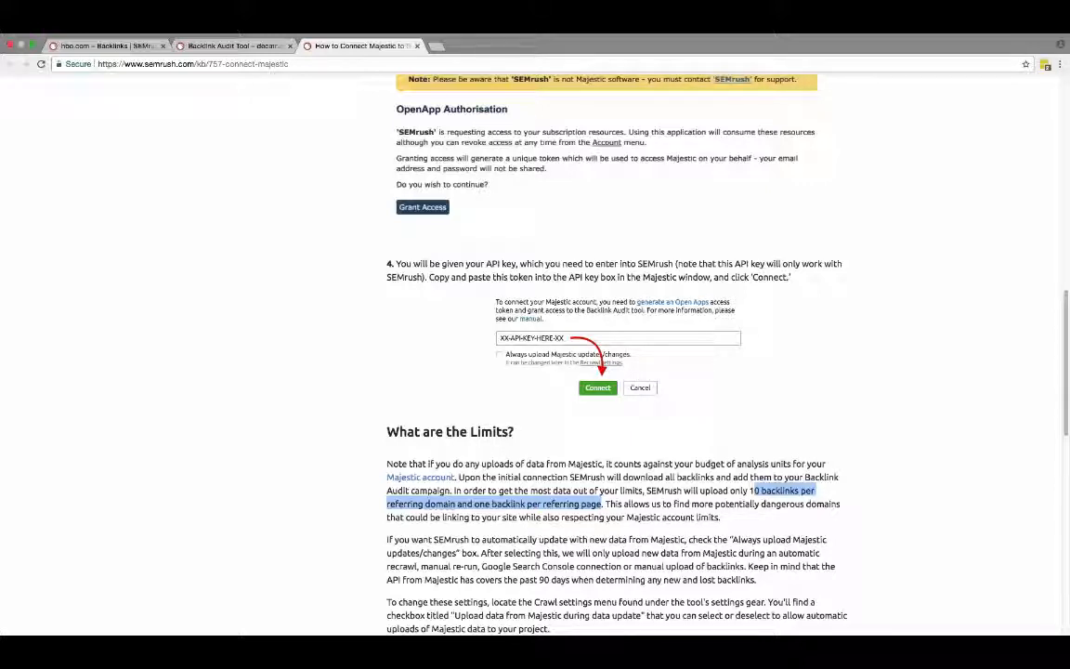
pyautogui.click(754, 490)
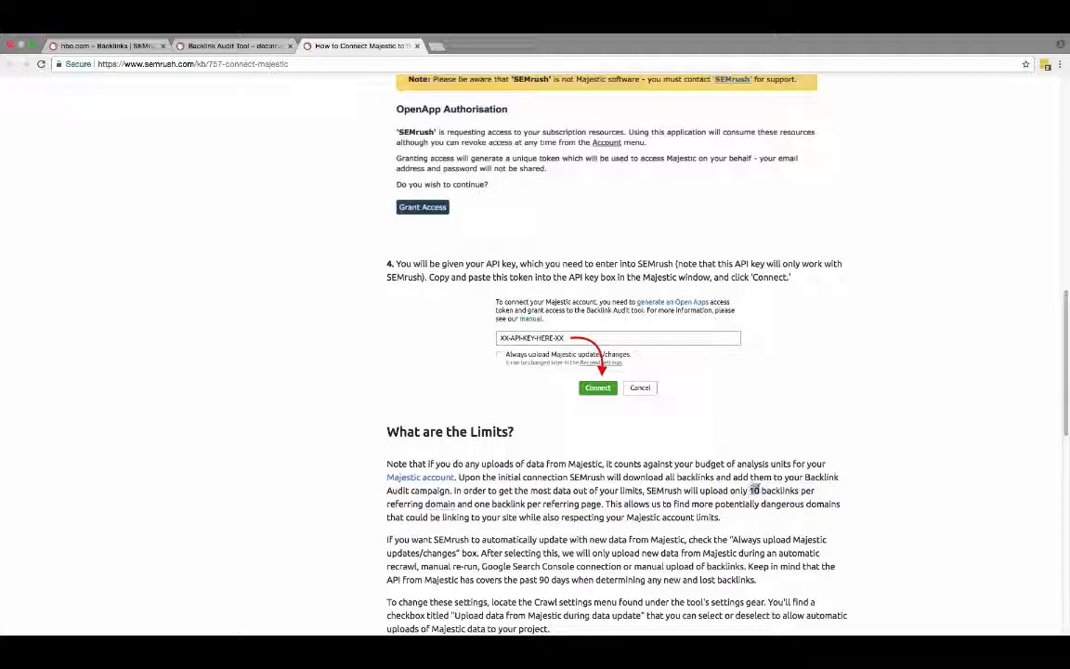
pyautogui.moveTo(754, 489); pyautogui.dragTo(425, 504)
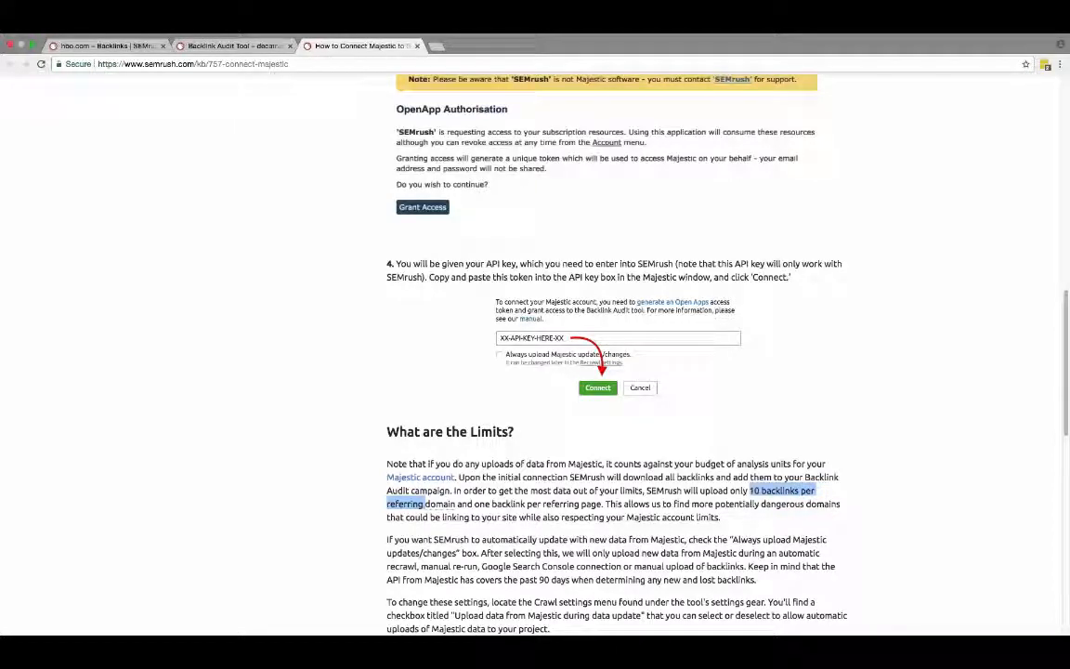
pyautogui.scroll(-3, 424, 505)
pyautogui.scroll(12, 425, 504)
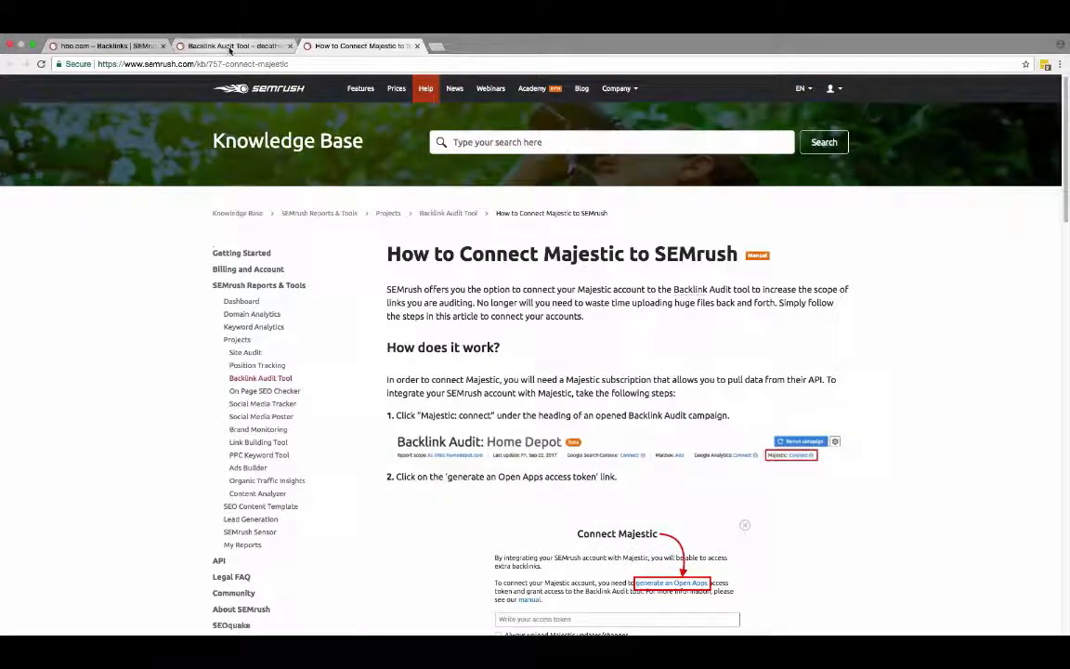
# Dismiss the Majestic connection form and view the toxic marker filter options for the audited backlinks
pyautogui.click(229, 47)
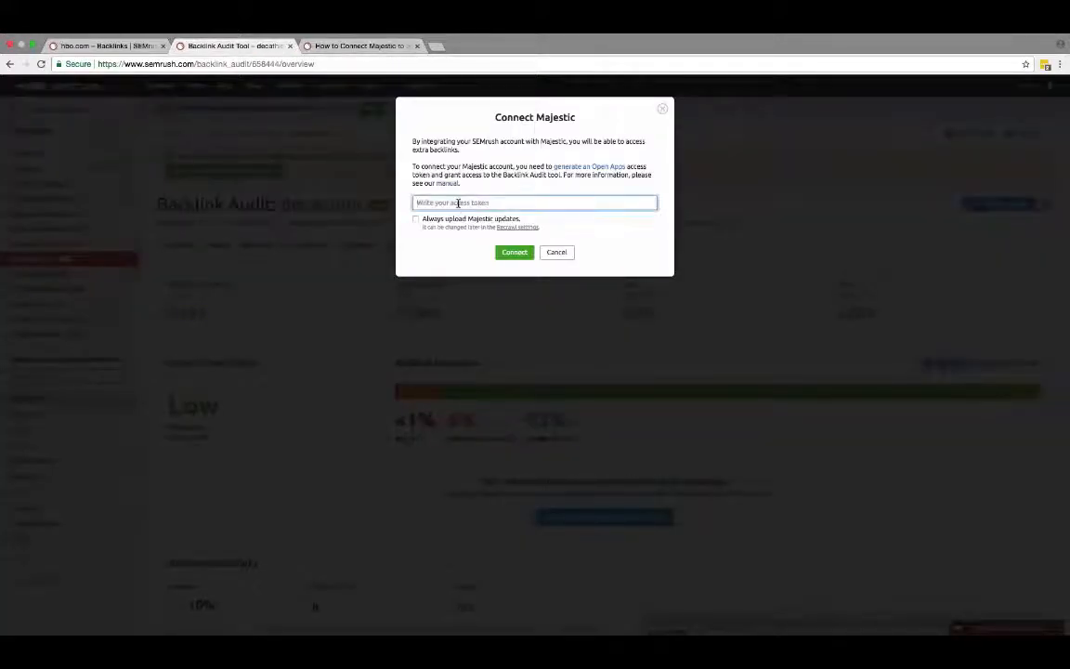
pyautogui.press('Escape')
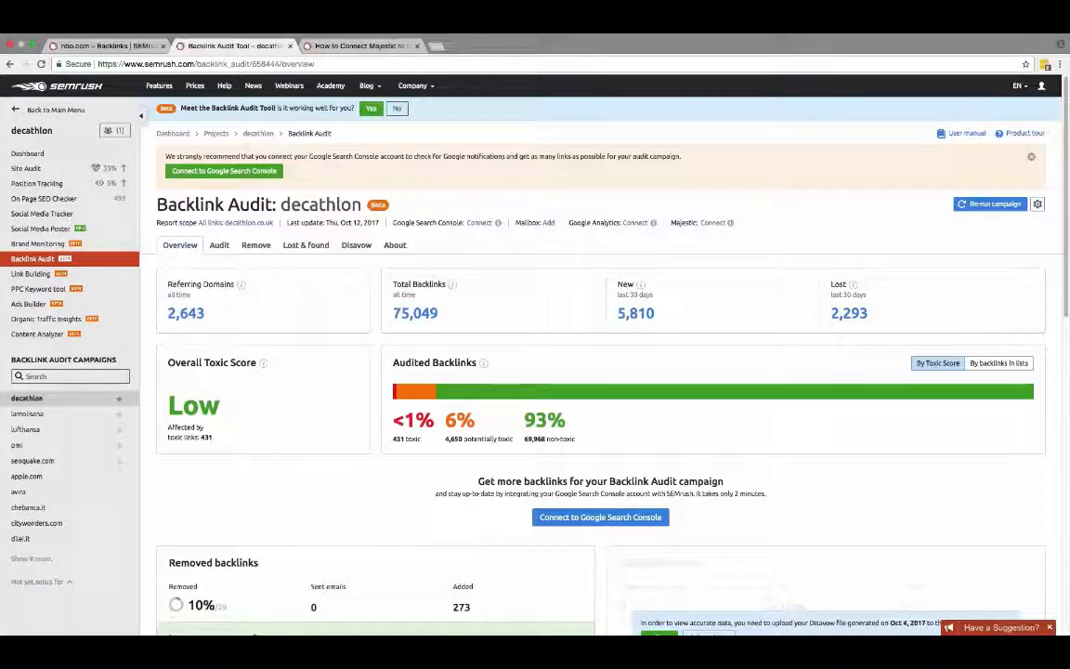
pyautogui.click(220, 245)
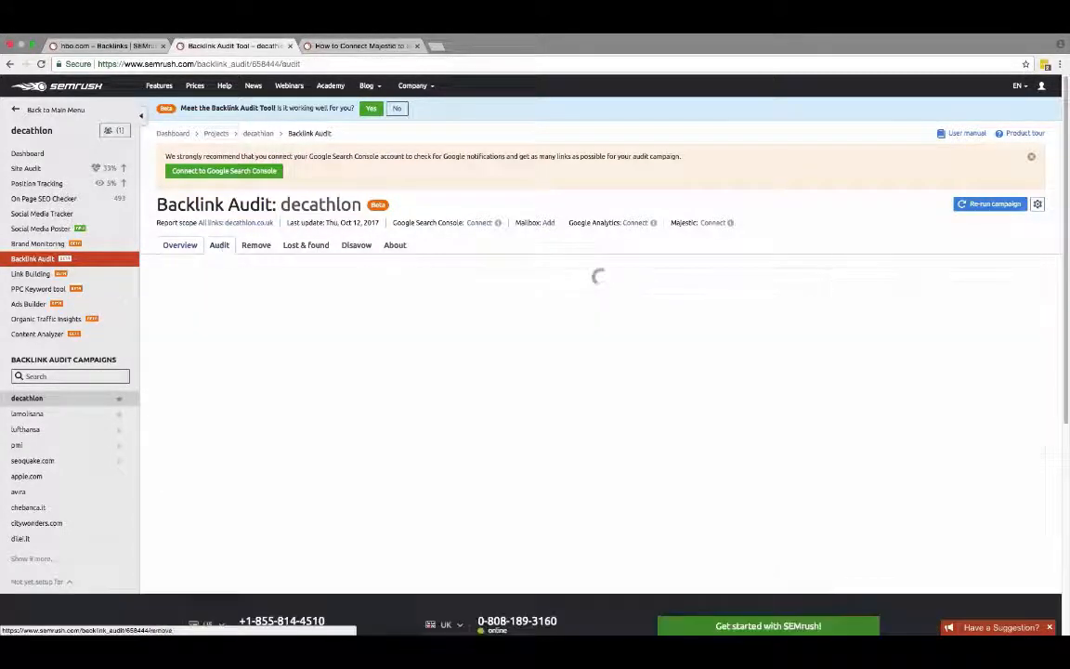
pyautogui.click(566, 315)
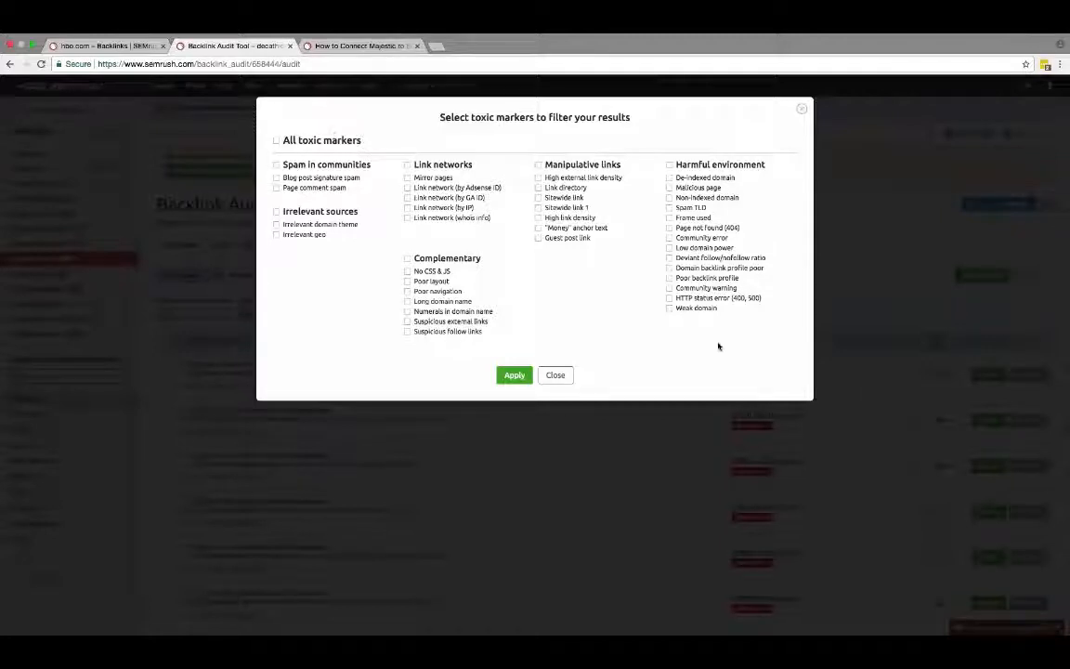
pyautogui.moveTo(743, 304)
pyautogui.click(799, 112)
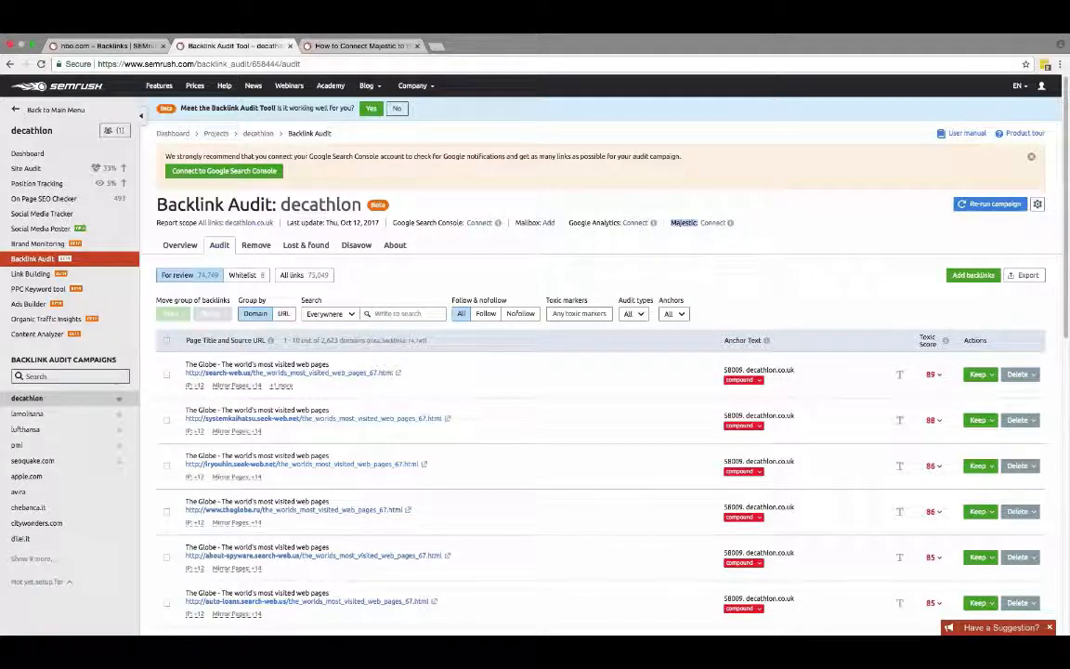
# Highlight the Majestic and Google Analytics connection entries in the Backlink Audit header
pyautogui.moveTo(671, 223); pyautogui.dragTo(750, 243)
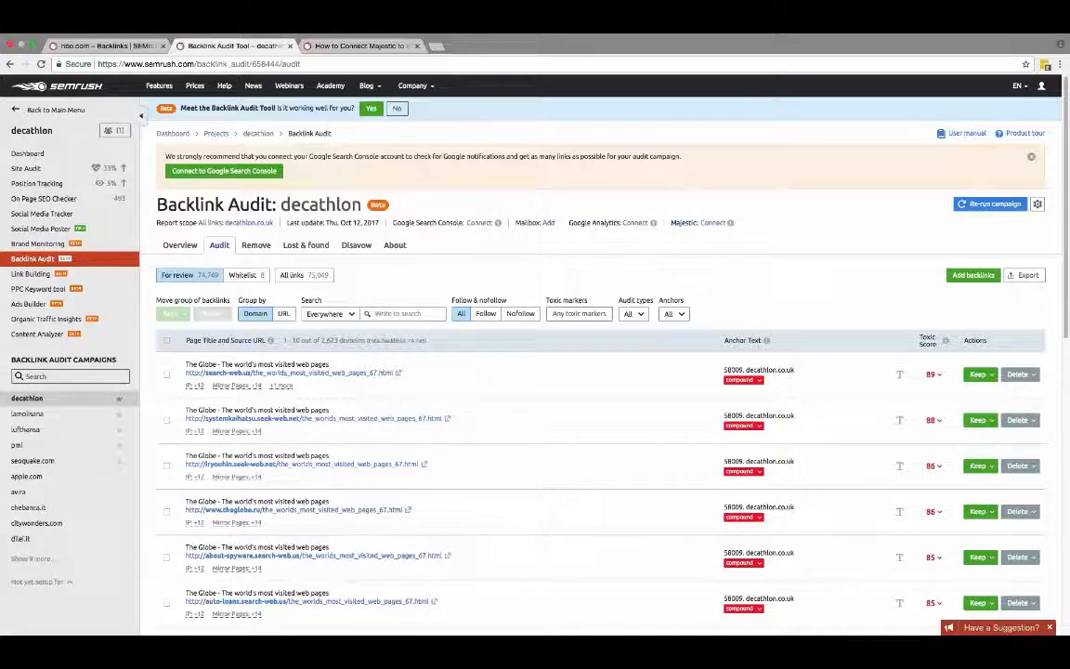
pyautogui.moveTo(568, 223); pyautogui.dragTo(652, 228)
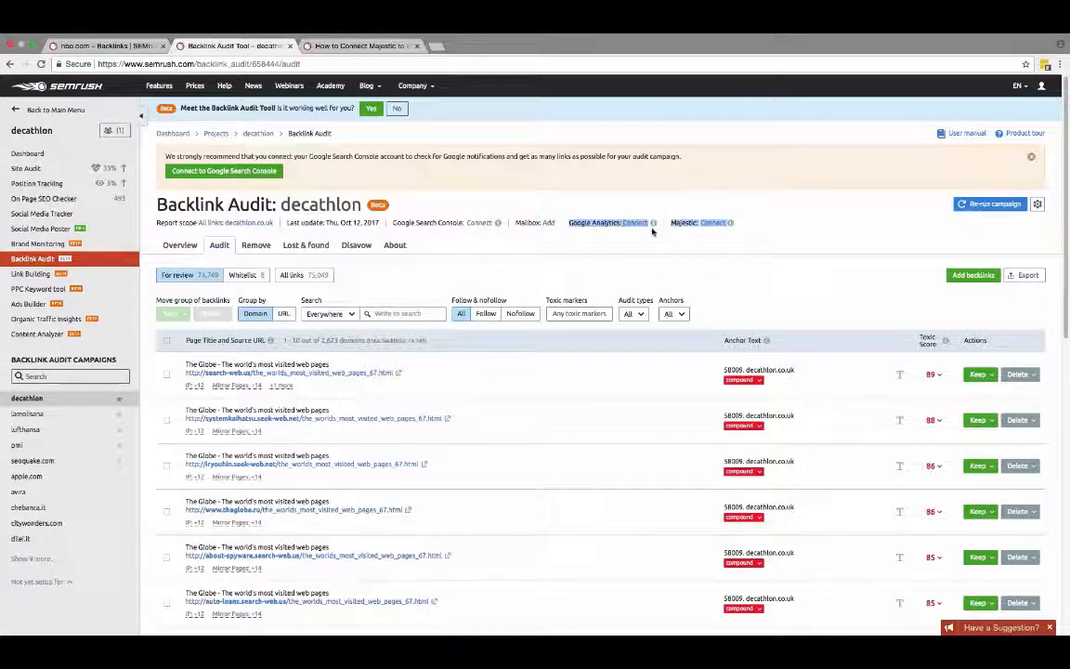
pyautogui.click(648, 237)
pyautogui.click(641, 237)
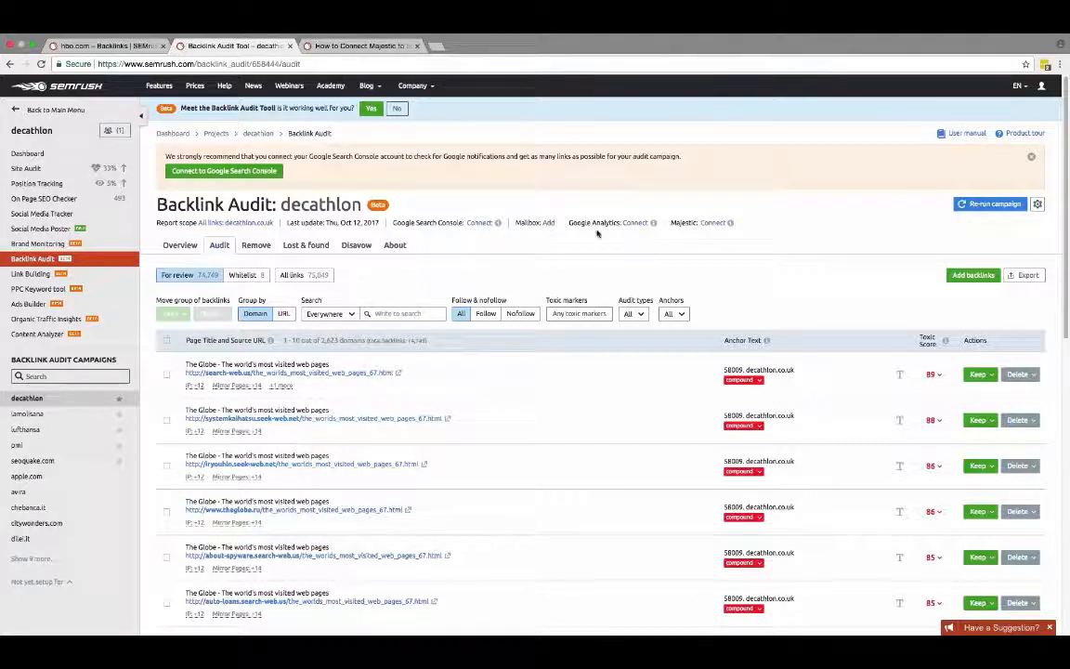
pyautogui.doubleClick(599, 223)
pyautogui.moveTo(599, 224); pyautogui.dragTo(643, 227)
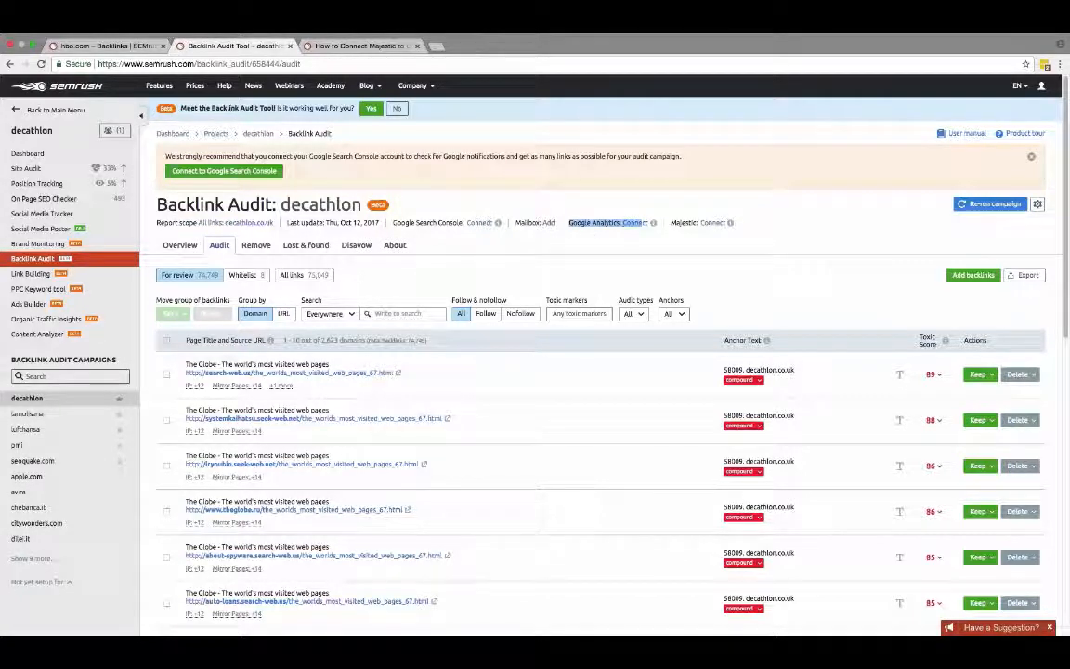
pyautogui.click(570, 219)
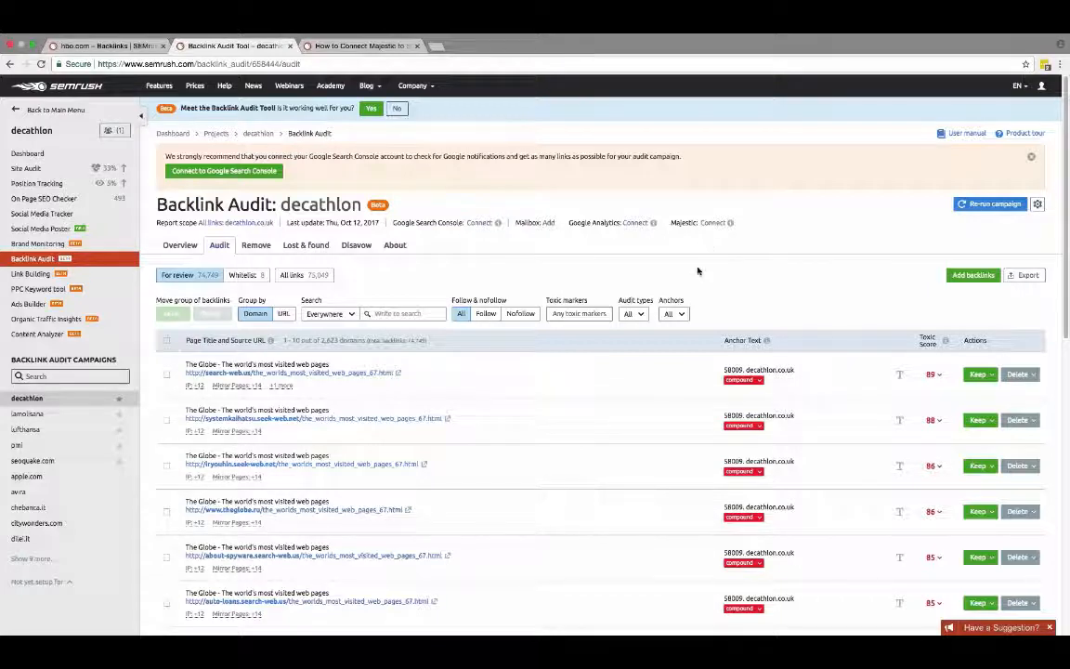
# Review the toxic marker categories again without applying a filter, and highlight both the Google Analytics and Majestic entries together
pyautogui.click(595, 313)
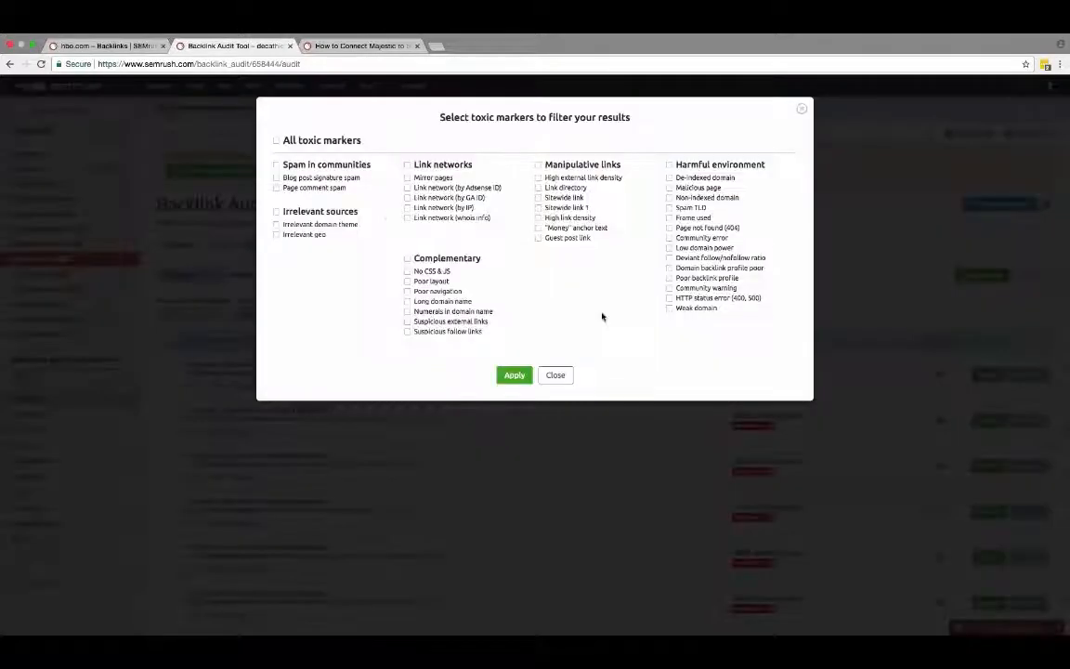
pyautogui.click(801, 109)
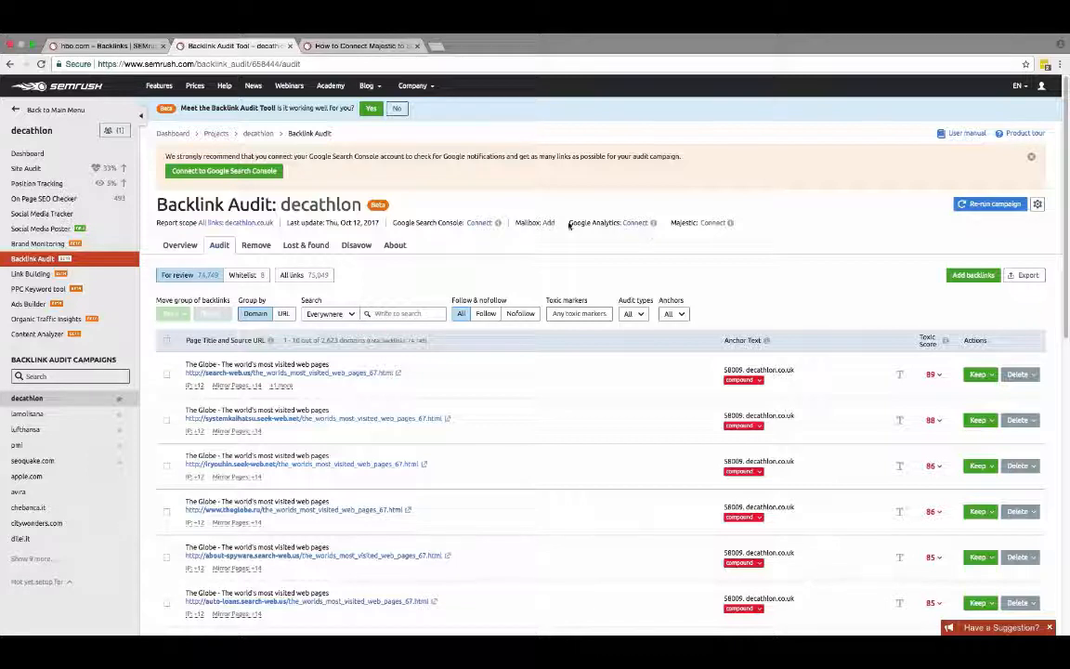
pyautogui.moveTo(569, 223); pyautogui.dragTo(745, 232)
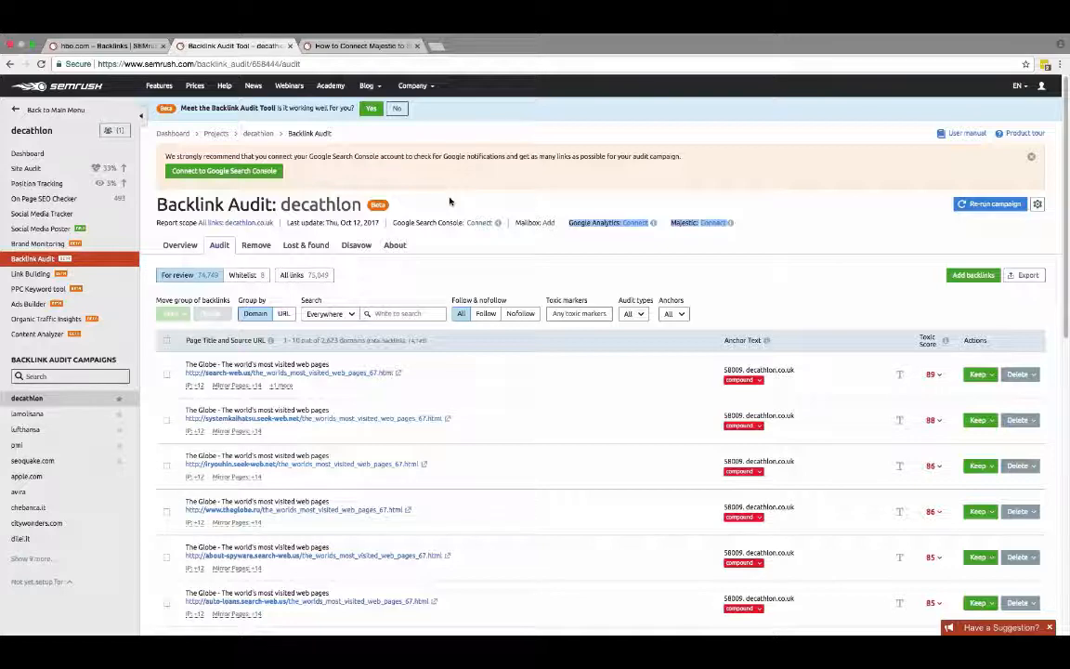
# Return to the decathlon dashboard and open SEMrush Academy to view its available certification exams
pyautogui.click(35, 153)
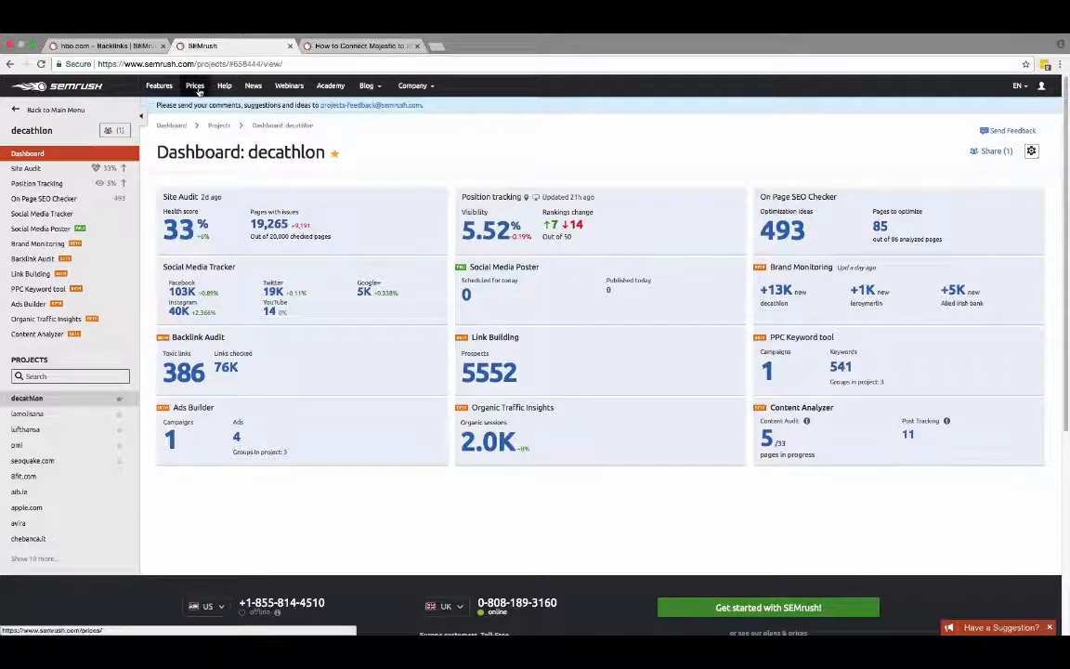
pyautogui.click(328, 87)
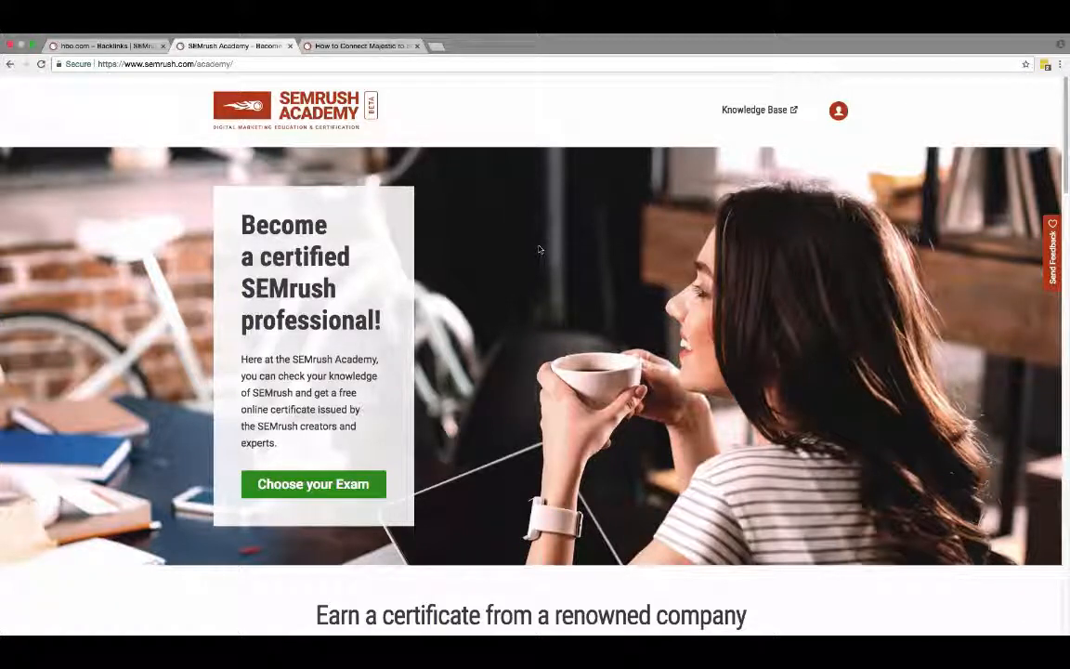
pyautogui.scroll(-1, 543, 227)
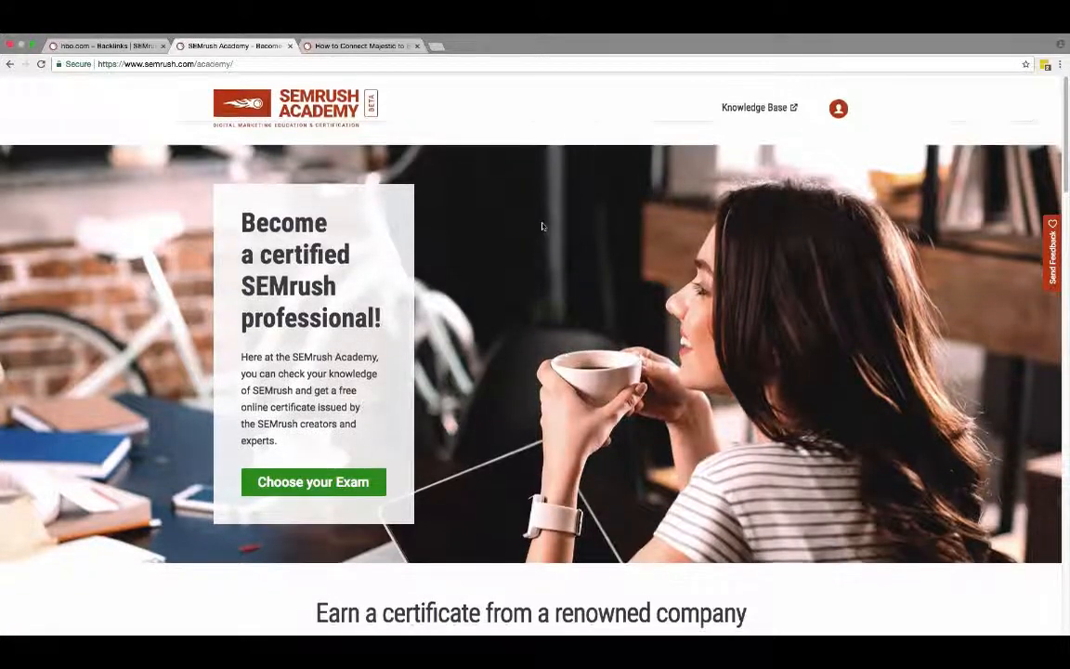
pyautogui.scroll(-5, 542, 227)
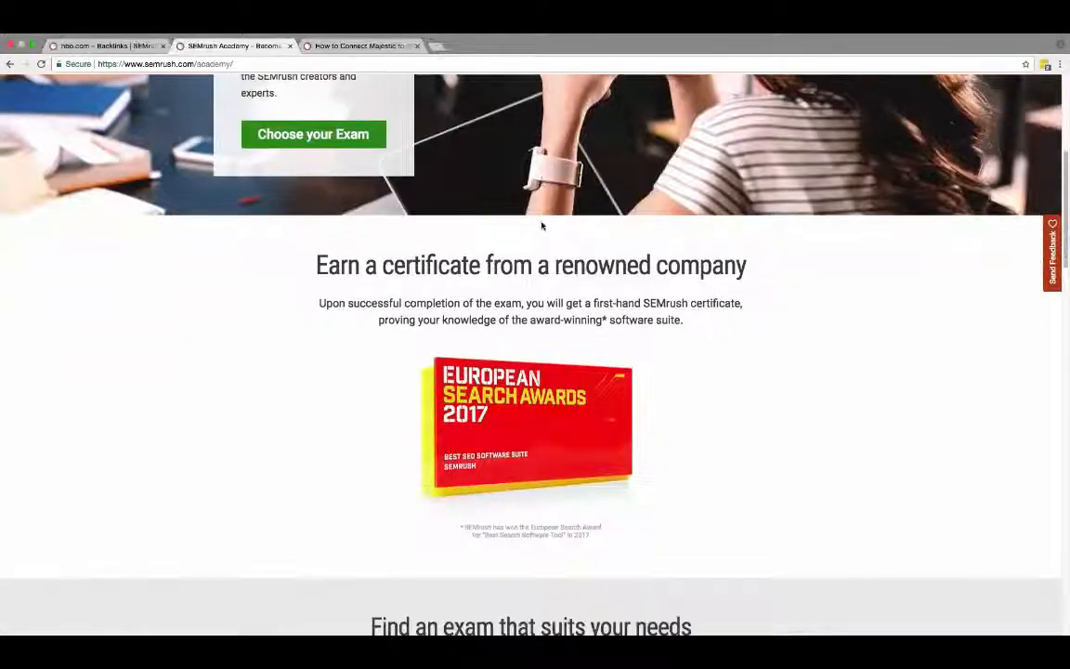
pyautogui.scroll(-7, 543, 226)
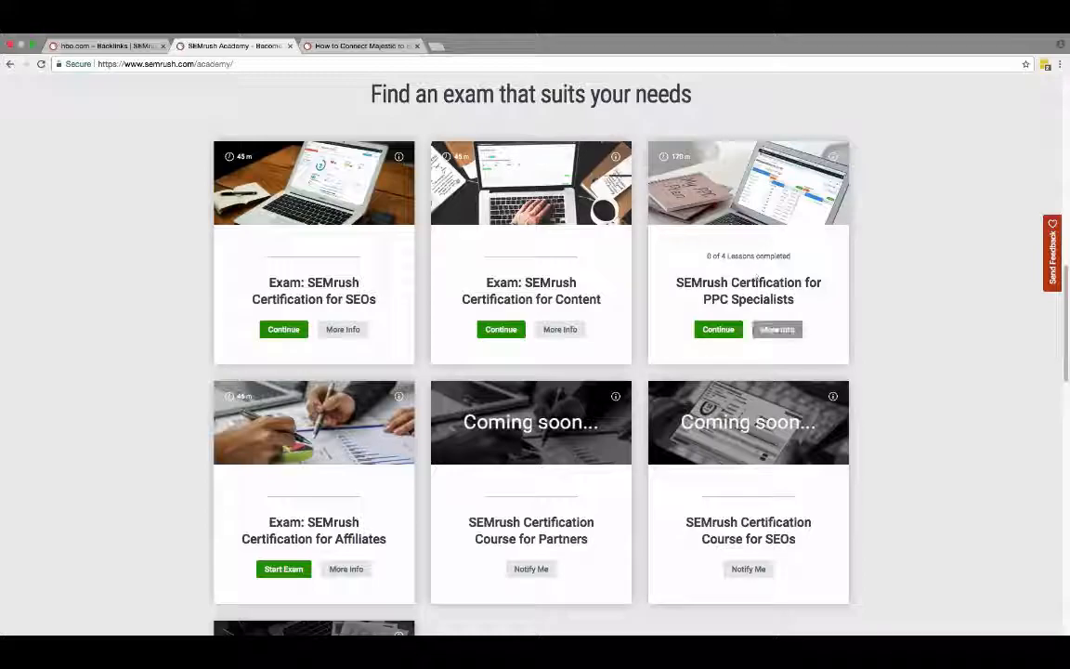
# Continue the SEMrush Certification for PPC Specialists course and open the Domain Analytics lesson under Keyword Research
pyautogui.click(777, 329)
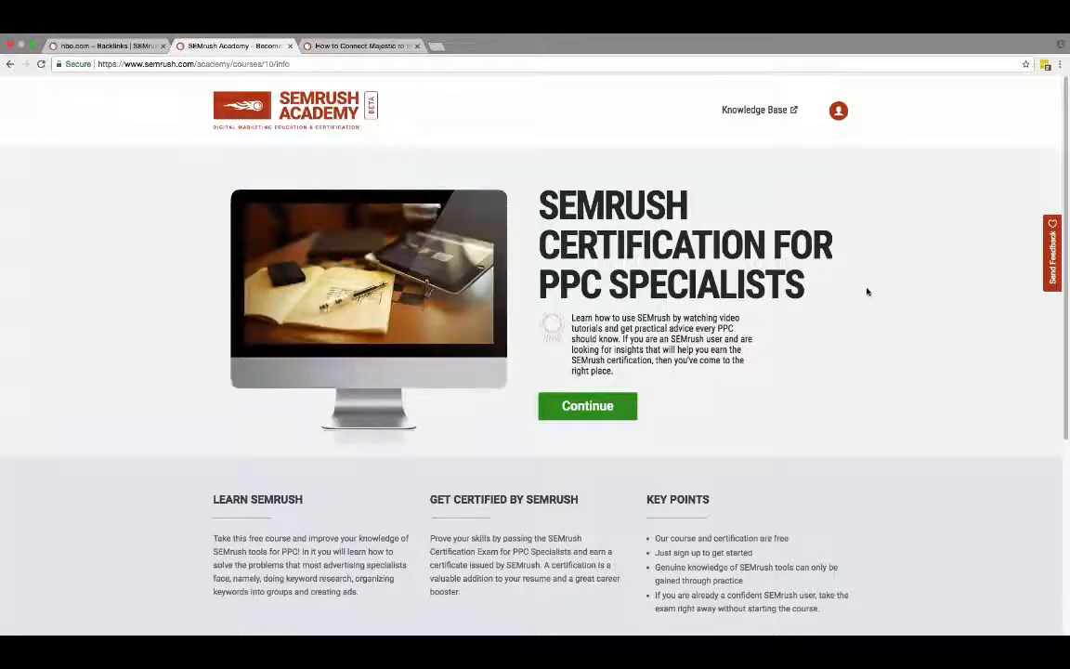
pyautogui.click(624, 409)
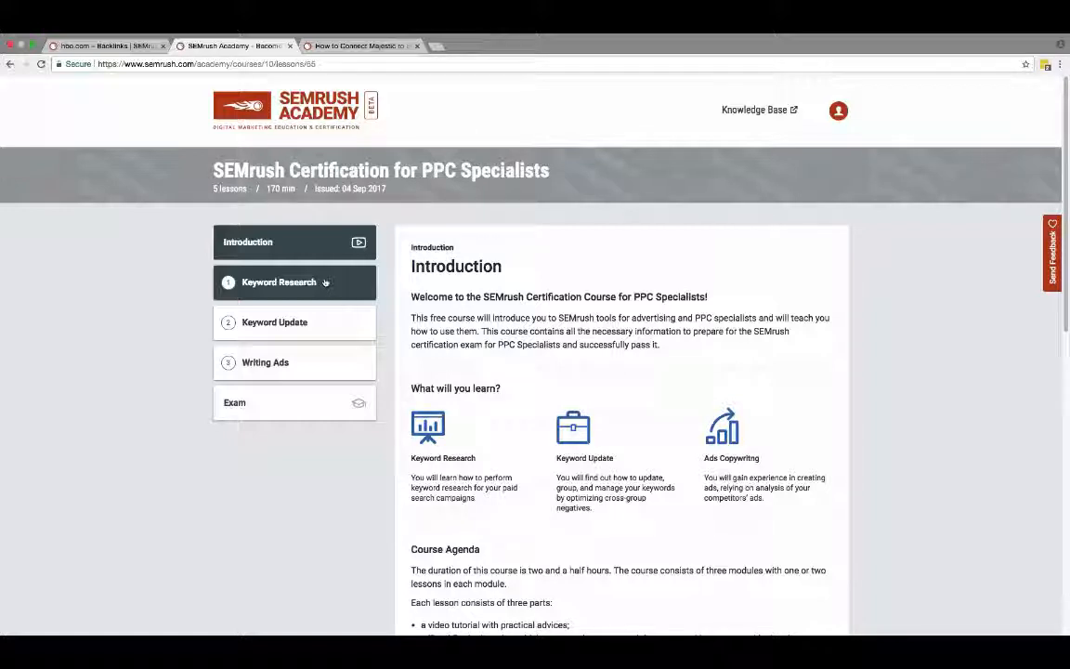
pyautogui.click(251, 283)
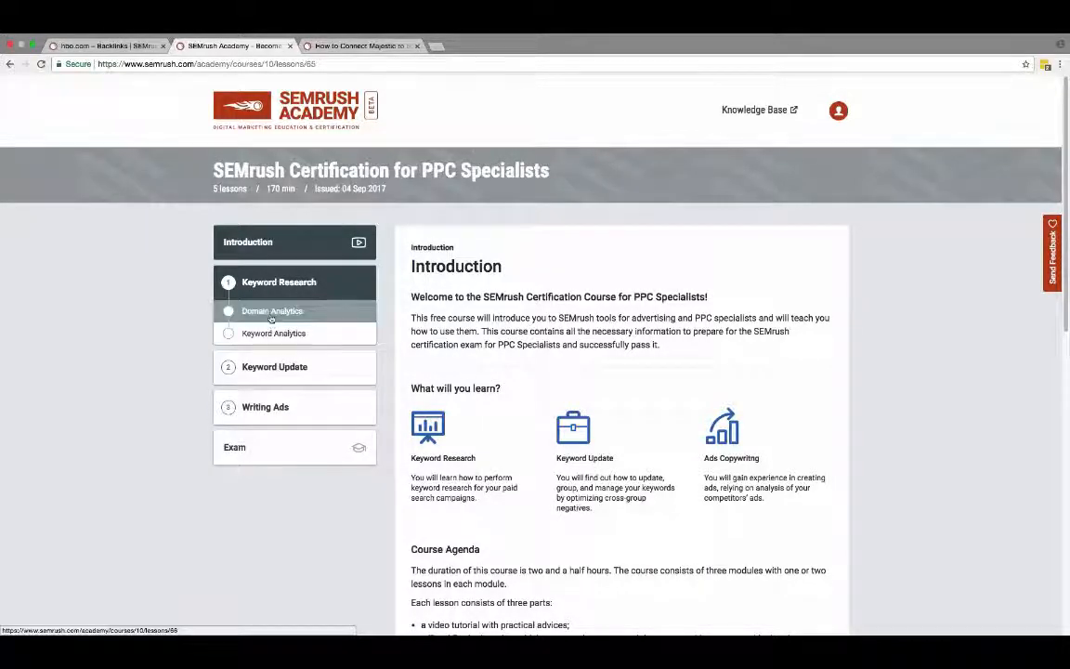
pyautogui.click(271, 316)
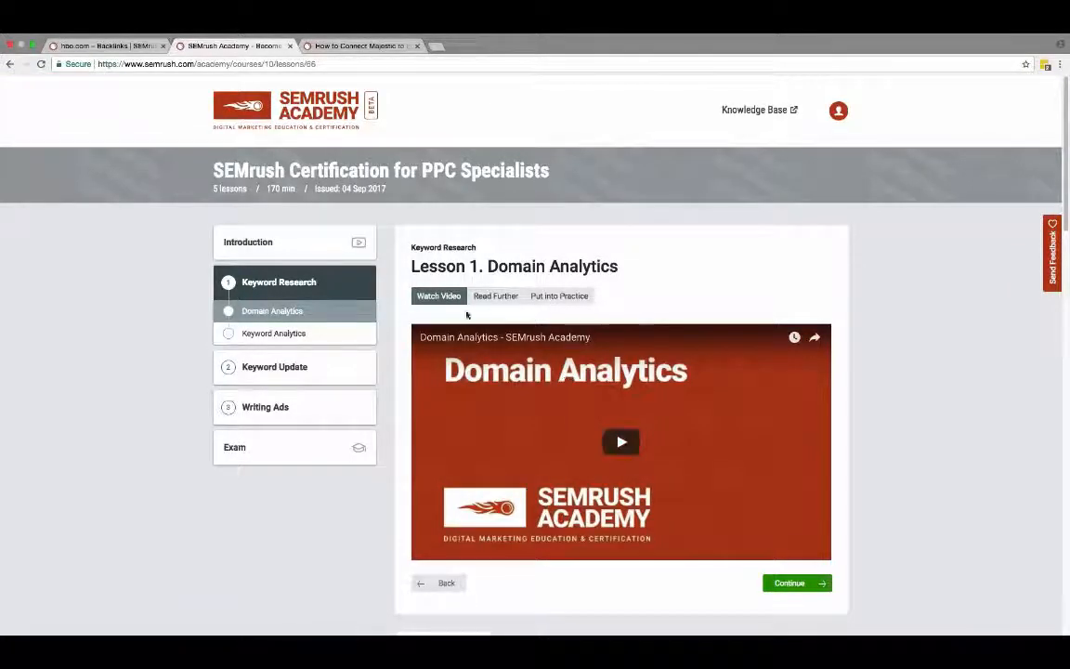
# View the Domain Analytics lesson's further reading resources and its practice question
pyautogui.click(491, 300)
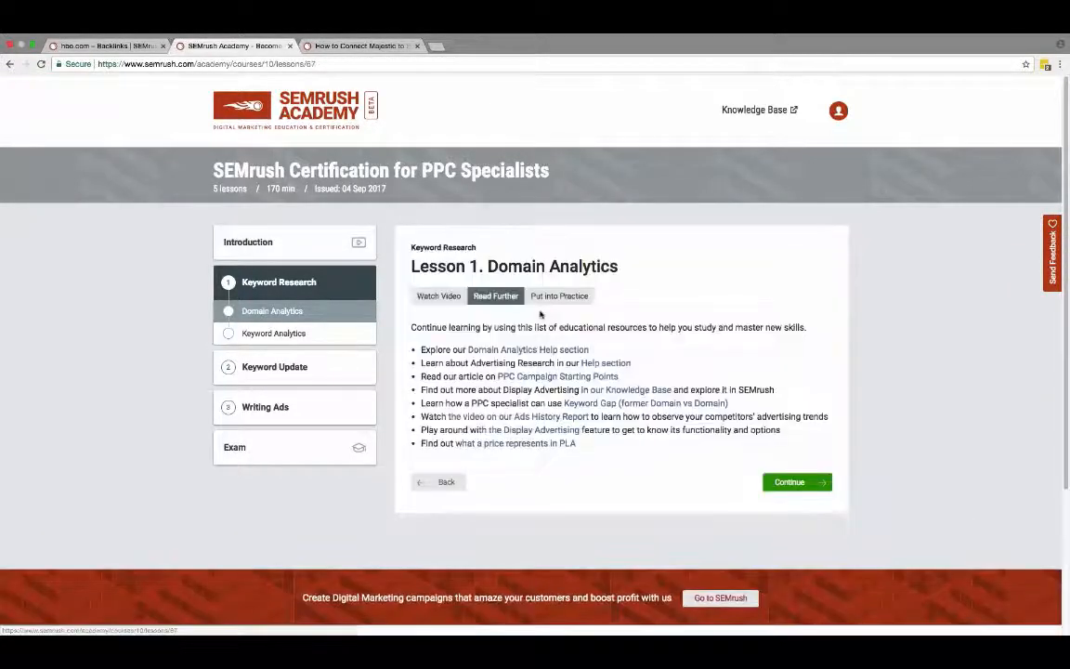
pyautogui.click(559, 297)
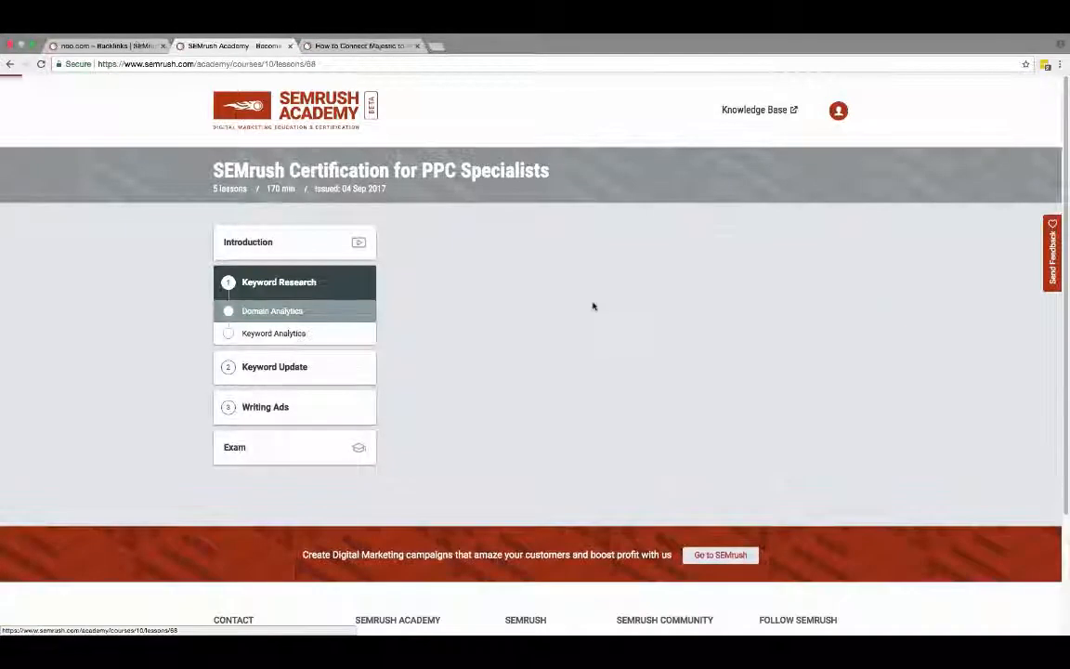
pyautogui.scroll(-5, 592, 305)
pyautogui.scroll(5, 592, 305)
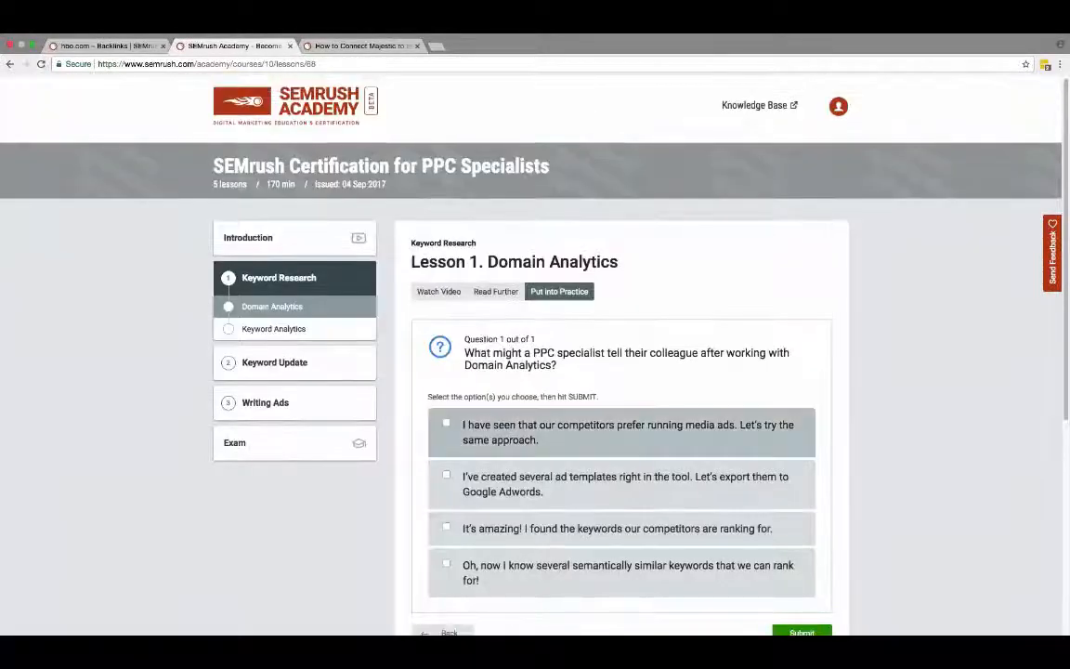
# Play the Domain Analytics lesson video, skim through its sections up to about 6:38, and pause it
pyautogui.click(439, 291)
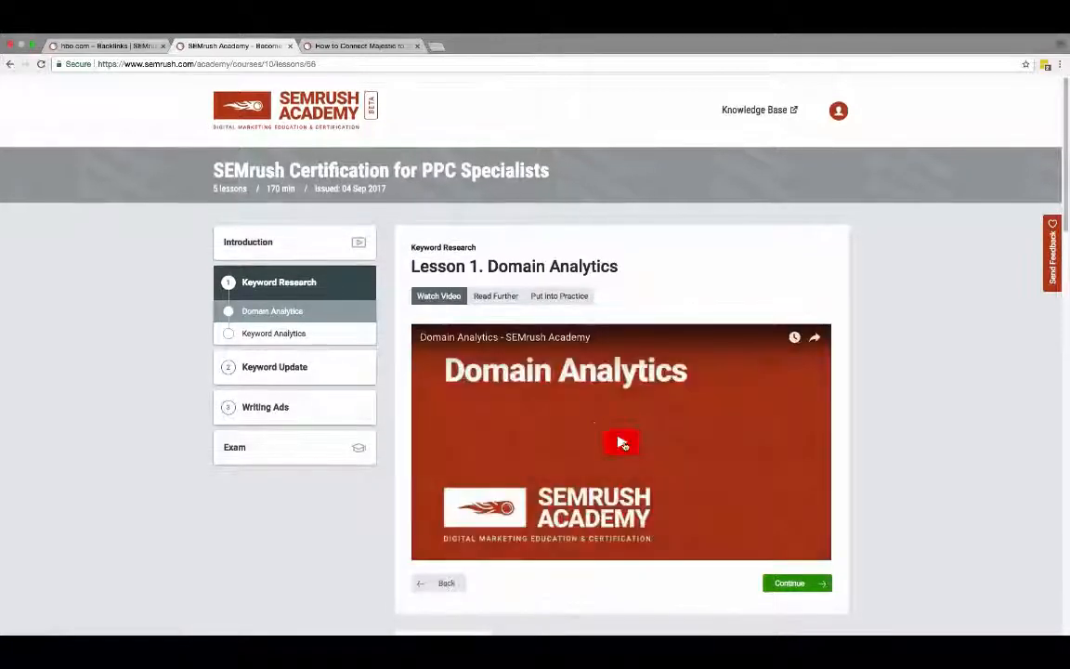
pyautogui.click(621, 442)
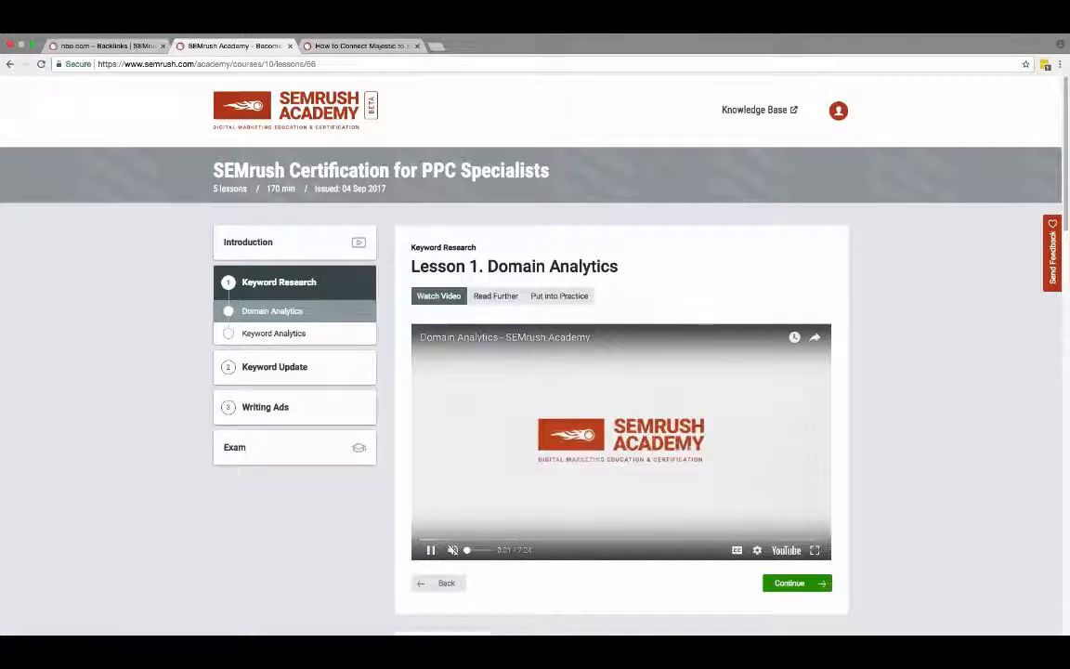
pyautogui.click(434, 539)
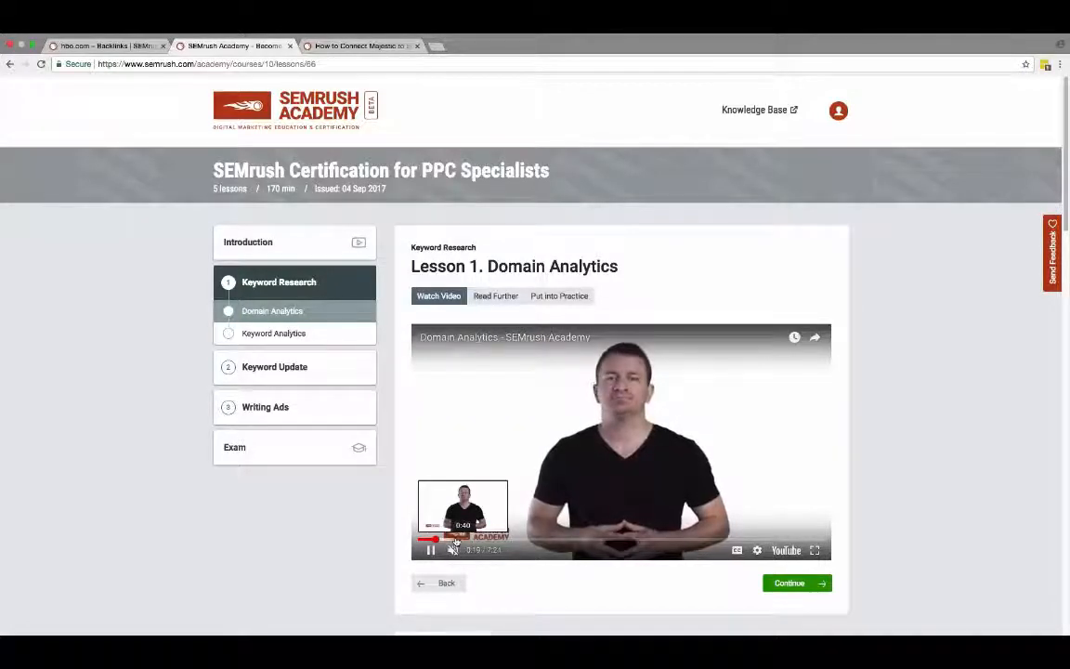
pyautogui.click(533, 540)
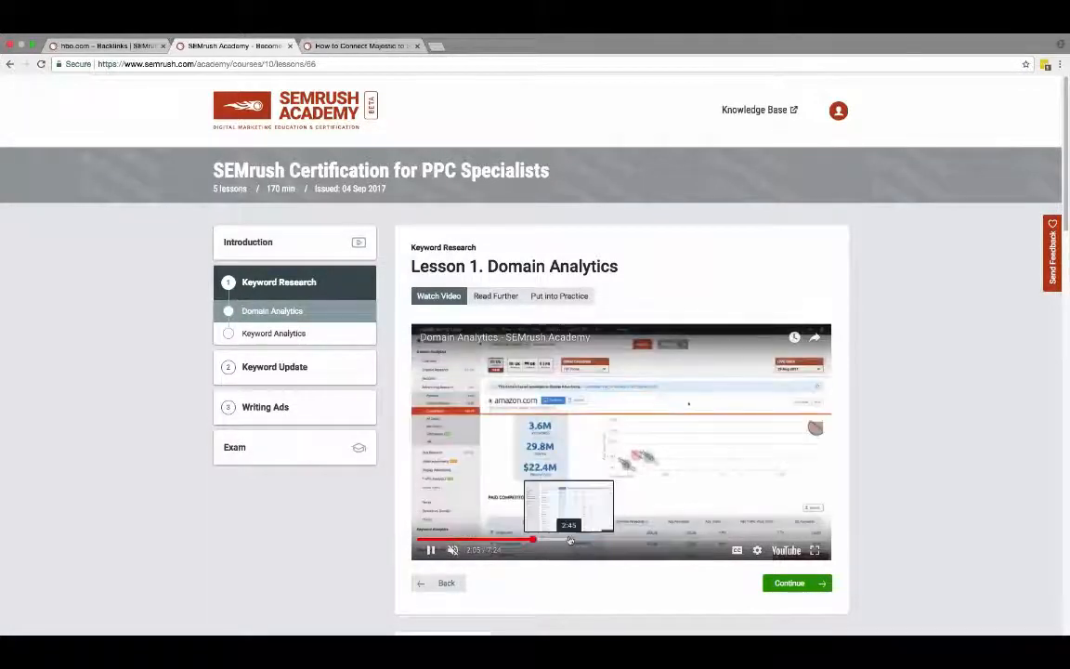
pyautogui.click(570, 539)
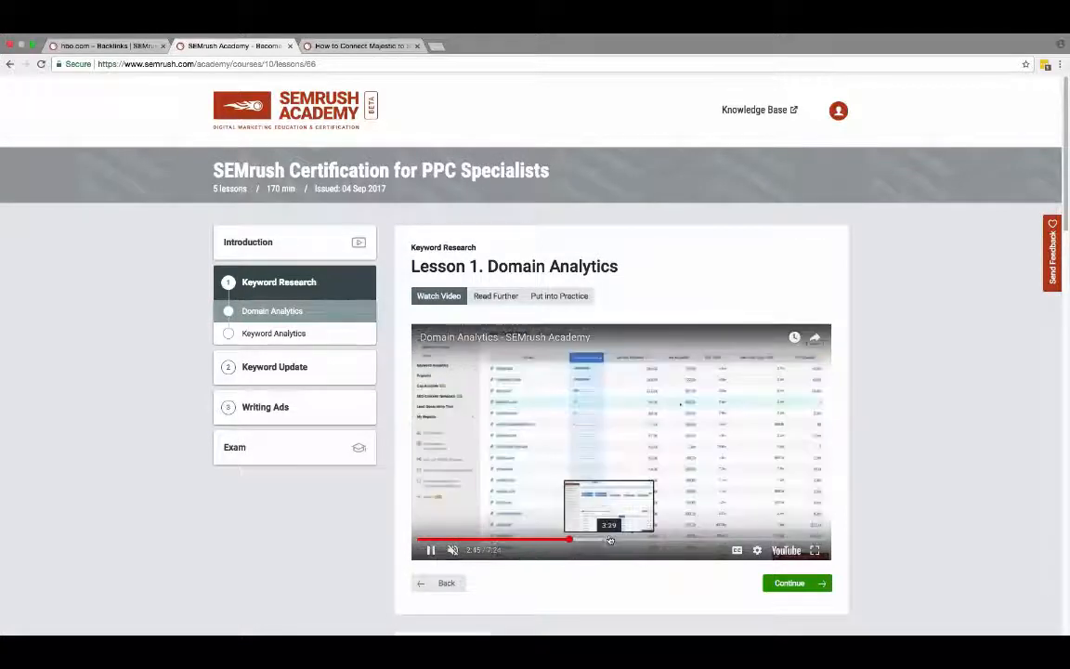
pyautogui.click(610, 540)
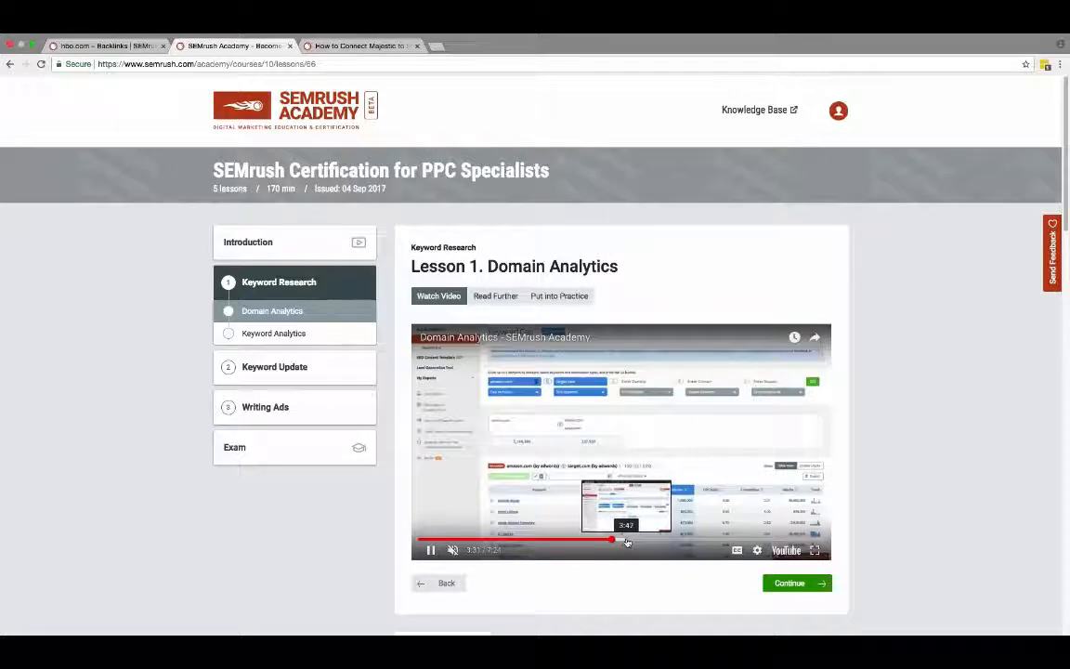
pyautogui.click(629, 539)
pyautogui.click(654, 539)
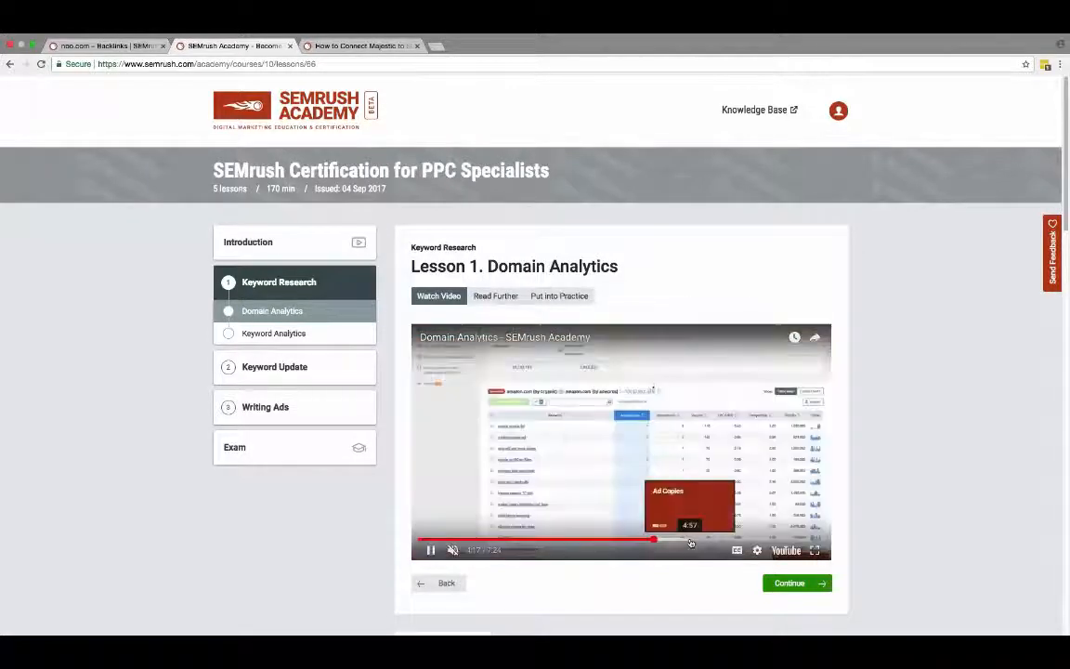
pyautogui.click(690, 539)
pyautogui.click(726, 540)
pyautogui.click(748, 539)
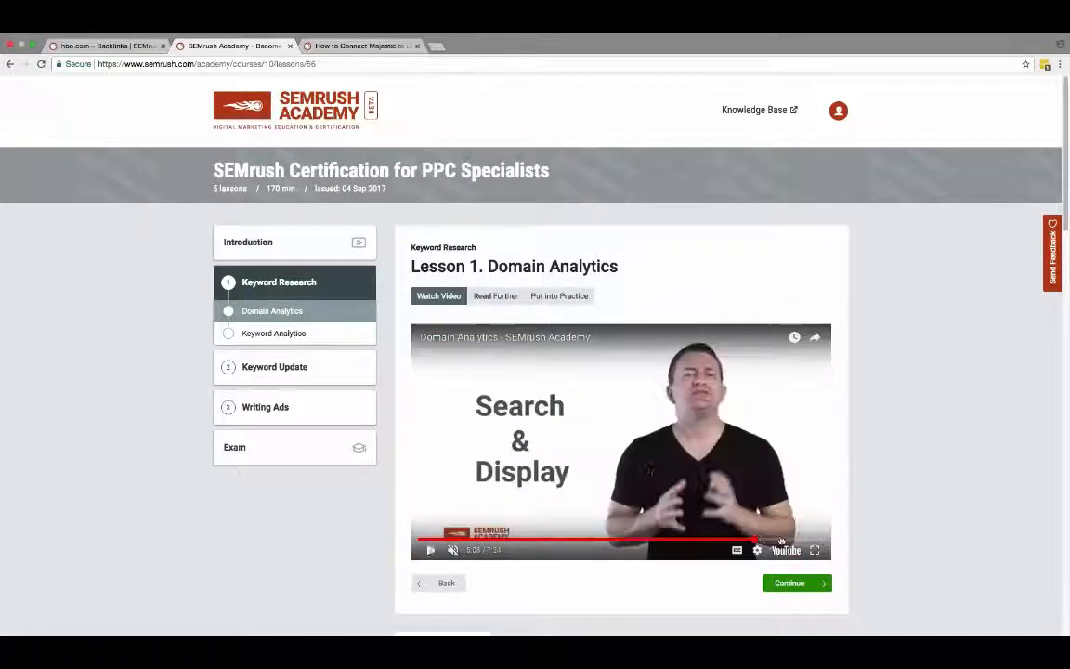
pyautogui.click(781, 540)
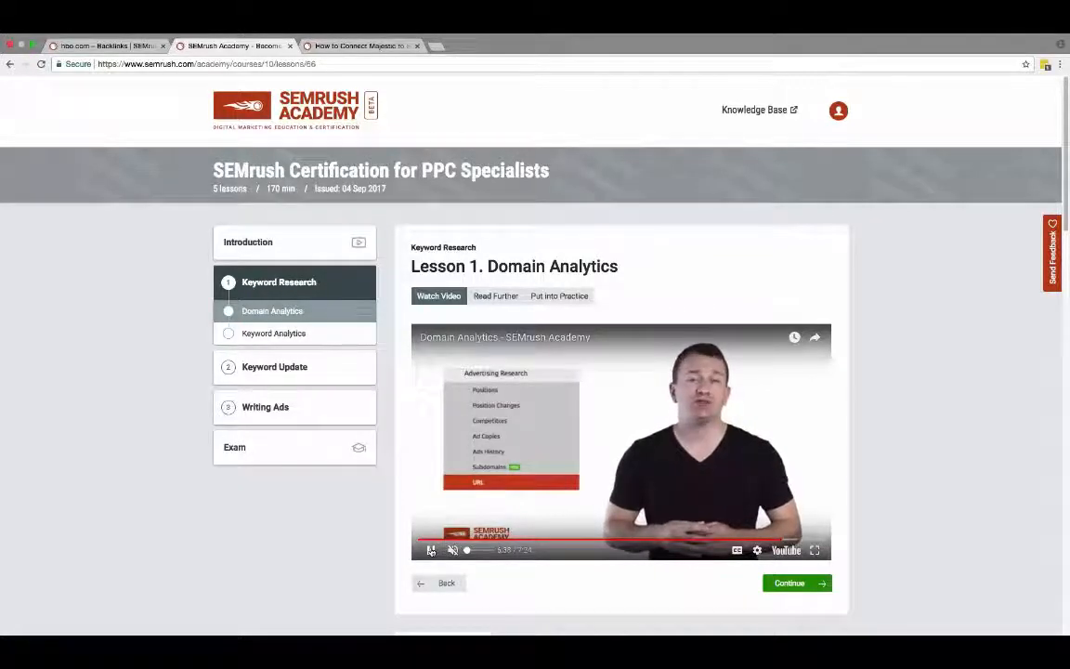
pyautogui.click(431, 550)
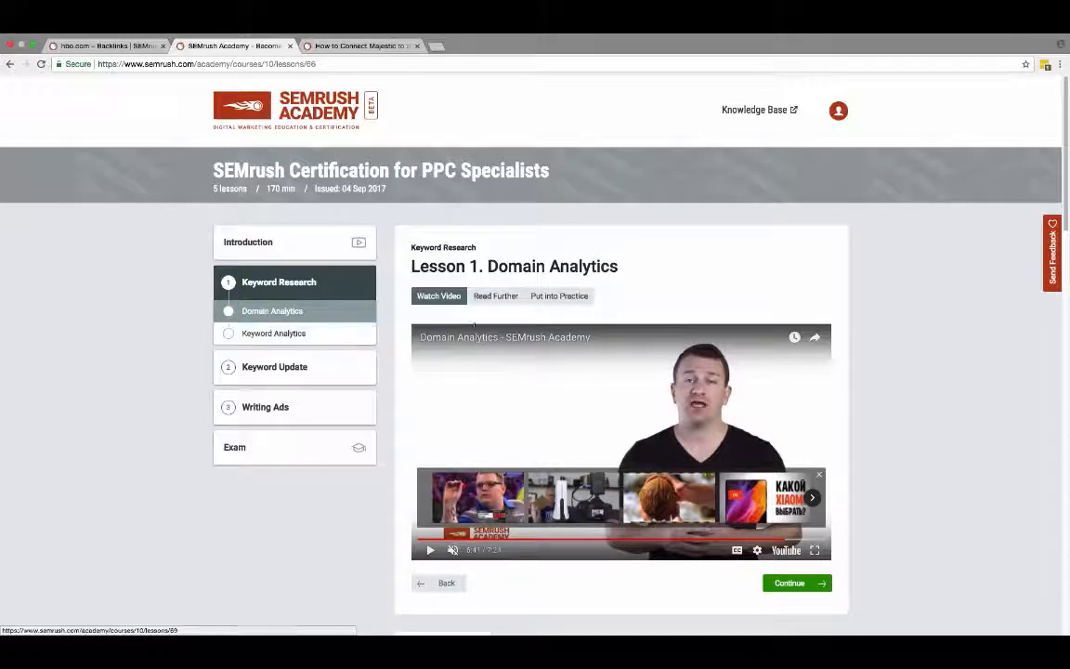
# Review the Domain Analytics lesson's list of further reading resources
pyautogui.click(495, 295)
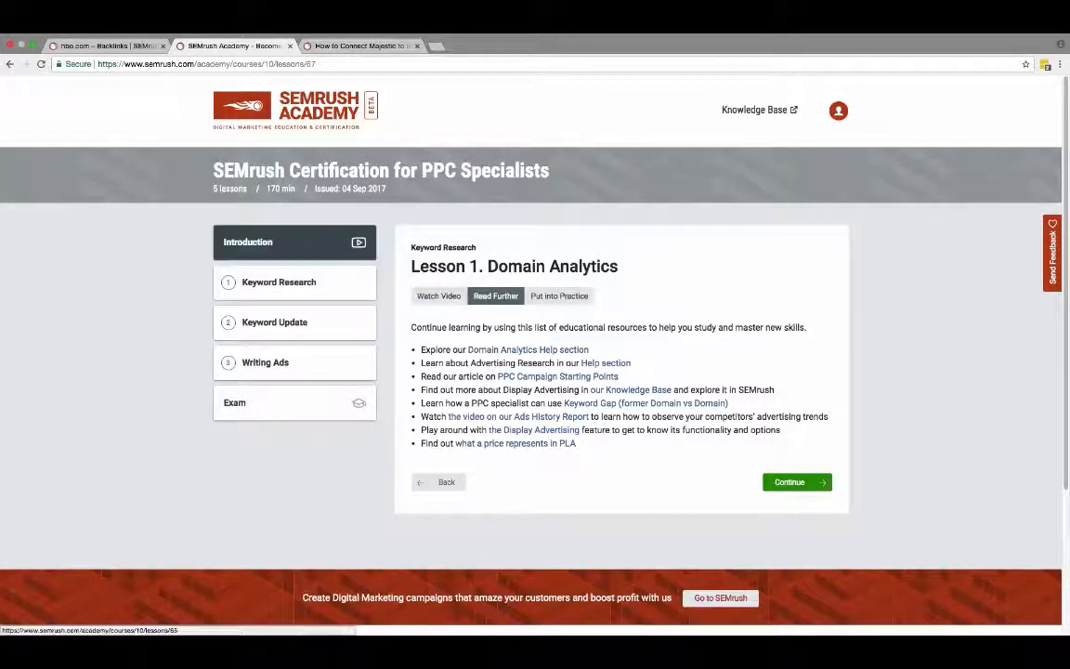
pyautogui.scroll(-1, 188, 337)
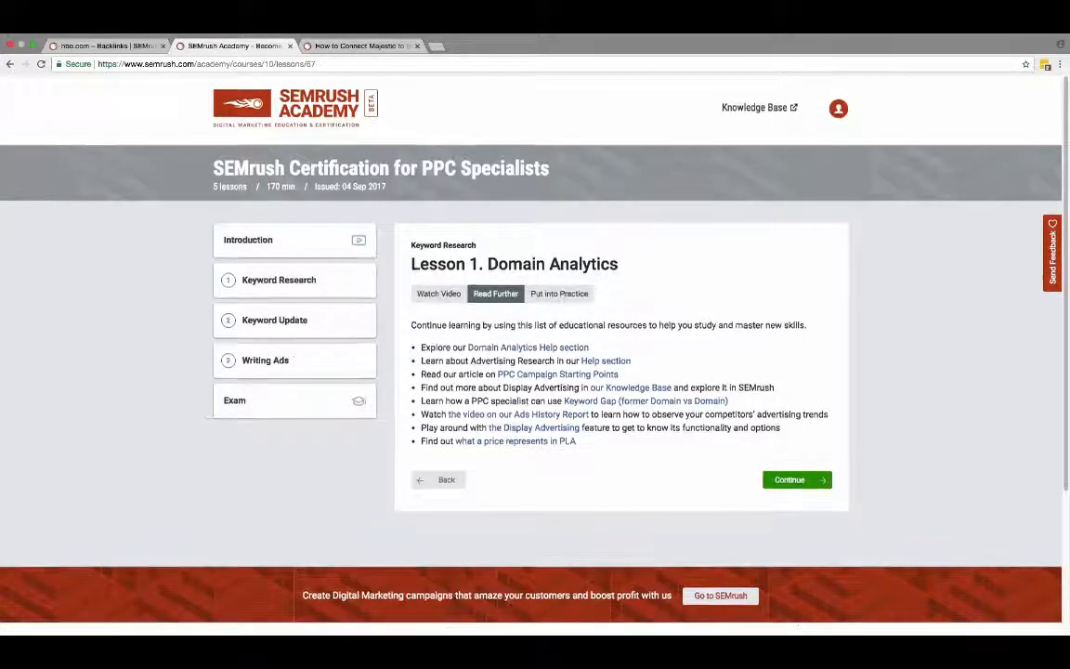
pyautogui.scroll(1, 189, 354)
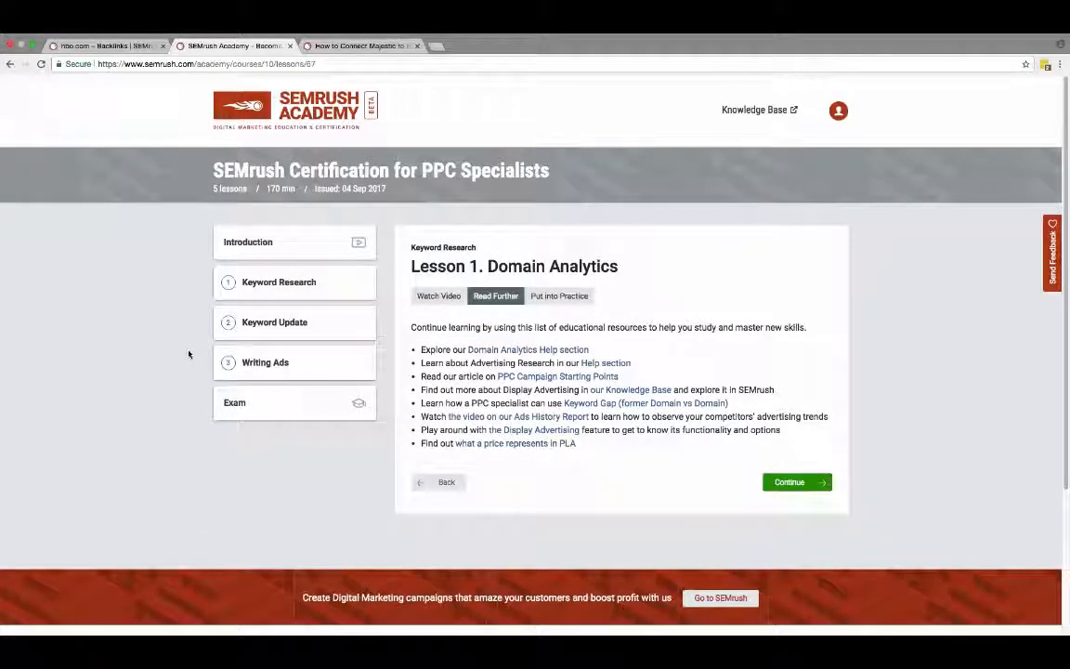
pyautogui.scroll(-2, 171, 289)
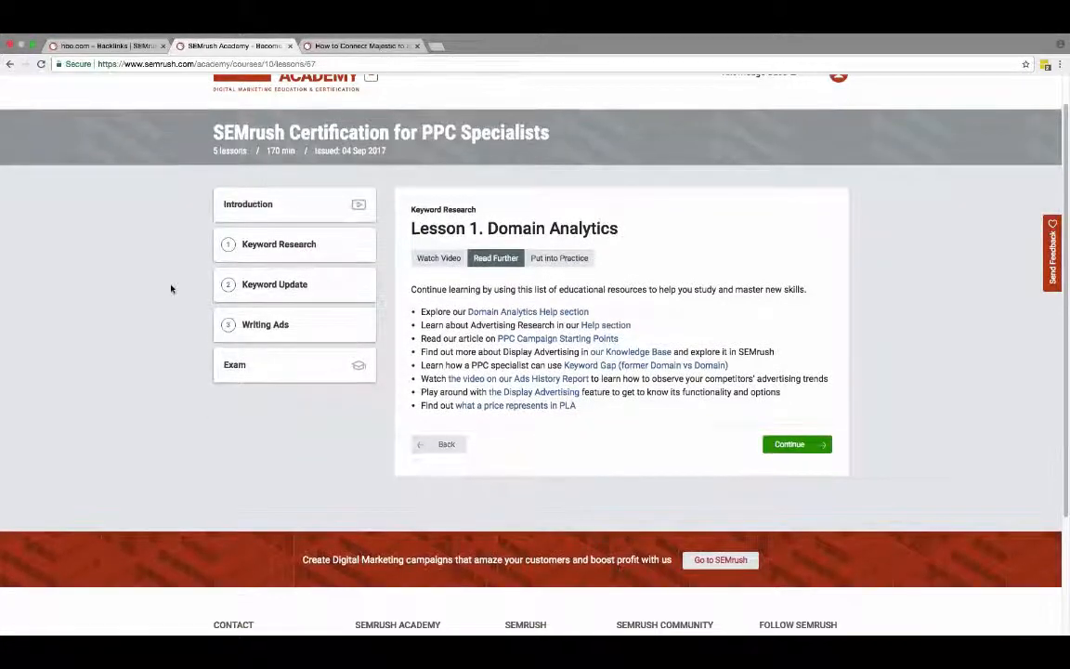
pyautogui.scroll(2, 91, 79)
# Leave the PPC Specialists course and go back past the Academy exam list to the decathlon project dashboard
pyautogui.click(12, 64)
pyautogui.click(12, 65)
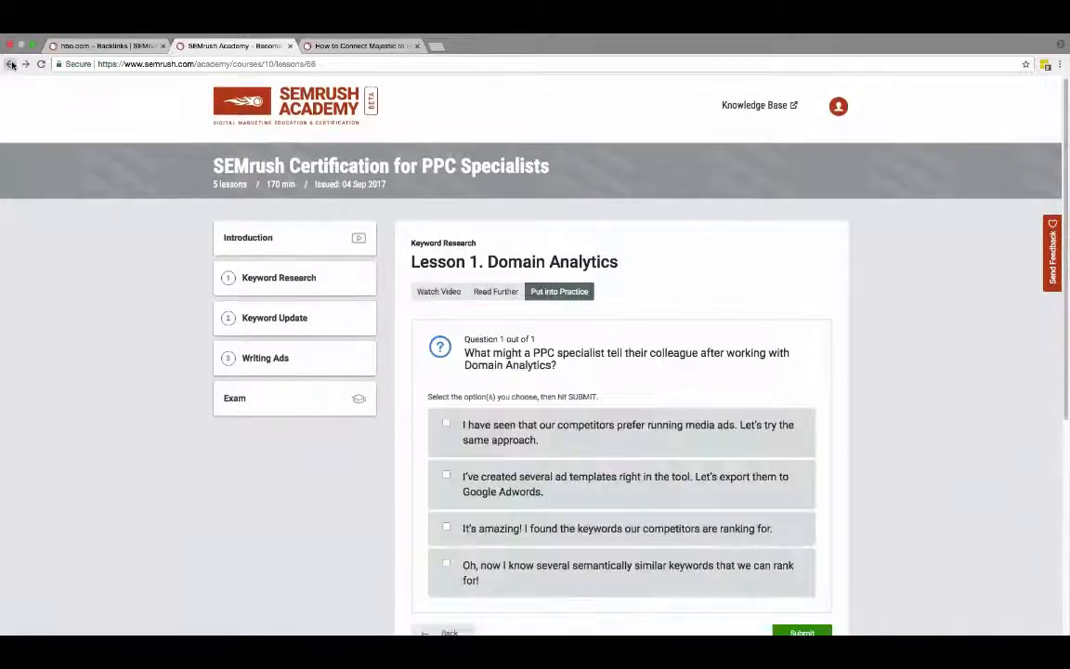
pyautogui.click(12, 65)
pyautogui.click(11, 64)
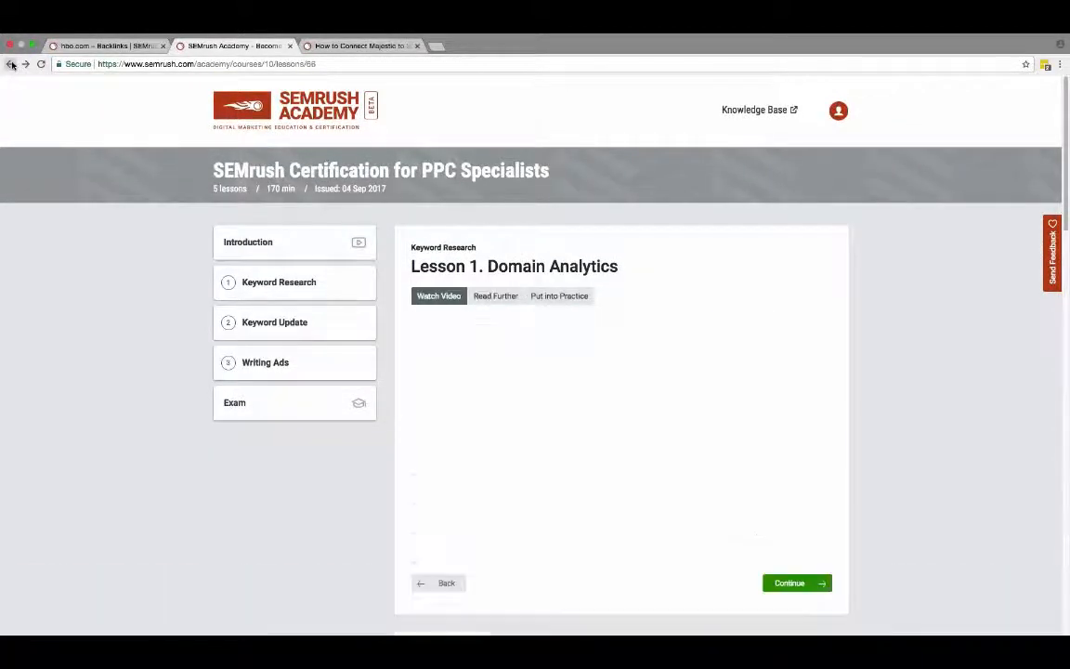
pyautogui.click(11, 64)
pyautogui.click(11, 64)
pyautogui.click(11, 64)
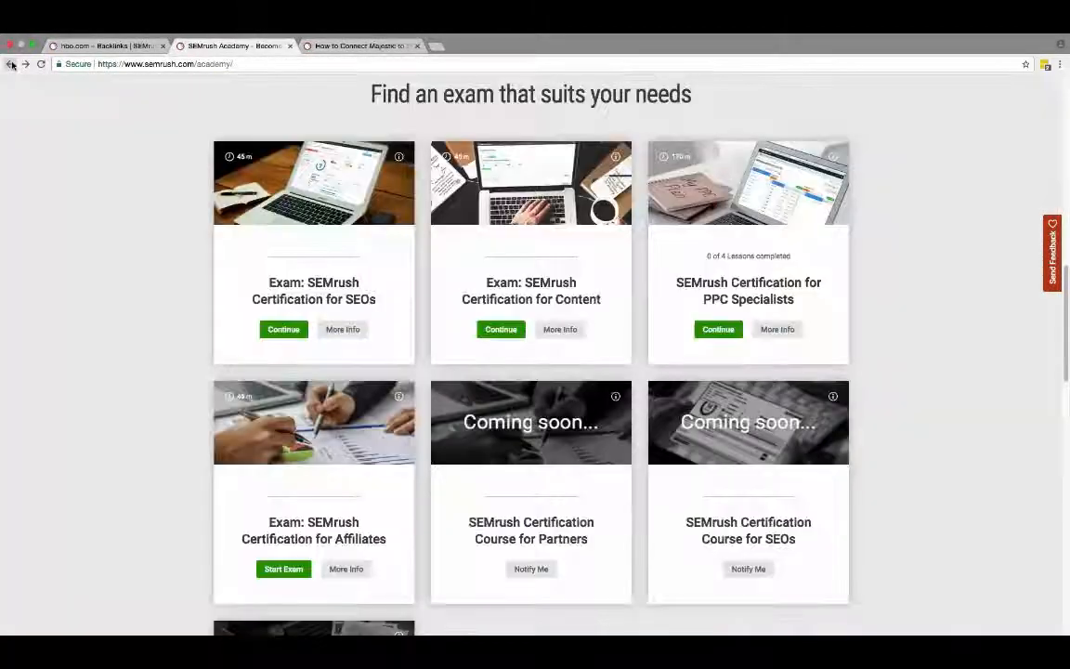
pyautogui.click(11, 64)
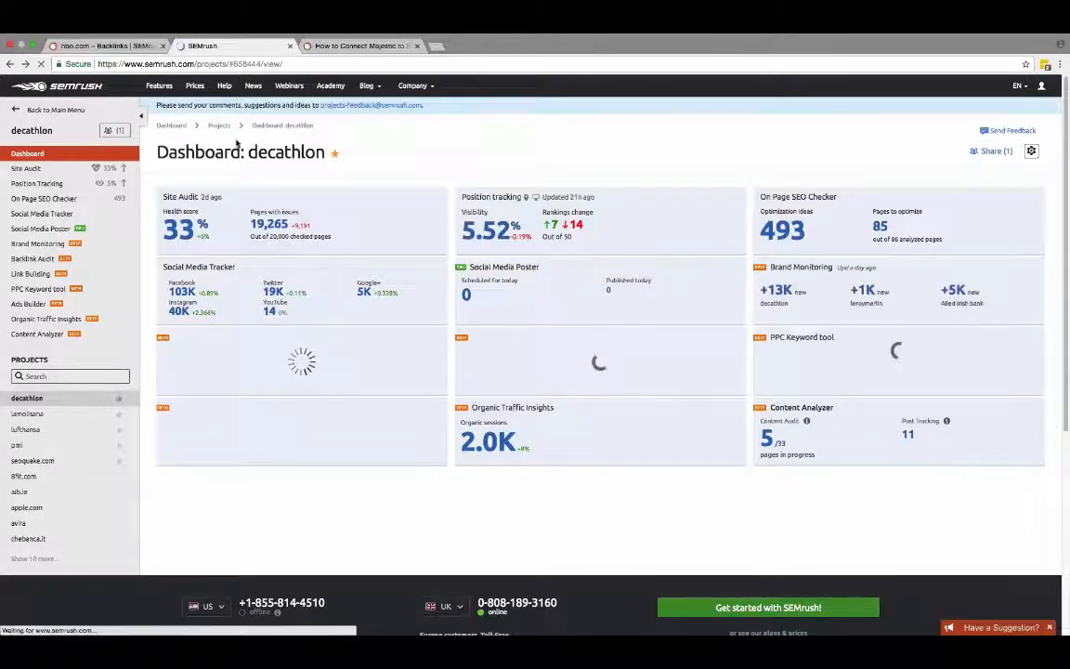
# Open the Domain Analytics Backlinks checker in a separate browser tab and load the report for the last checked domain, hbo.com
pyautogui.click(18, 110)
pyautogui.click(19, 110)
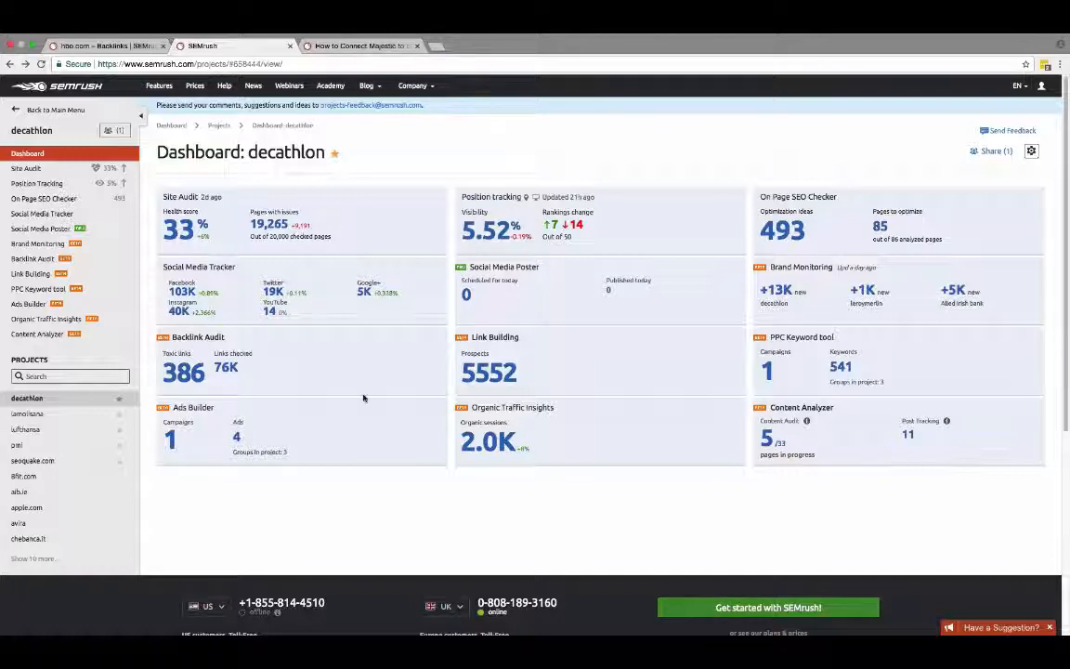
pyautogui.click(51, 109)
pyautogui.click(76, 133)
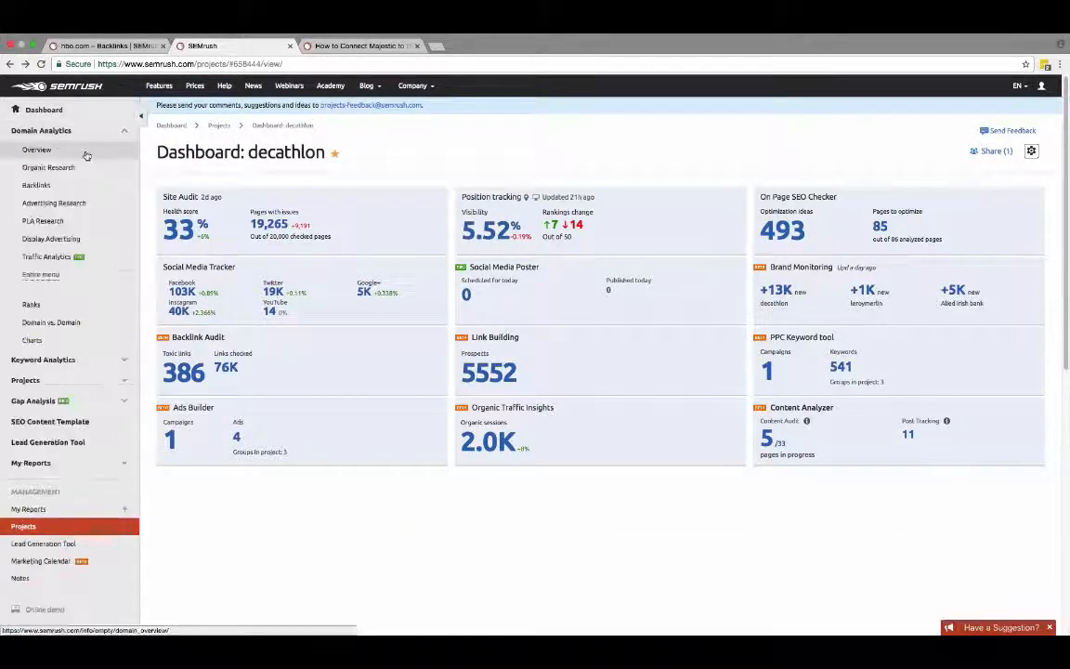
pyautogui.rightClick(72, 186)
pyautogui.click(76, 190)
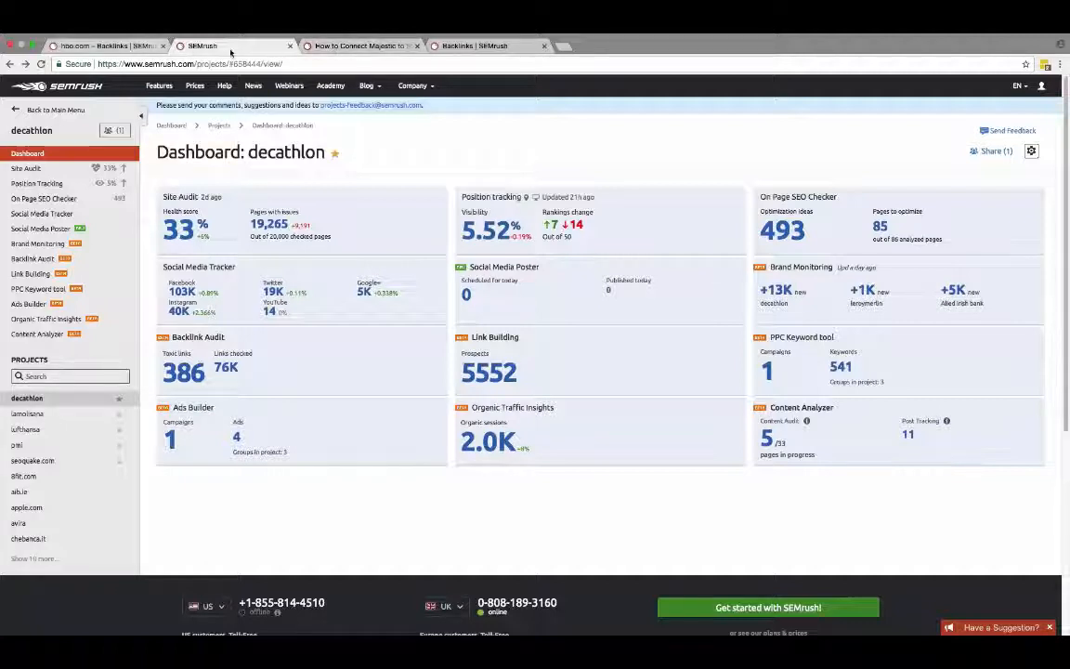
pyautogui.click(468, 46)
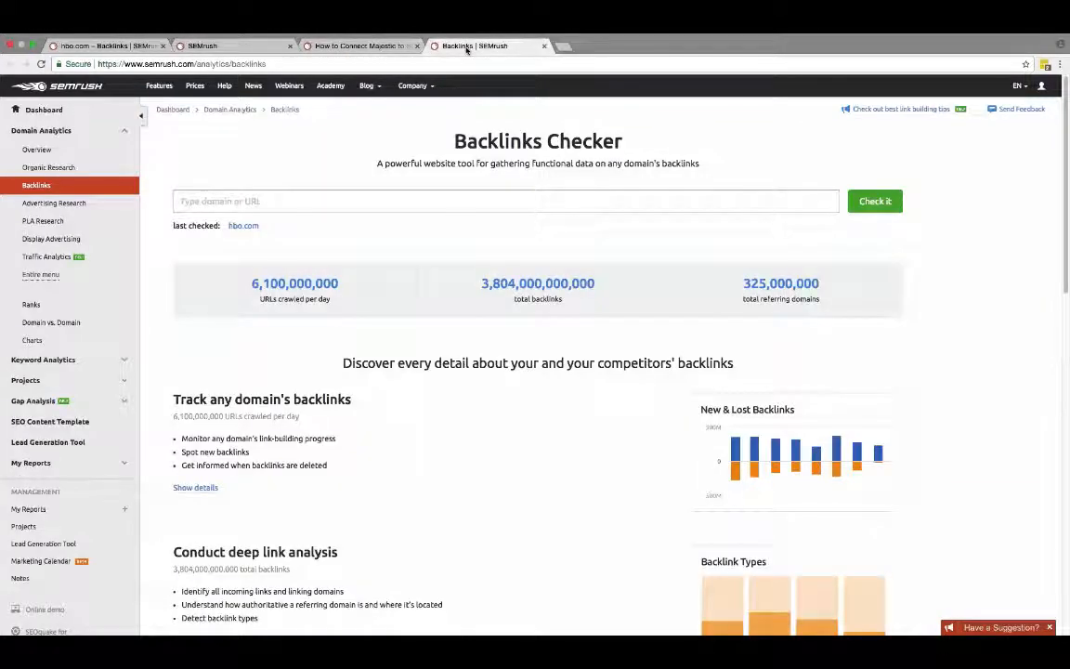
pyautogui.click(243, 225)
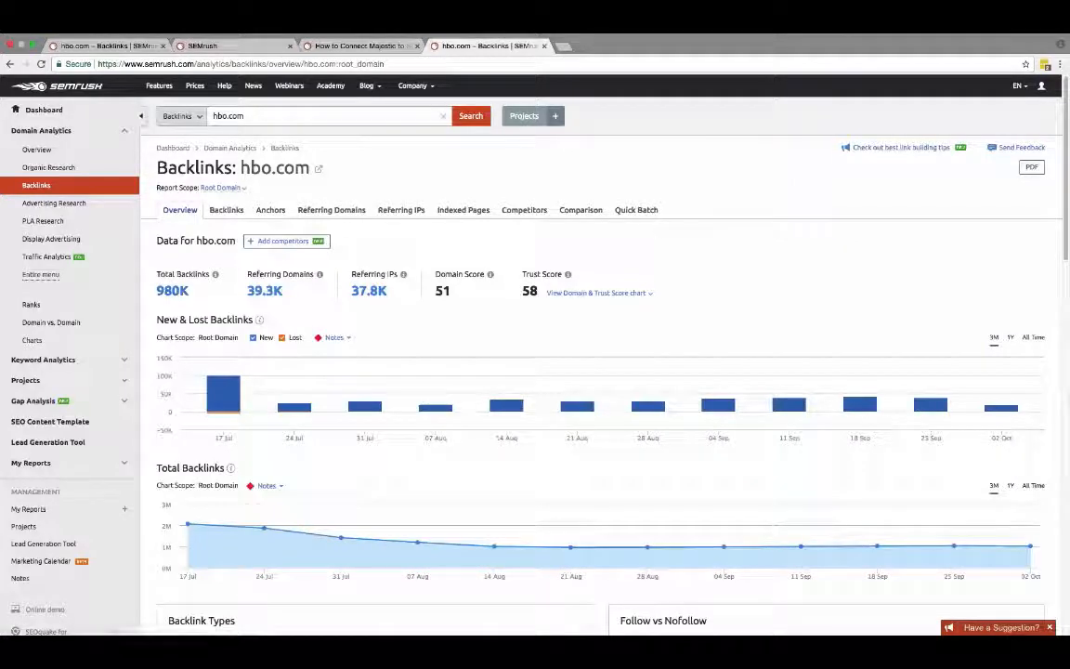
# Open decathlon's Backlink Audit overview, compare it with the hbo.com Backlinks report, and highlight the word "Backlinks" in that report's title
pyautogui.click(227, 47)
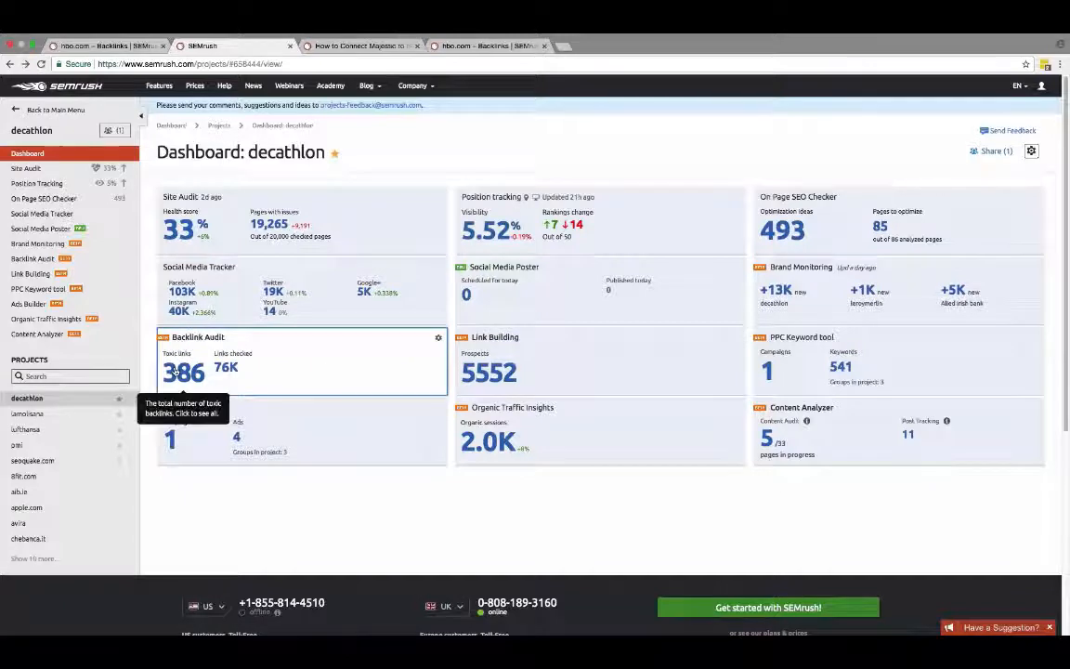
pyautogui.click(191, 348)
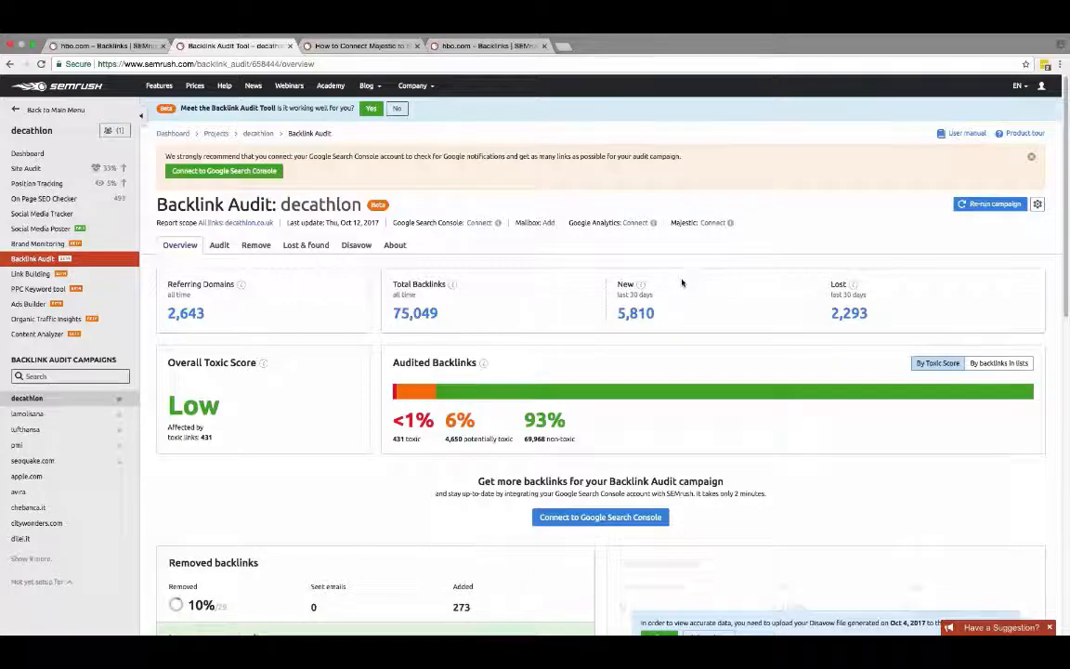
pyautogui.click(484, 46)
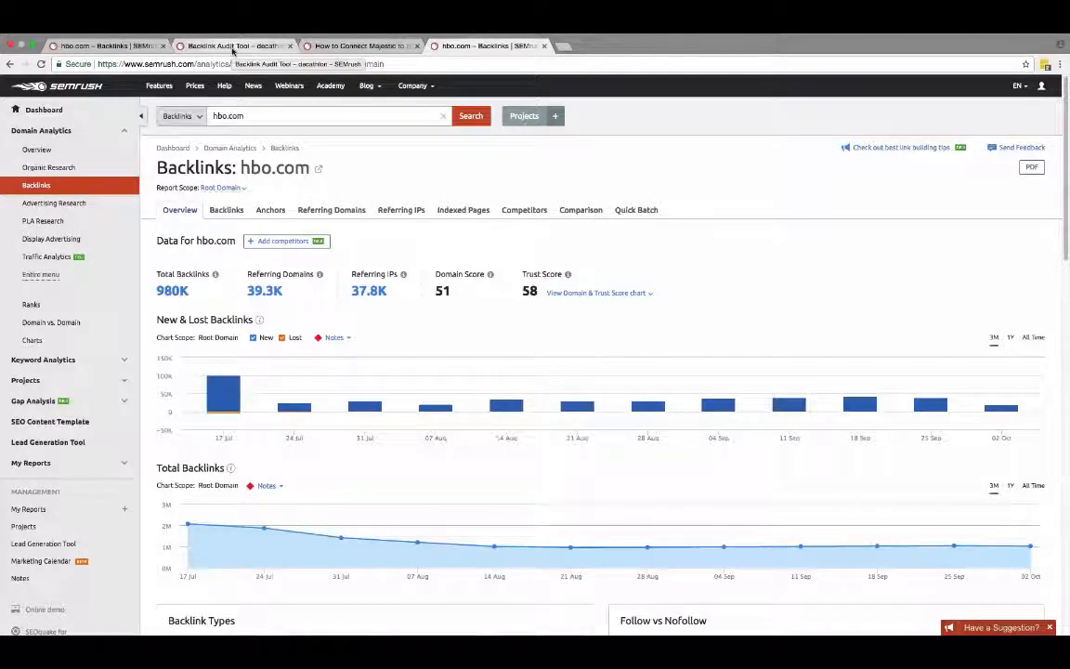
pyautogui.click(231, 48)
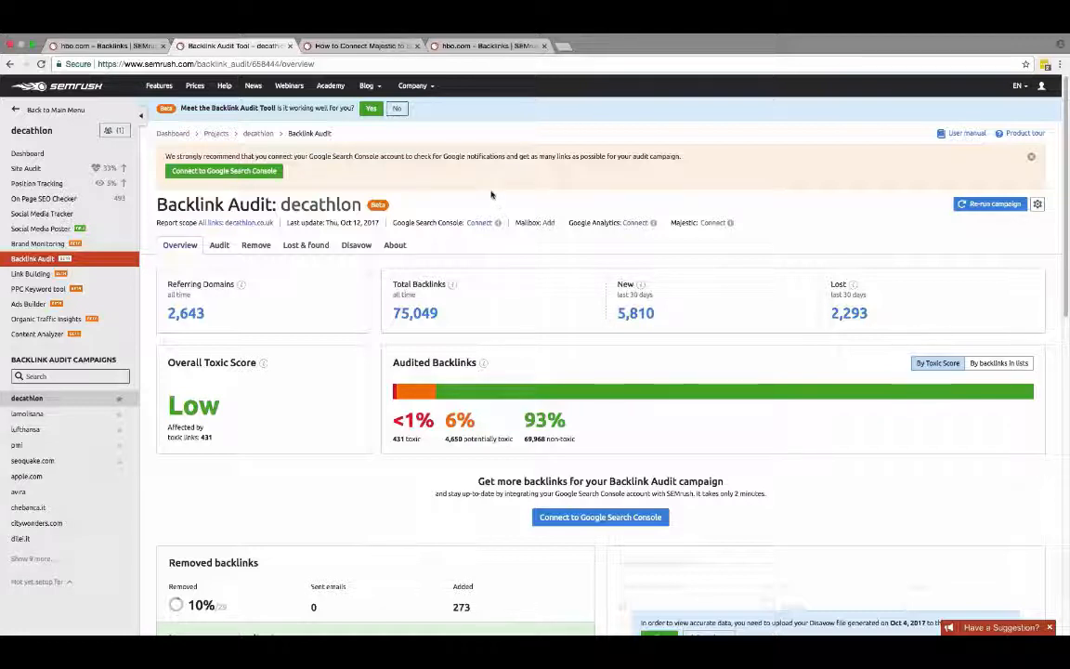
pyautogui.click(476, 49)
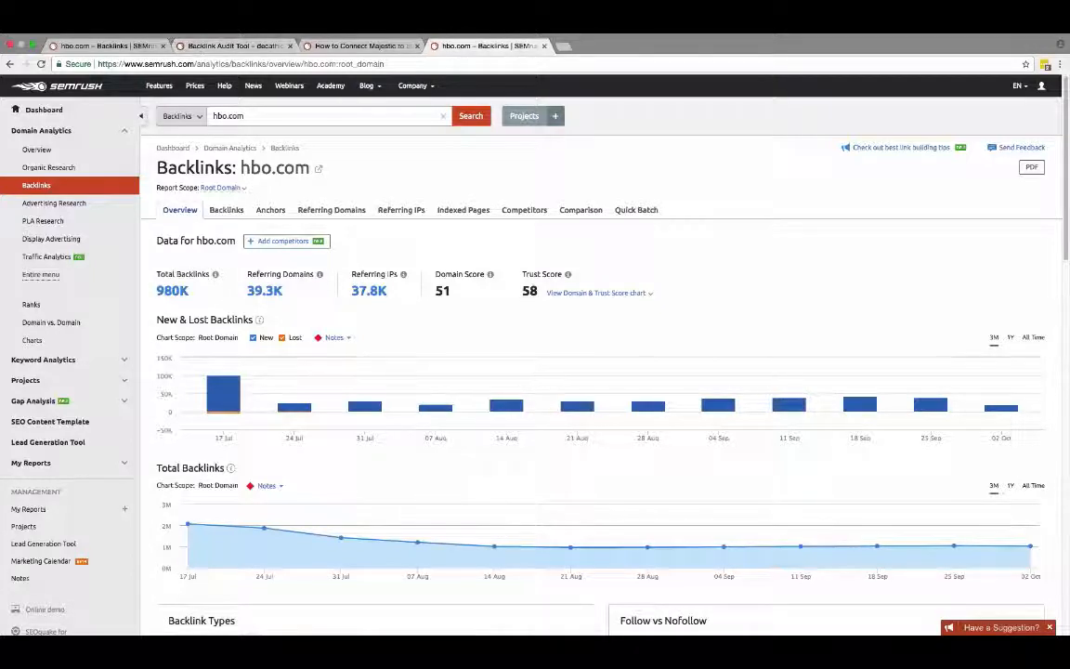
pyautogui.click(279, 46)
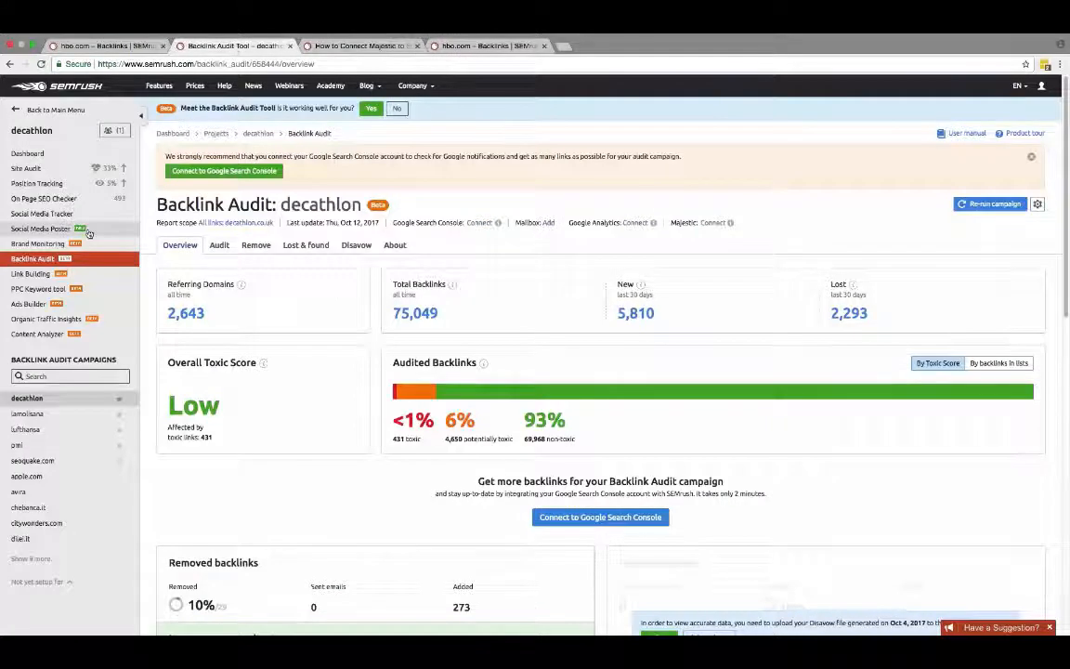
pyautogui.click(469, 51)
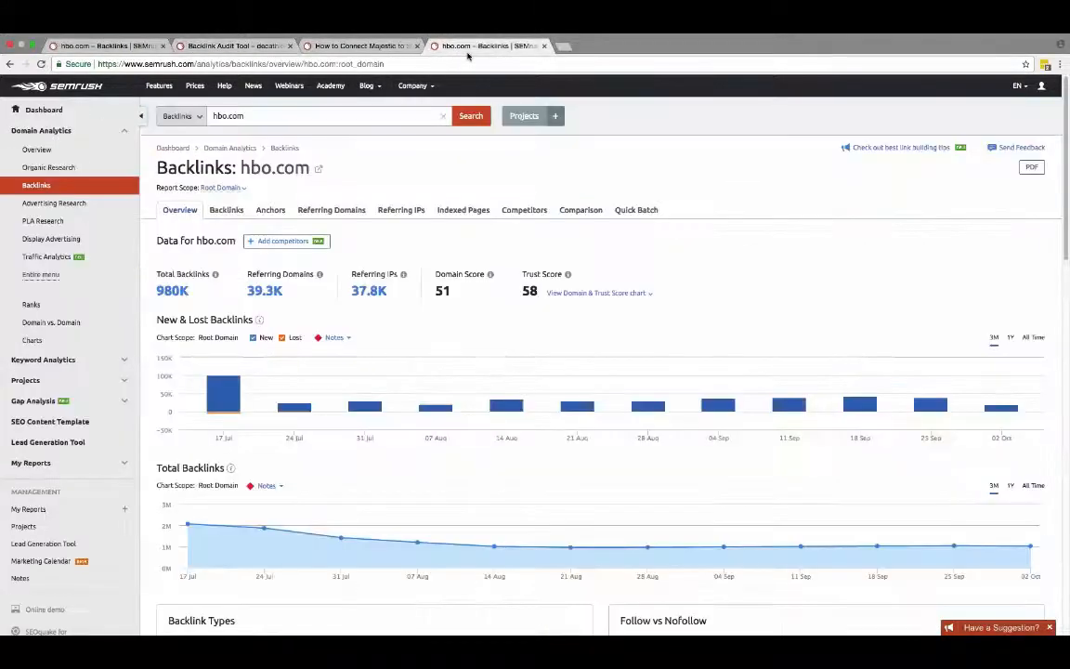
pyautogui.doubleClick(195, 168)
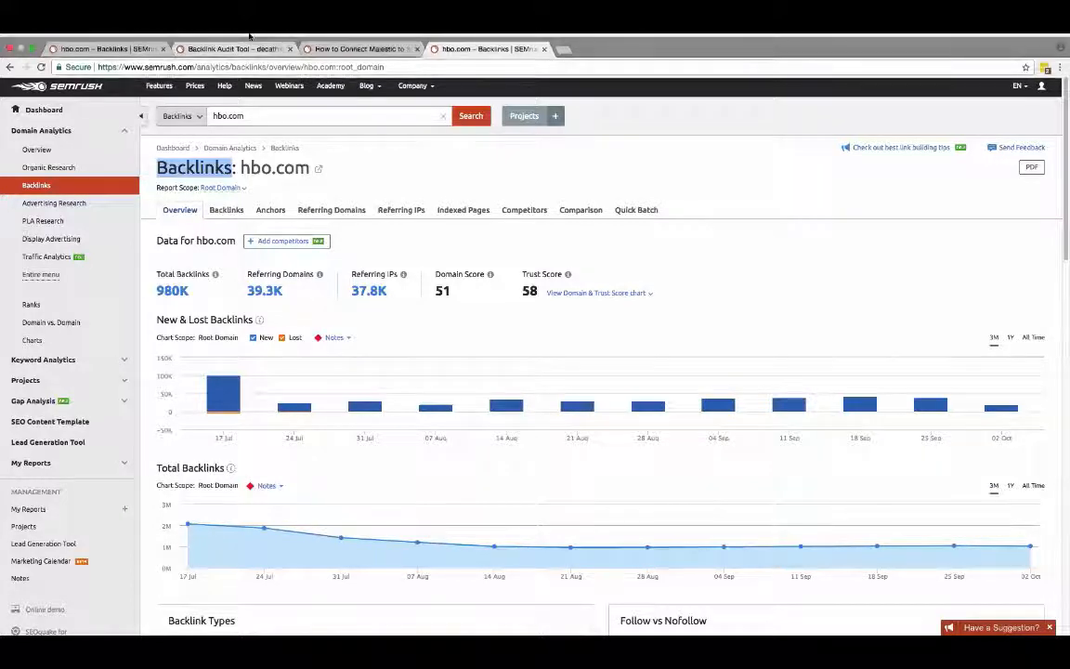
# Collapse the Domain Analytics section, open the decathlon project dashboard, and open the Facebook audience report in Social Media Tracker
pyautogui.click(124, 130)
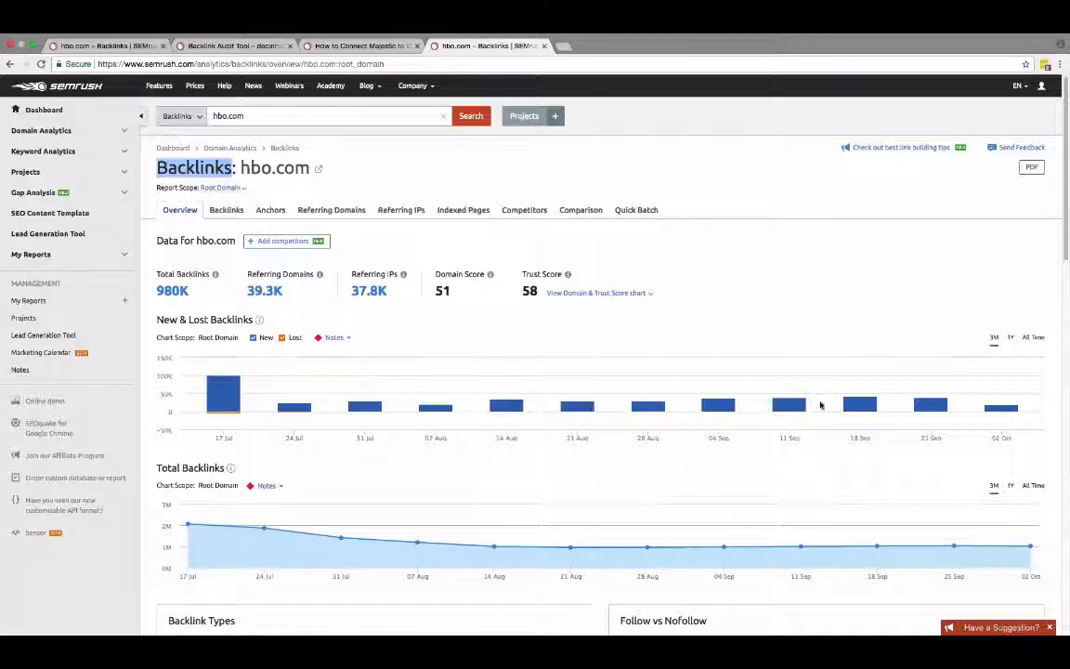
pyautogui.click(365, 175)
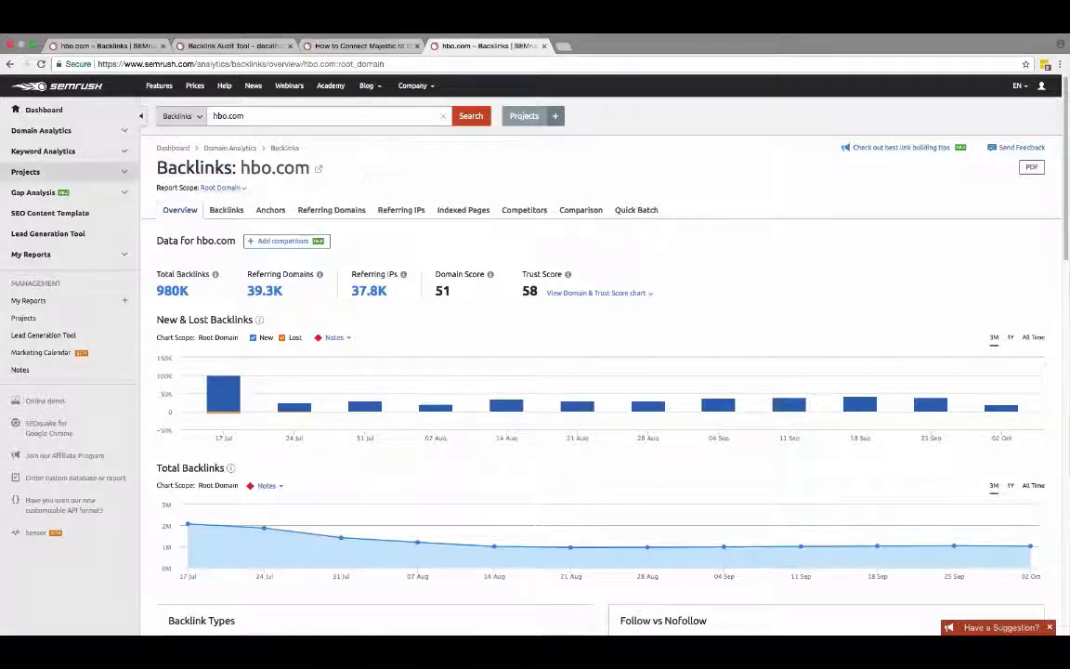
pyautogui.click(37, 172)
pyautogui.click(55, 233)
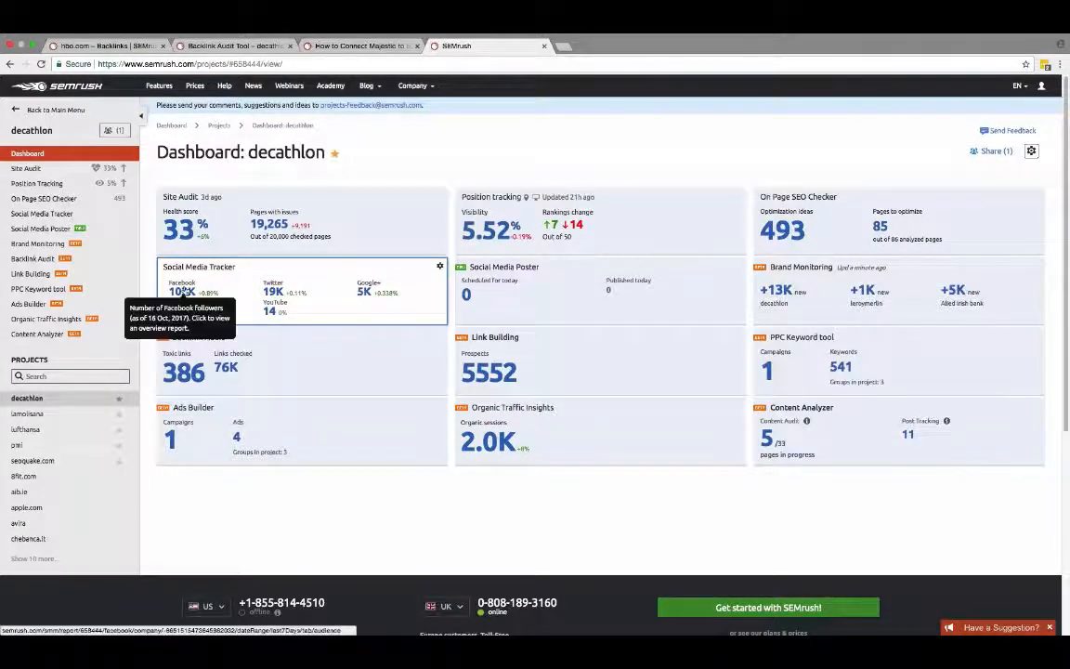
pyautogui.click(179, 290)
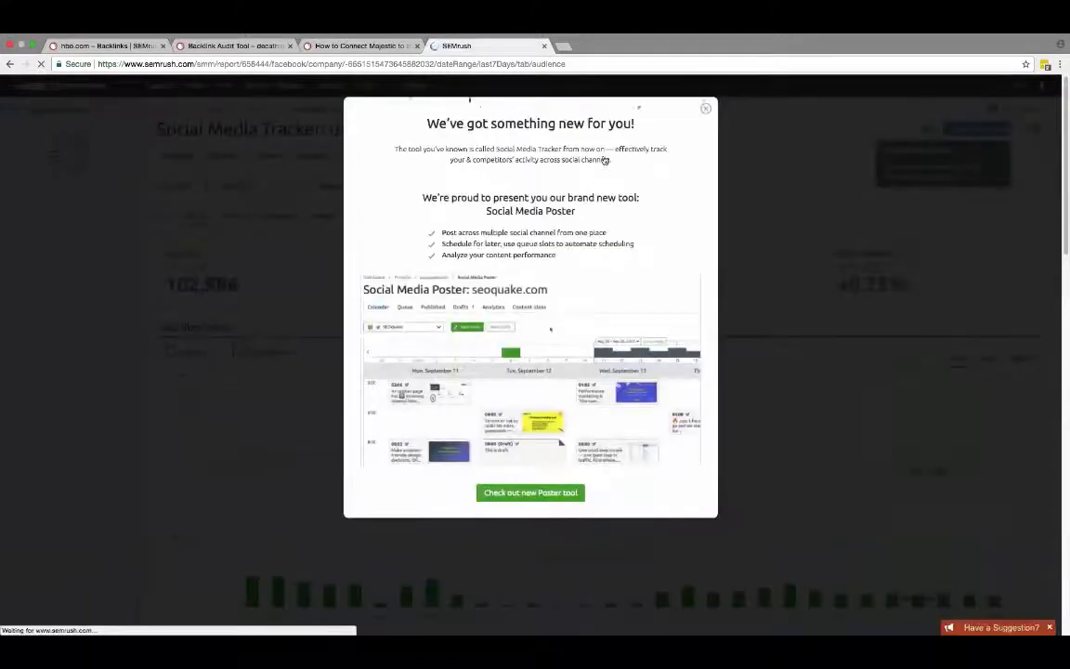
# Dismiss the Poster tool announcement and examine decathlon's Facebook audience report: page likes trend, fan countries with that heading highlighted, and competitor comparison
pyautogui.click(705, 109)
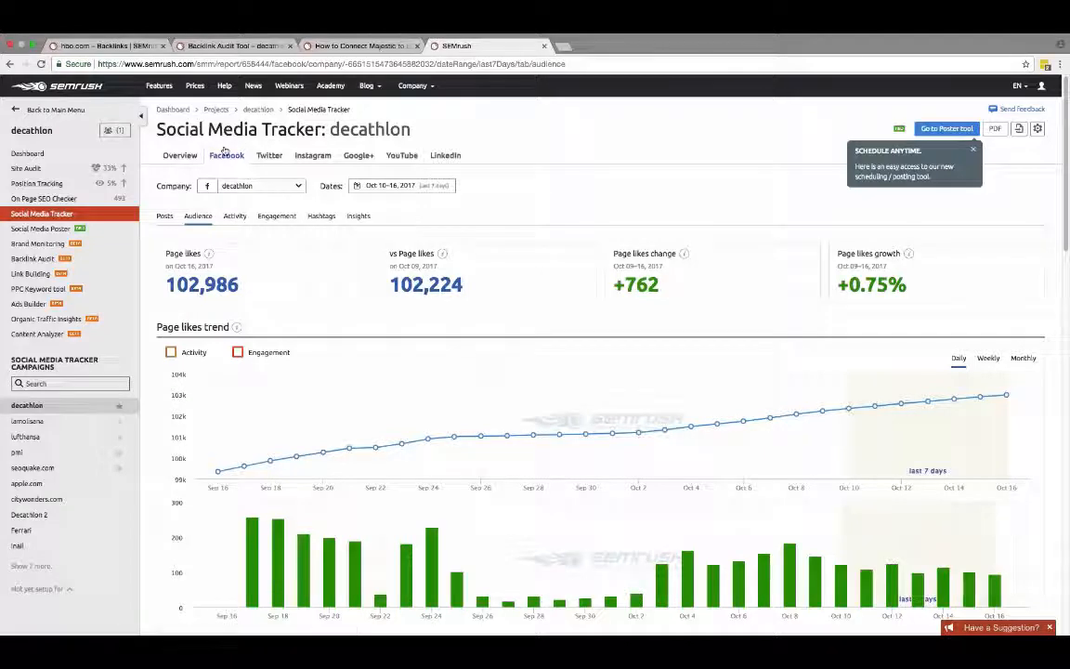
pyautogui.scroll(-5, 410, 249)
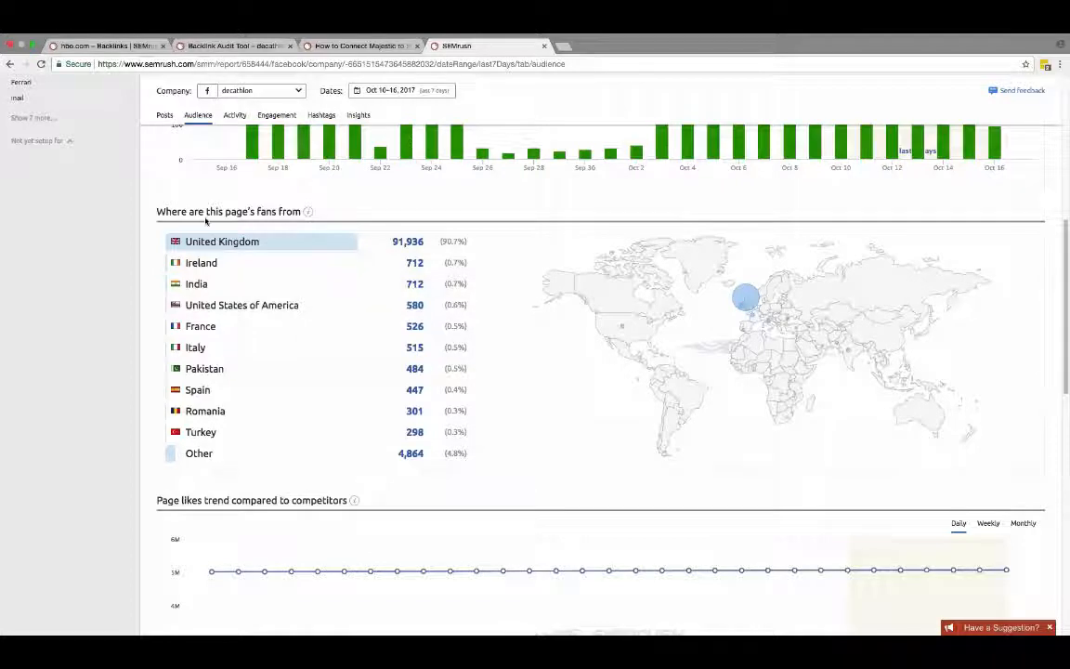
pyautogui.moveTo(151, 206); pyautogui.dragTo(300, 211)
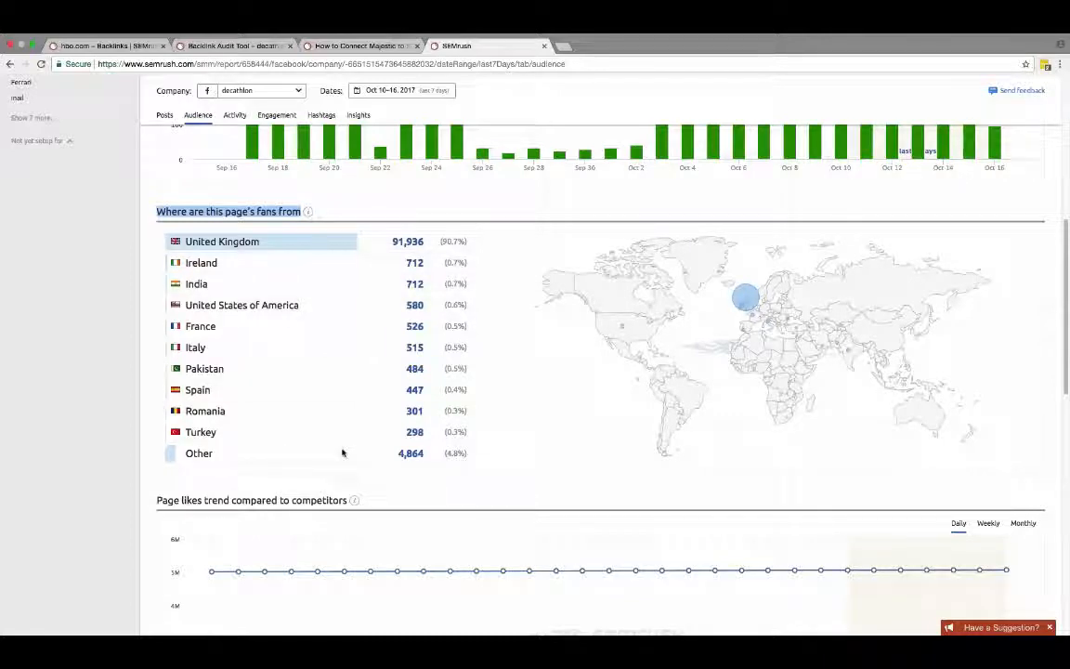
pyautogui.scroll(1, 342, 453)
pyautogui.scroll(-4, 341, 451)
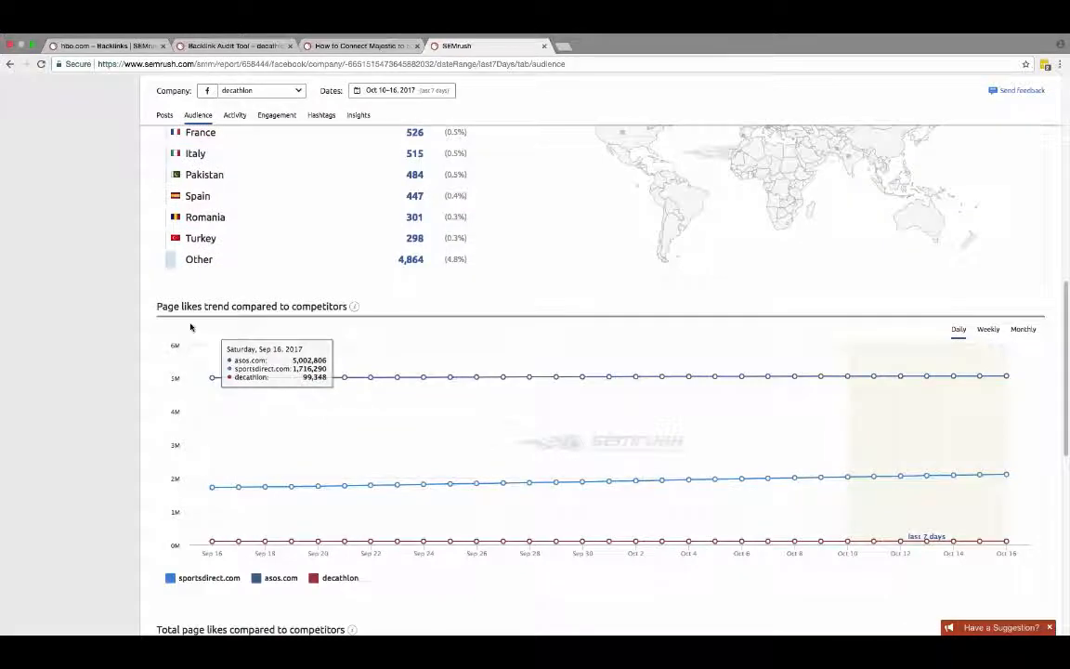
pyautogui.scroll(-1, 258, 394)
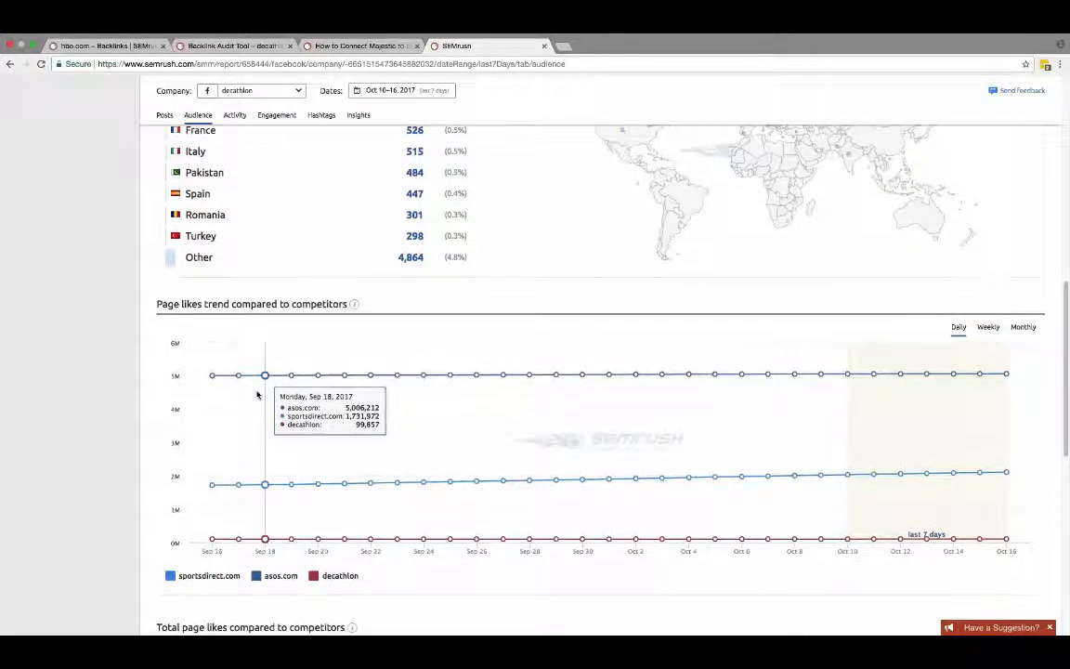
pyautogui.scroll(10, 257, 394)
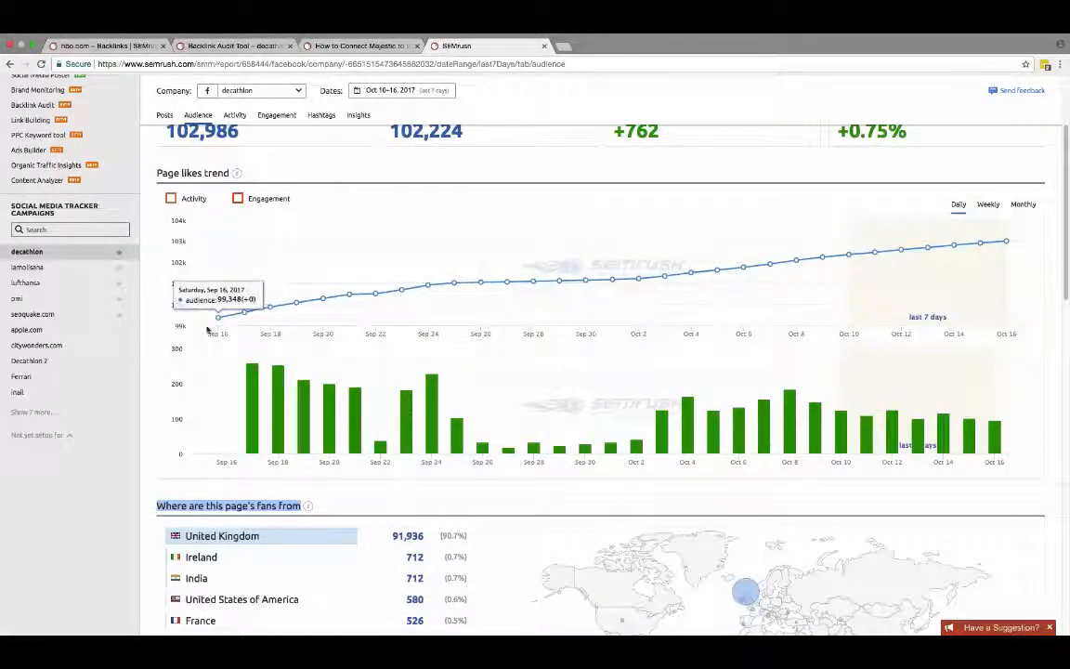
pyautogui.scroll(-1, 368, 328)
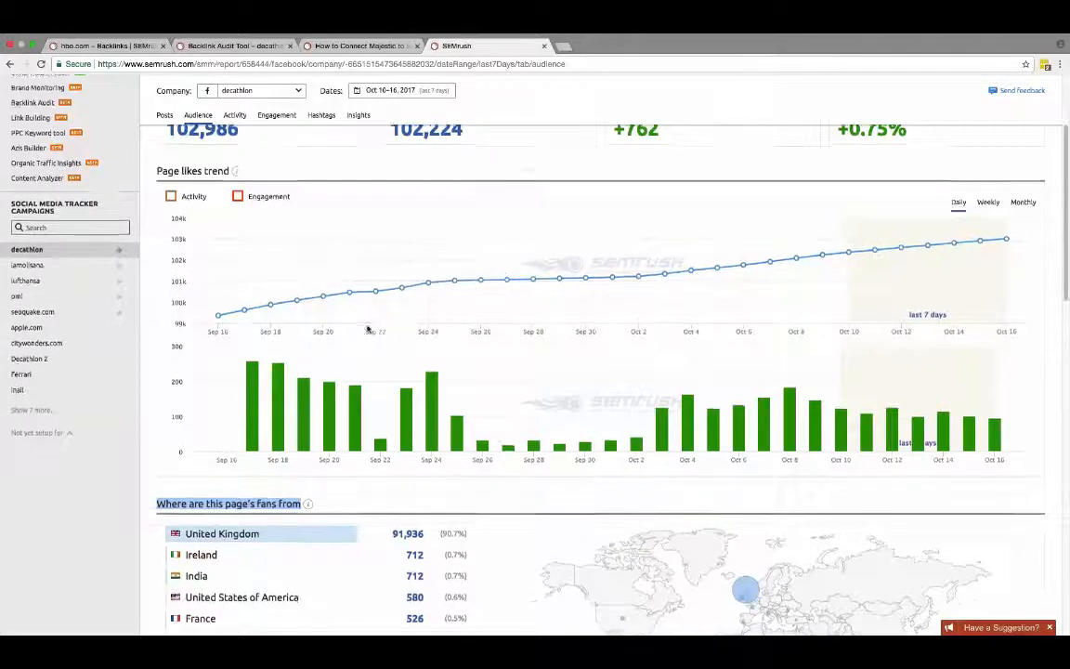
pyautogui.scroll(-4, 368, 328)
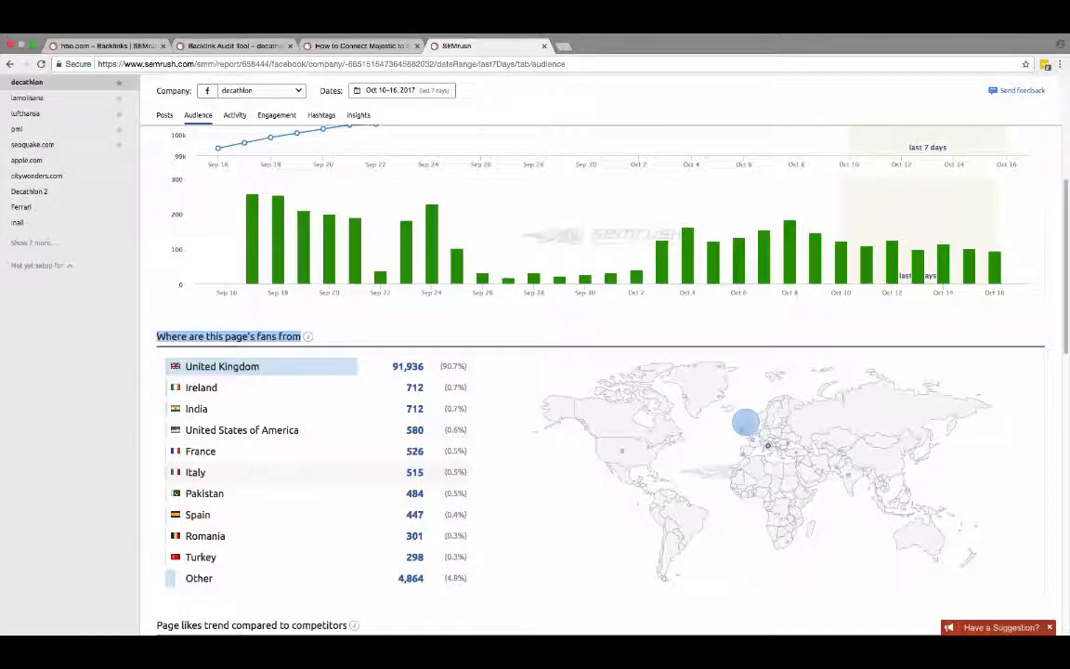
pyautogui.scroll(-1, 239, 437)
pyautogui.scroll(5, 239, 437)
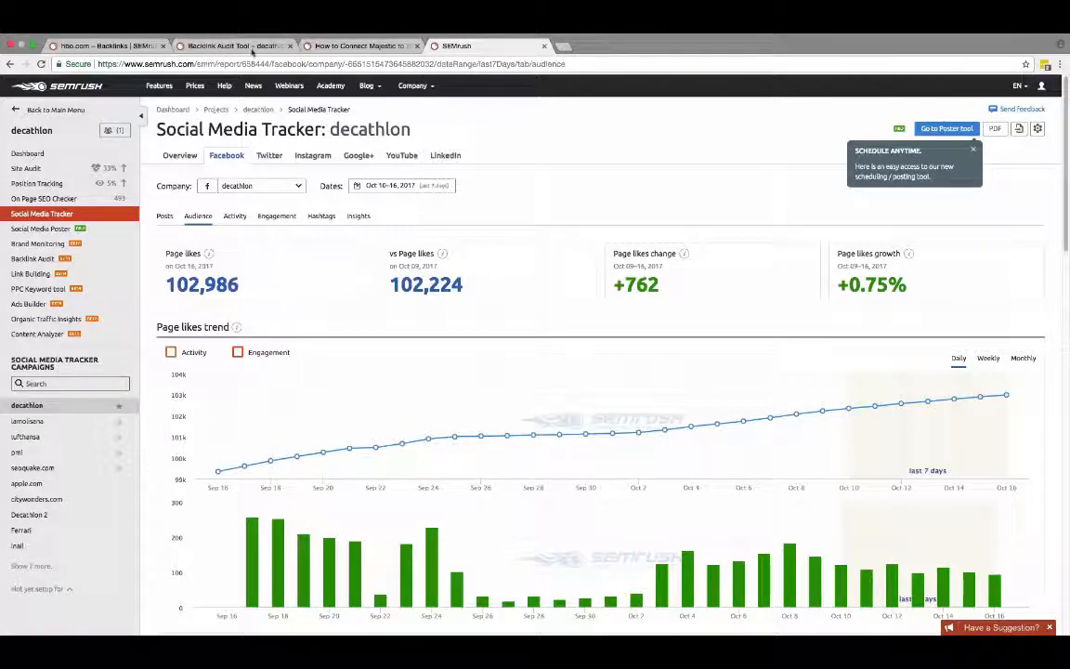
pyautogui.click(228, 45)
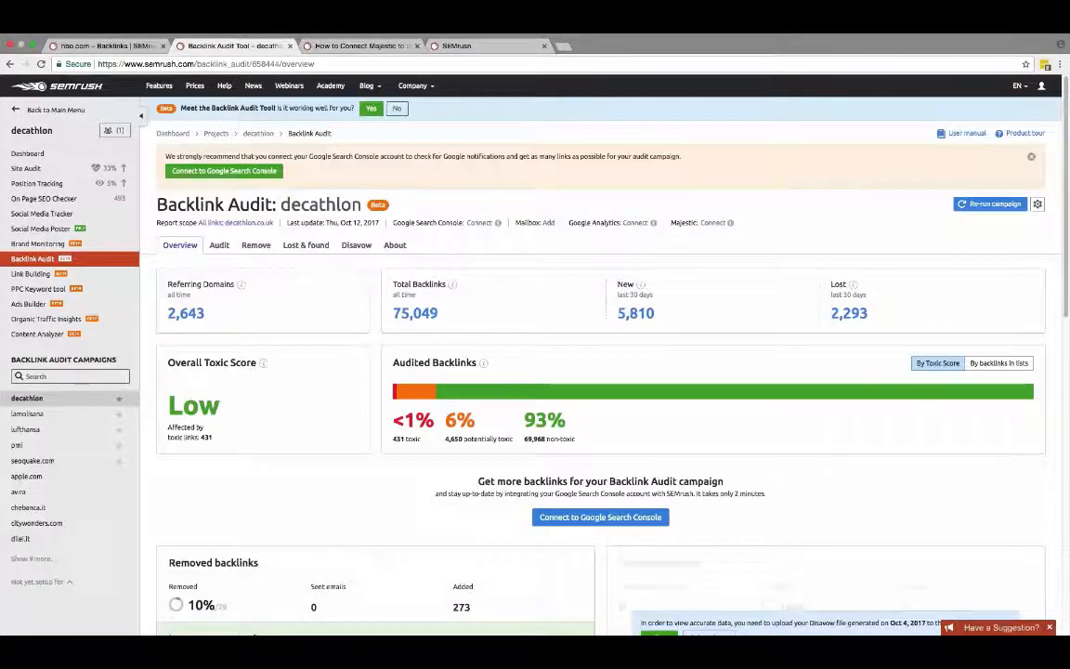
pyautogui.click(456, 45)
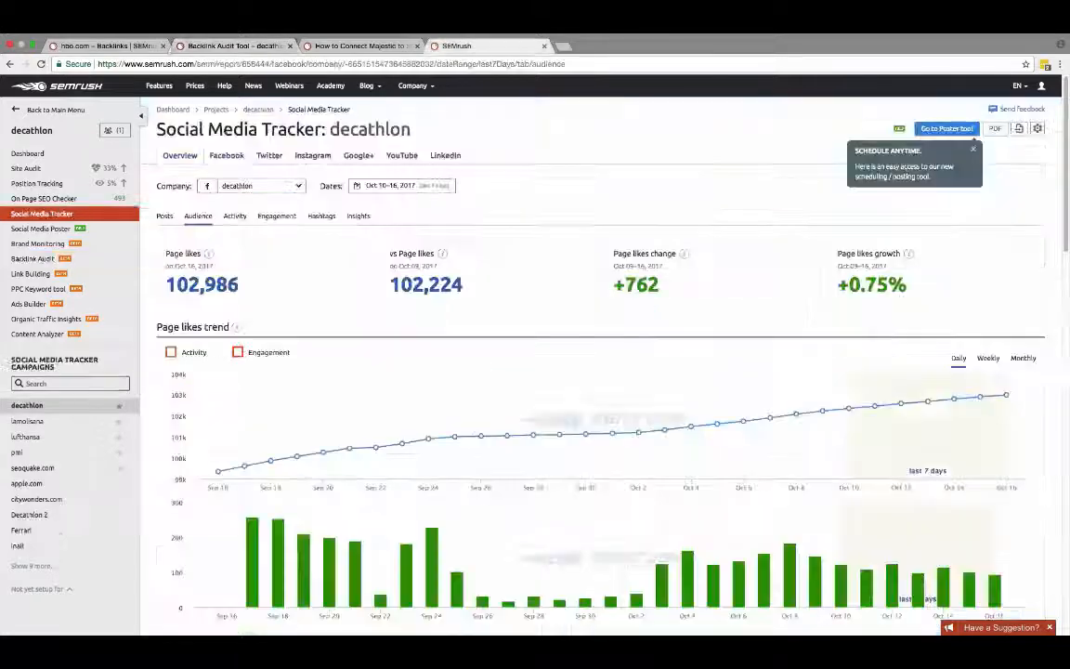
pyautogui.click(353, 45)
pyautogui.click(456, 46)
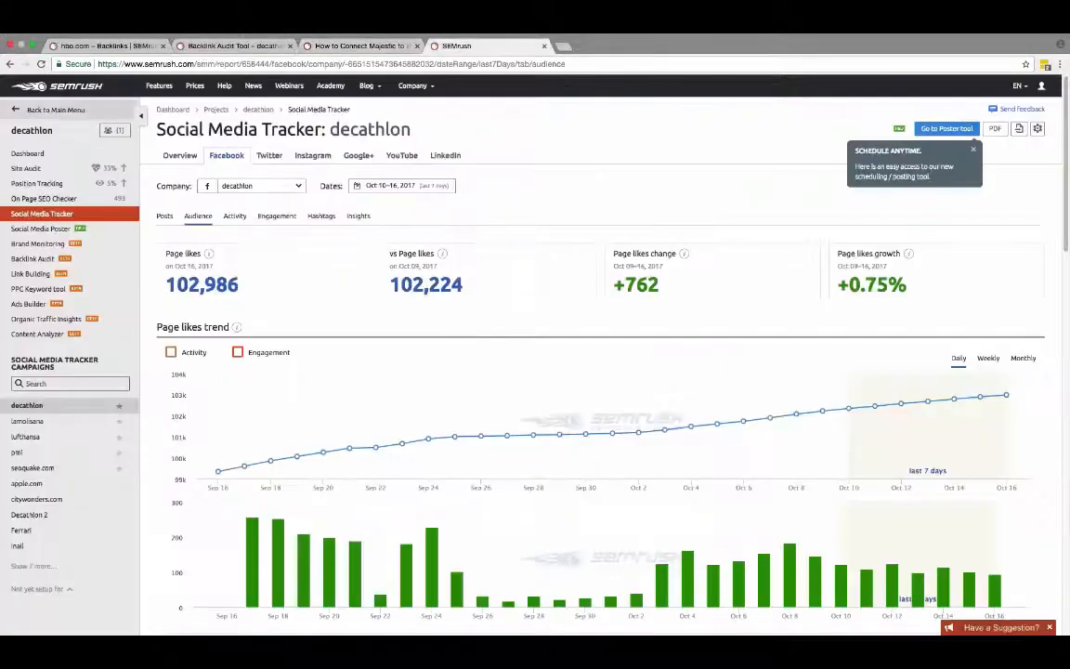
# Leave the decathlon project menu and open the Backlinks checker under Domain Analytics
pyautogui.click(53, 110)
pyautogui.click(79, 135)
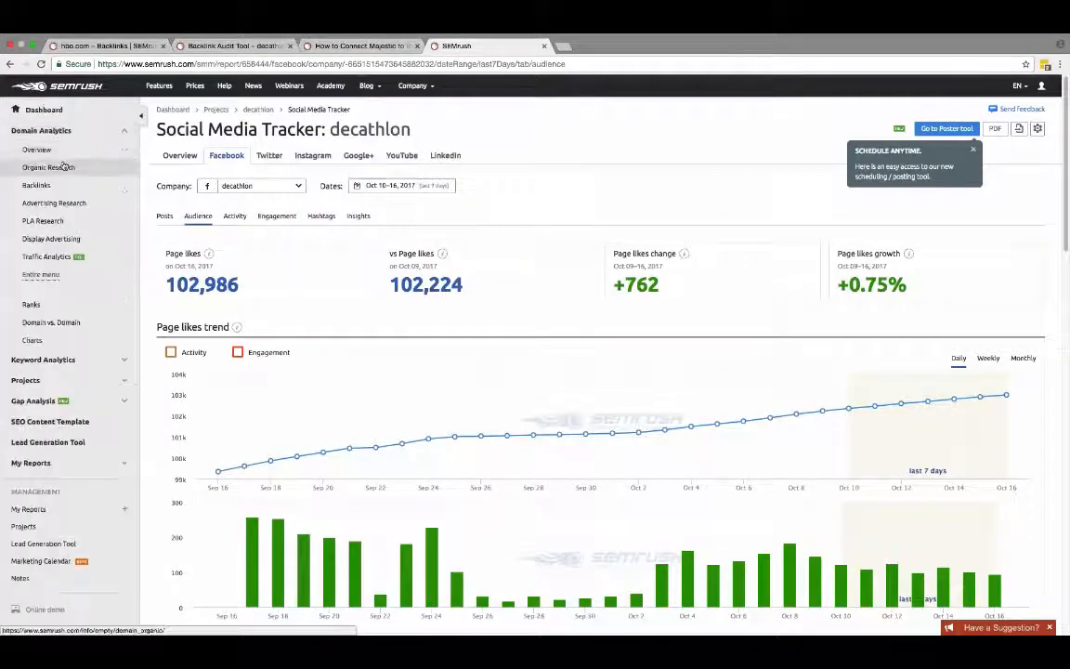
pyautogui.click(39, 186)
# Reorder the Backlink Audit browser tab and close the old hbo.com Backlinks and Majestic help article tabs
pyautogui.moveTo(244, 49); pyautogui.dragTo(327, 46)
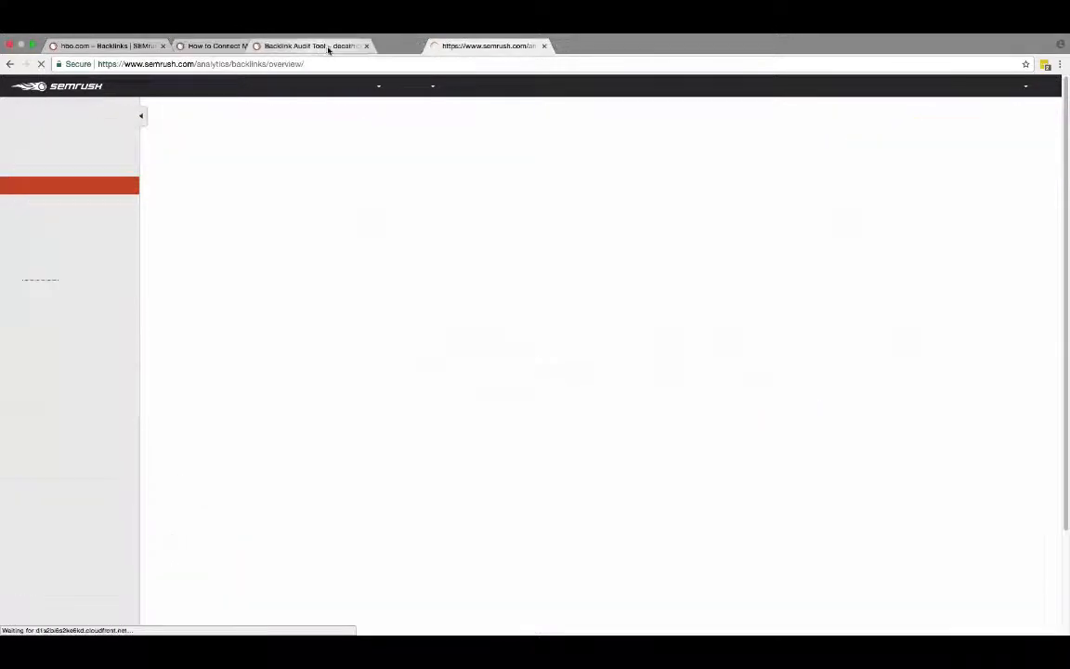
pyautogui.click(162, 45)
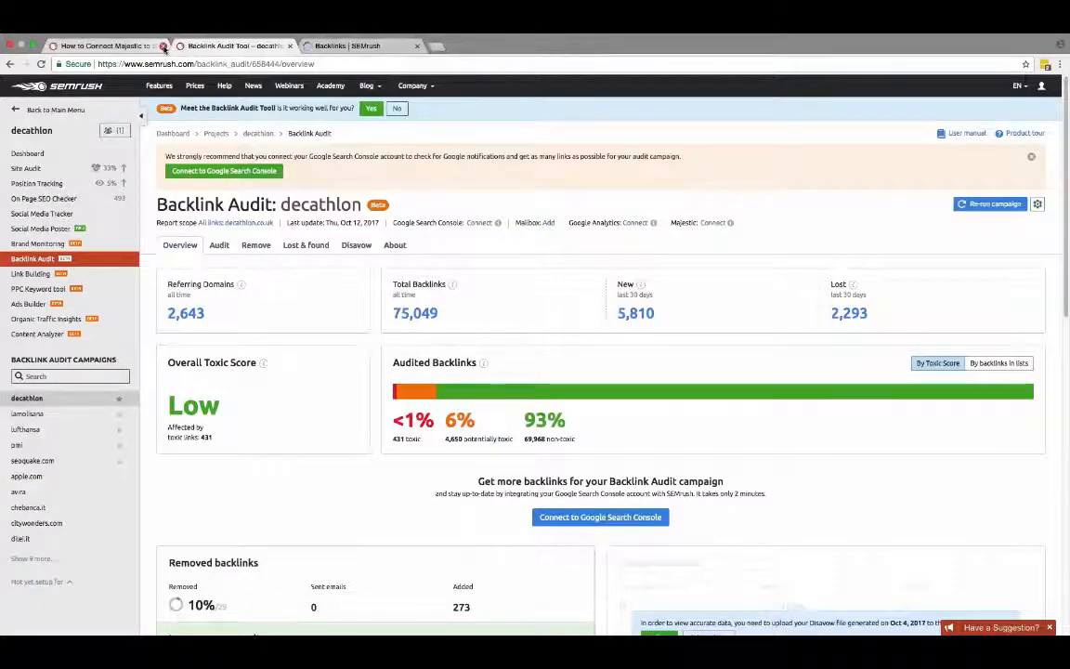
pyautogui.click(163, 45)
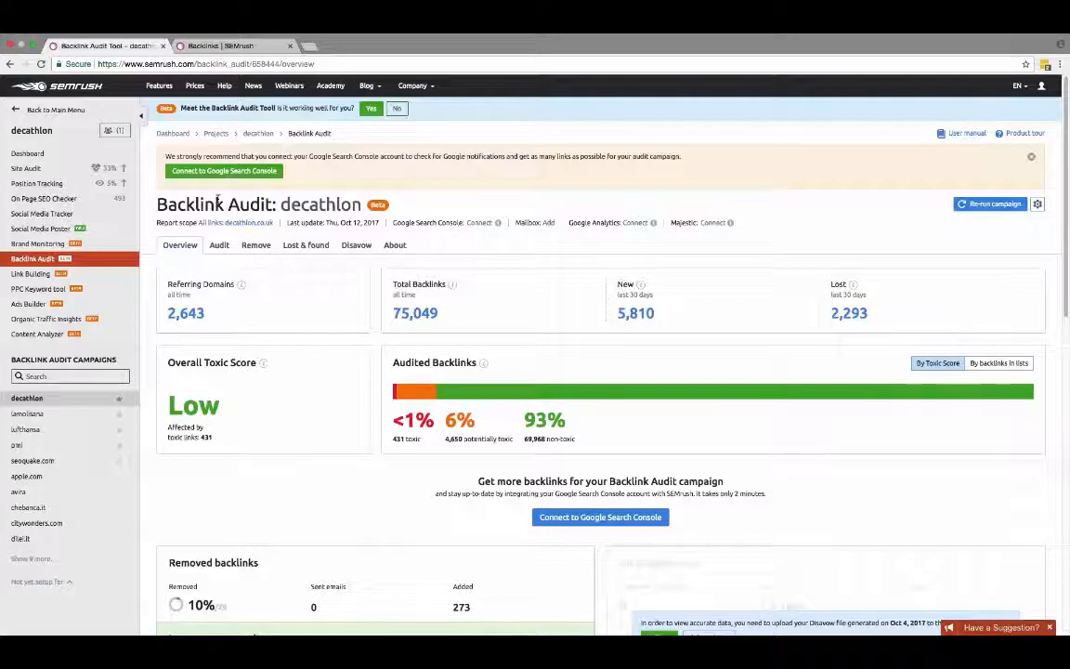
# Load the Backlinks report for the last checked domain, hbo.com, and compare it with decathlon's Backlink Audit overview
pyautogui.click(210, 50)
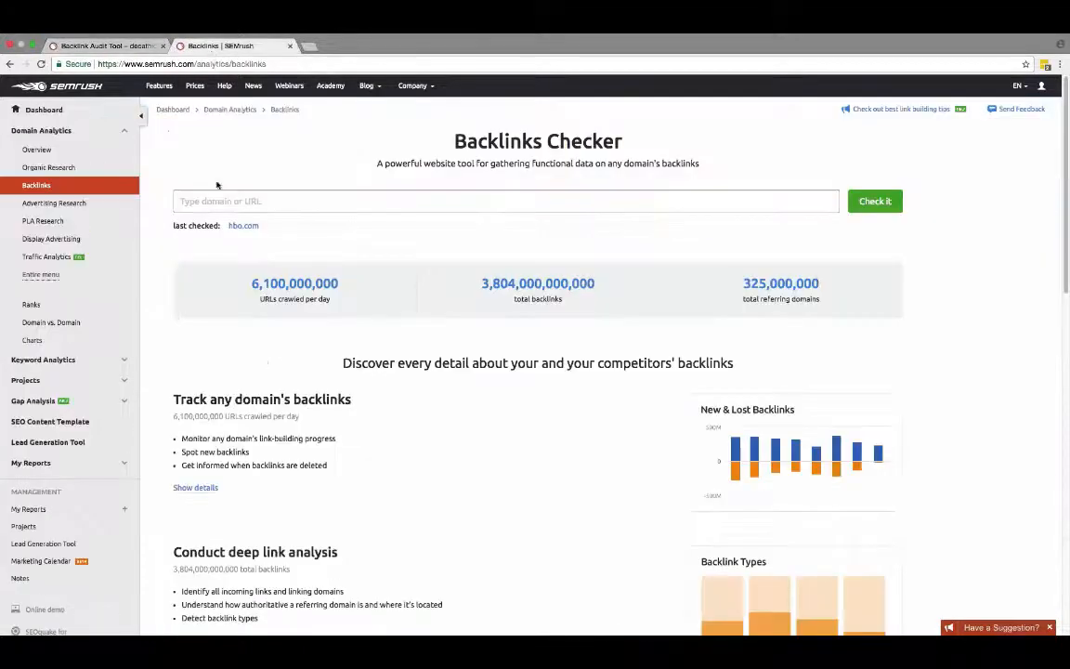
pyautogui.click(243, 225)
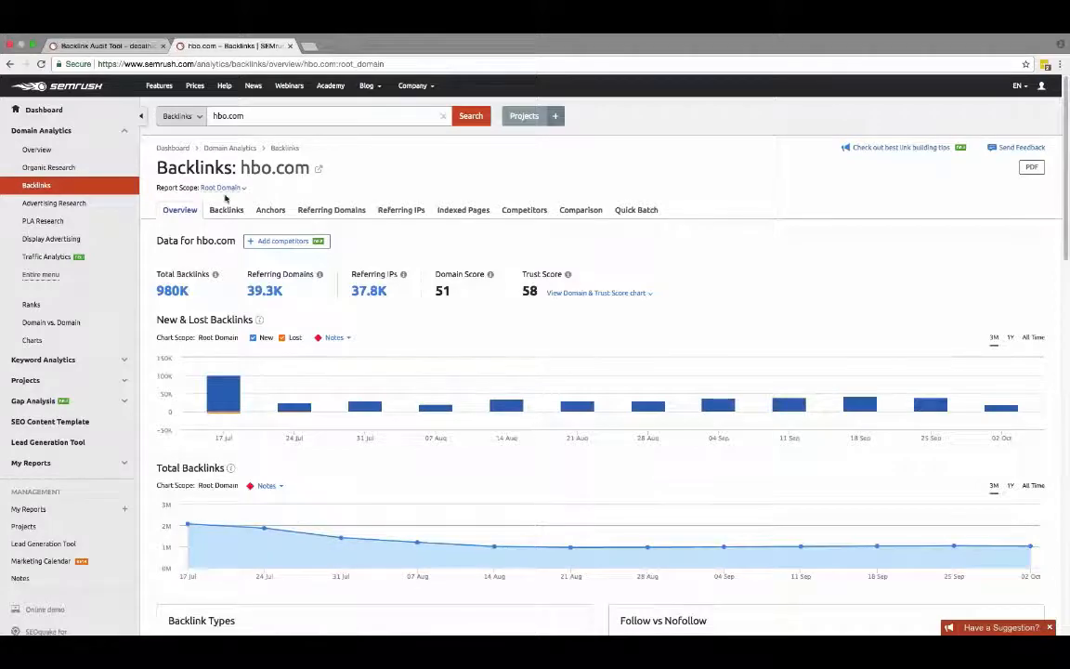
pyautogui.click(105, 46)
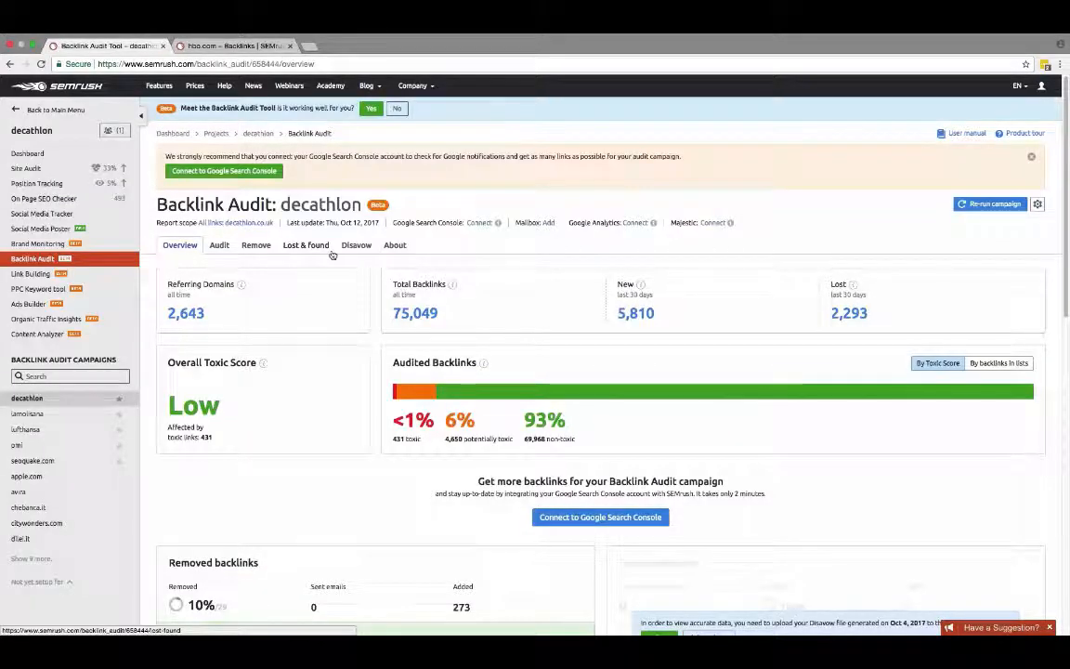
pyautogui.click(243, 47)
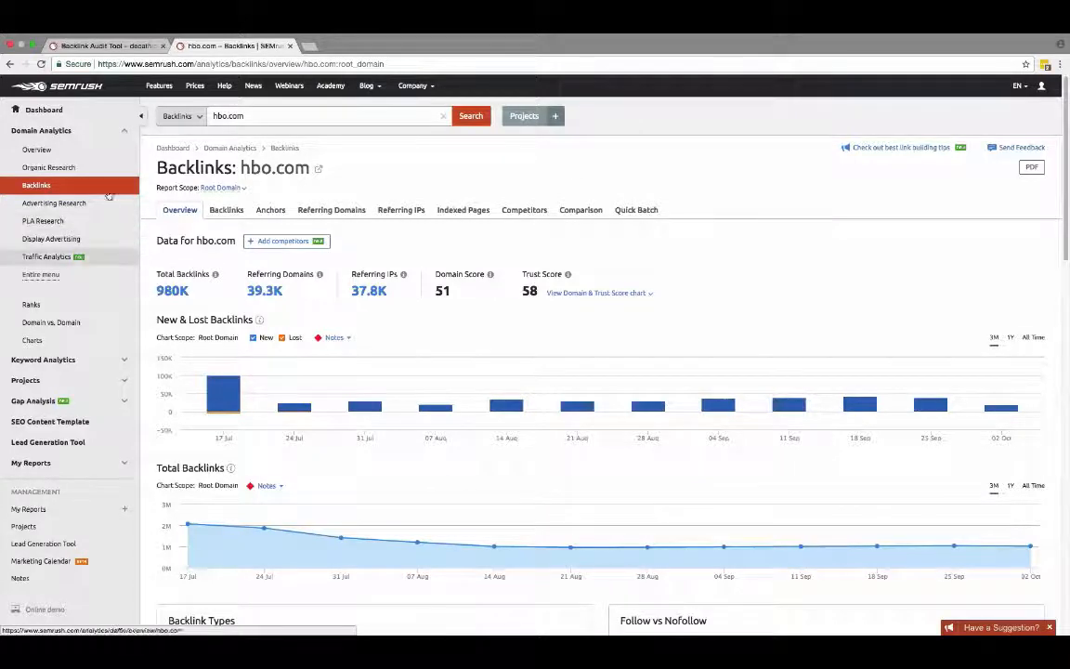
# Collapse the Domain Analytics section, expand the project list, and open the decathlon project dashboard
pyautogui.click(124, 132)
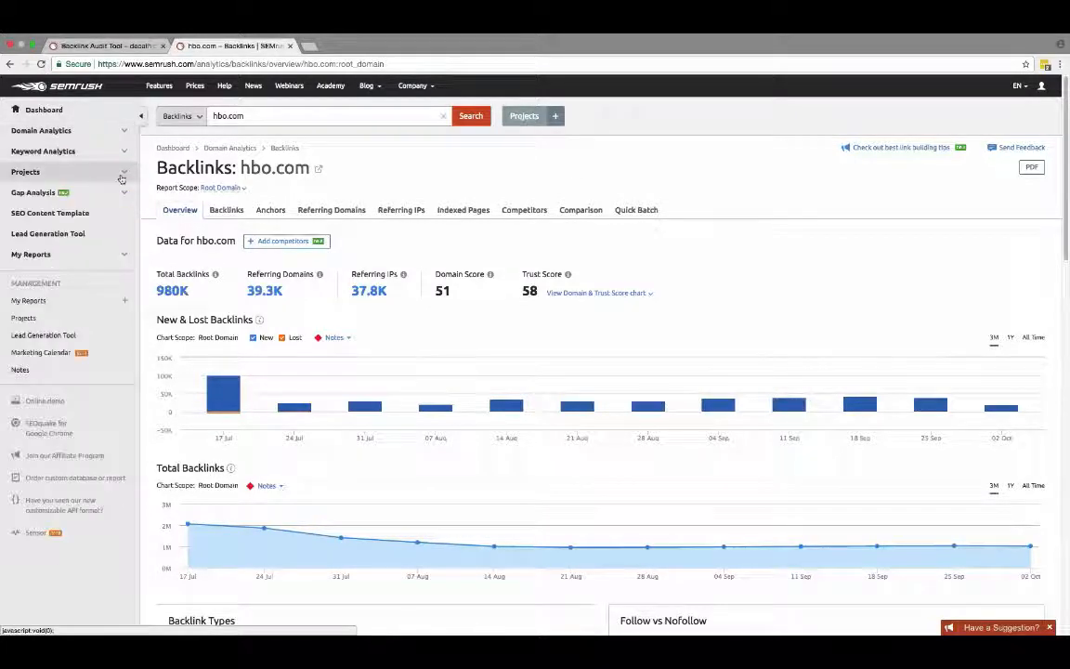
pyautogui.click(122, 174)
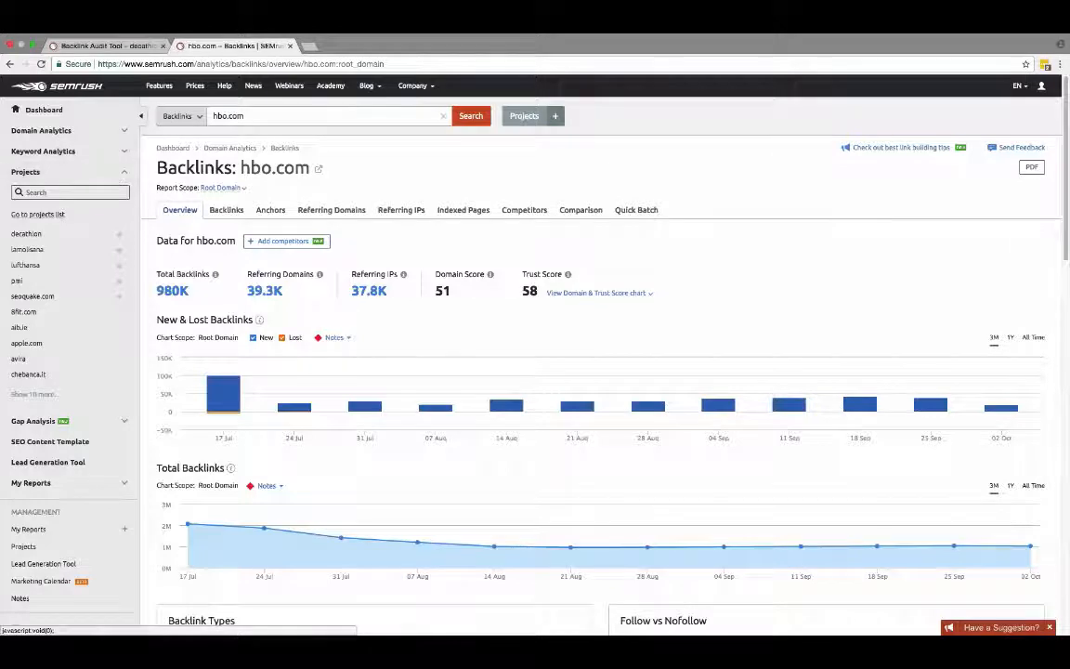
pyautogui.click(26, 234)
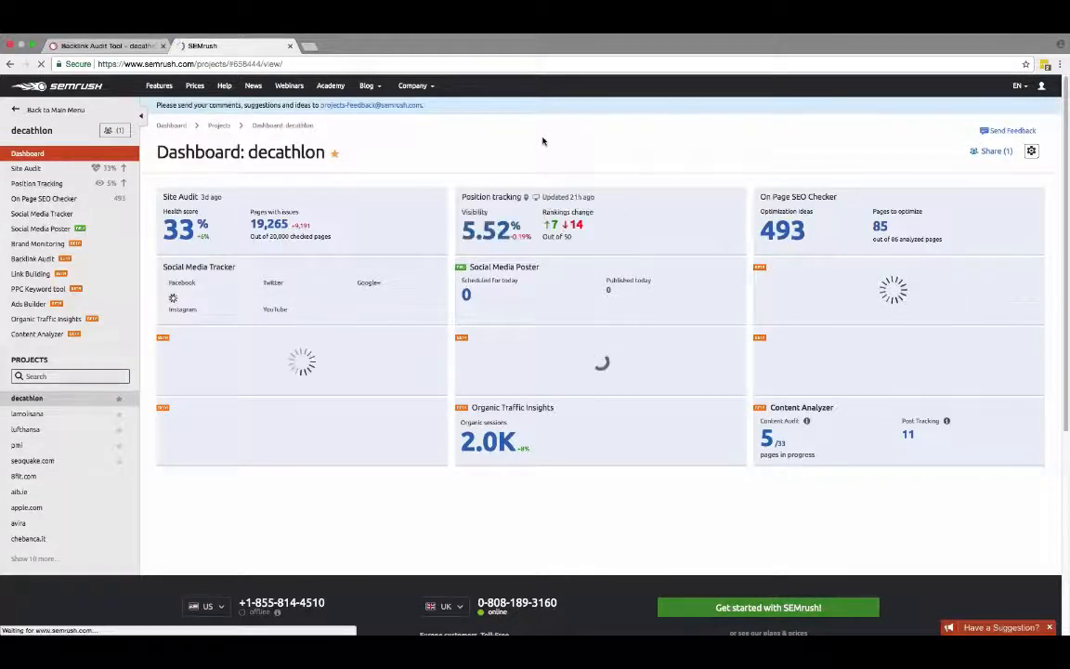
# Open decathlon's Position Tracking overview, view the list of tracked devices and locations, and close it without switching
pyautogui.click(480, 228)
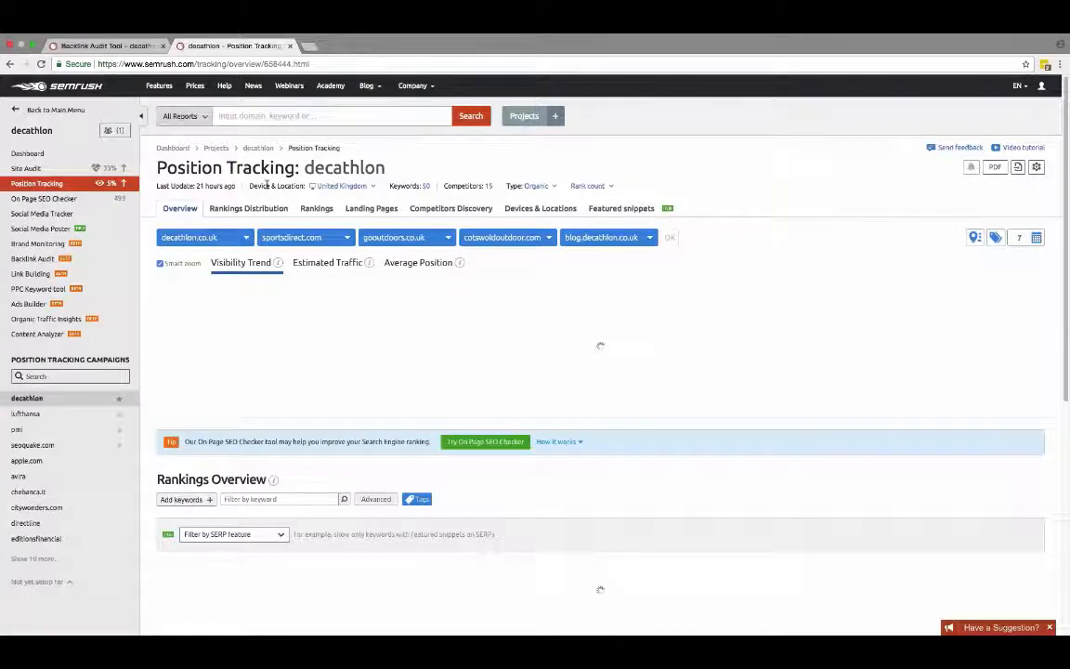
pyautogui.click(342, 185)
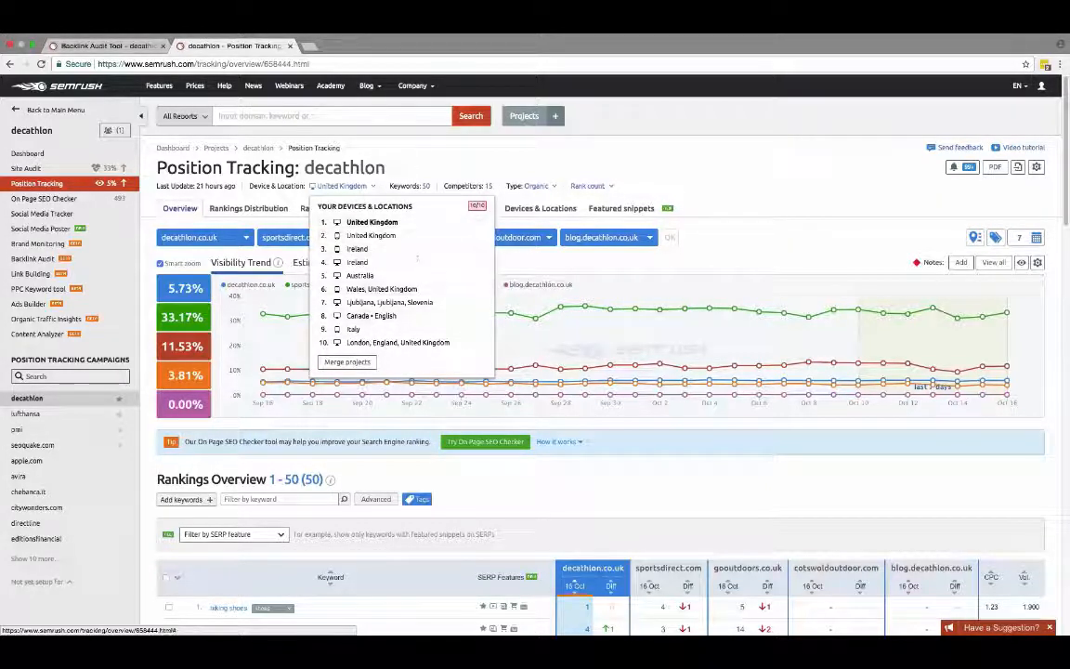
pyautogui.click(416, 147)
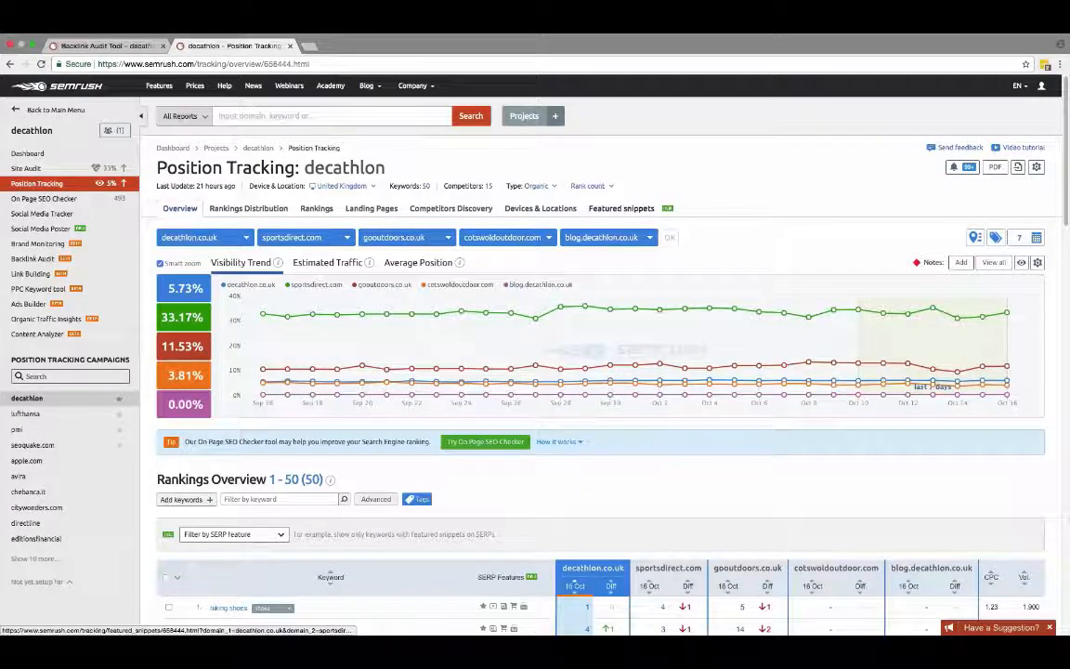
# Open decathlon's Featured snippets report, and switch to the same report for the seoquake.com campaign
pyautogui.click(641, 211)
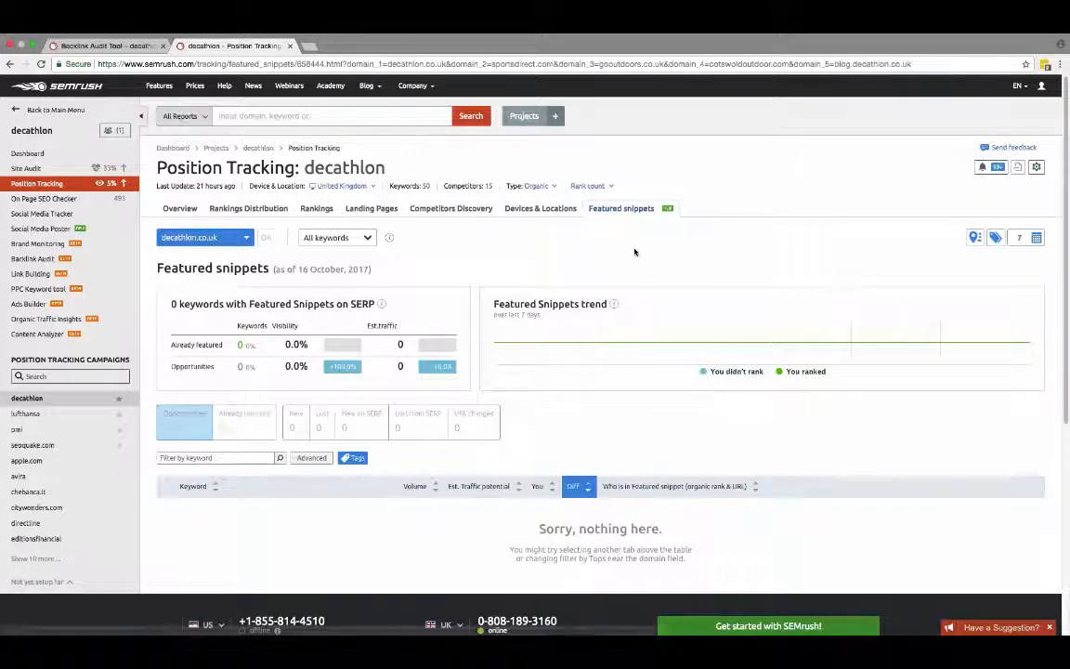
pyautogui.click(48, 445)
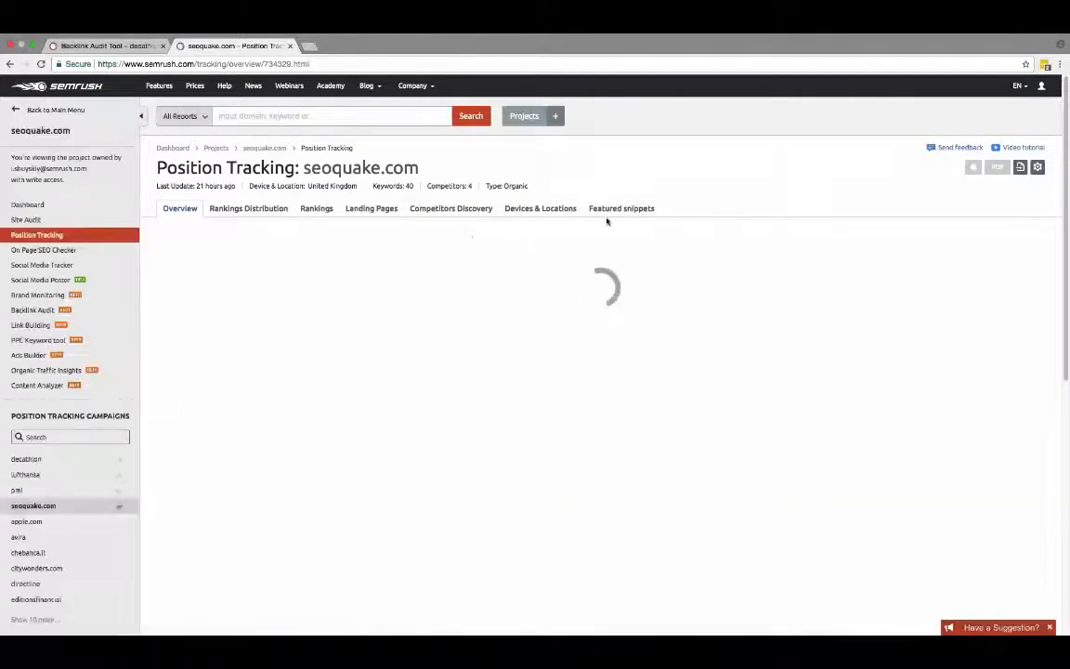
pyautogui.click(610, 211)
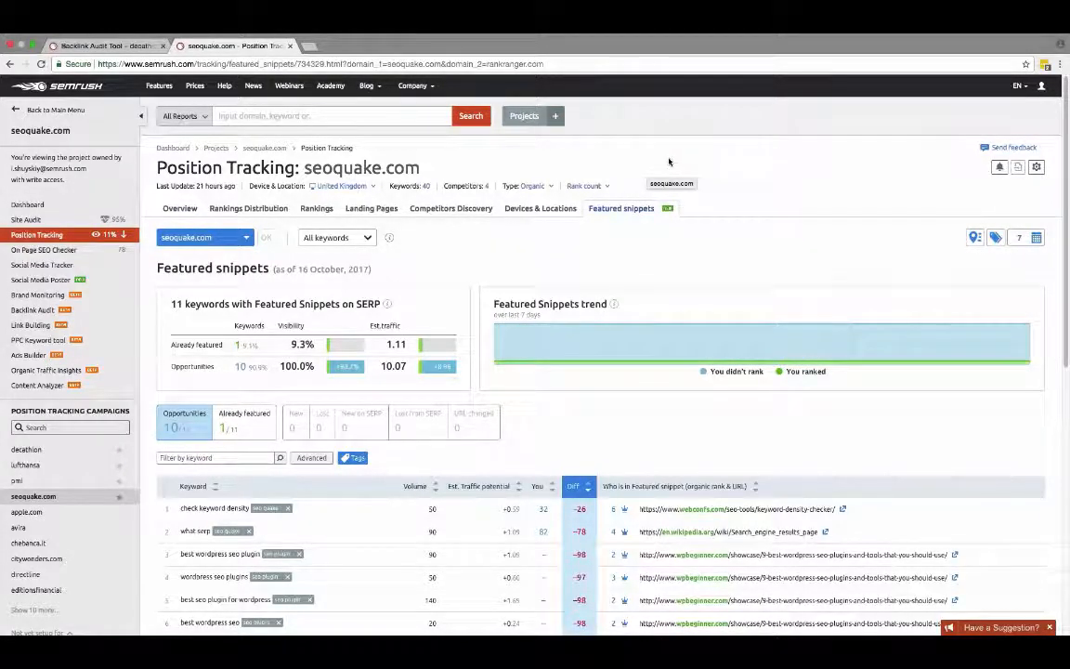
# Examine seoquake.com's featured snippet opportunities and highlight the keyword "check keyword density" in the table
pyautogui.scroll(-1, 653, 209)
pyautogui.scroll(-2, 653, 221)
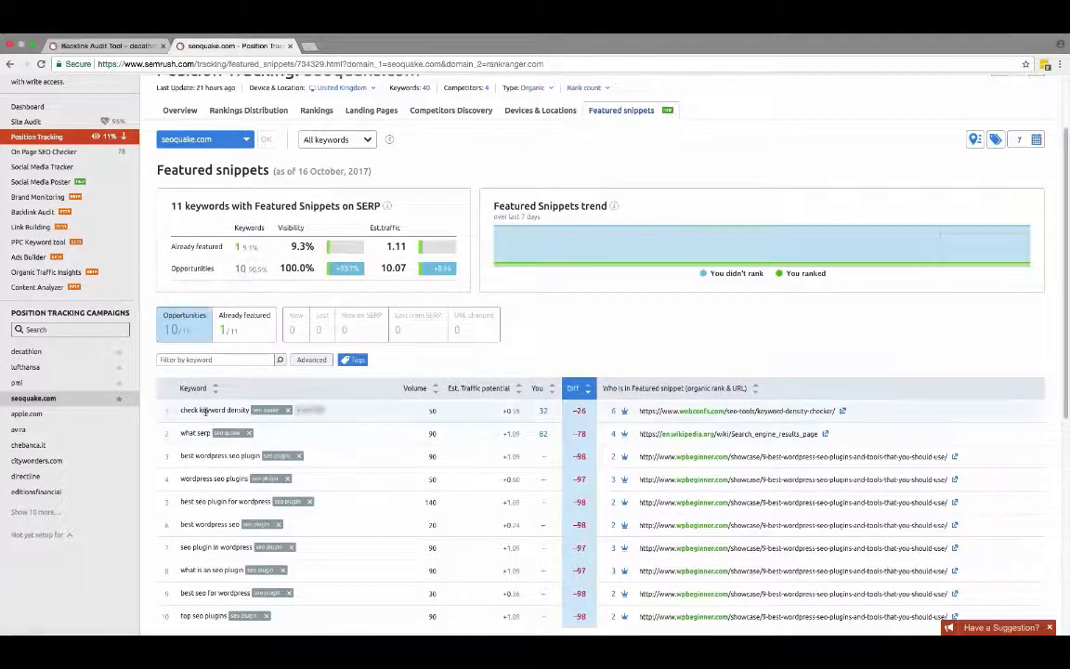
pyautogui.scroll(-1, 208, 478)
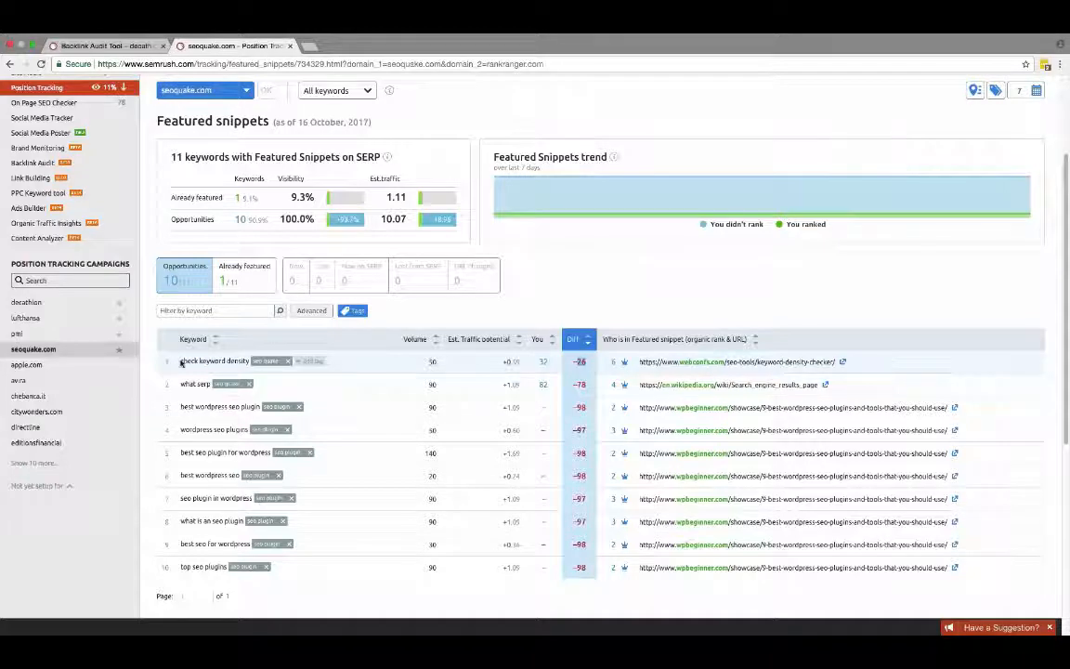
pyautogui.moveTo(180, 360); pyautogui.dragTo(251, 361)
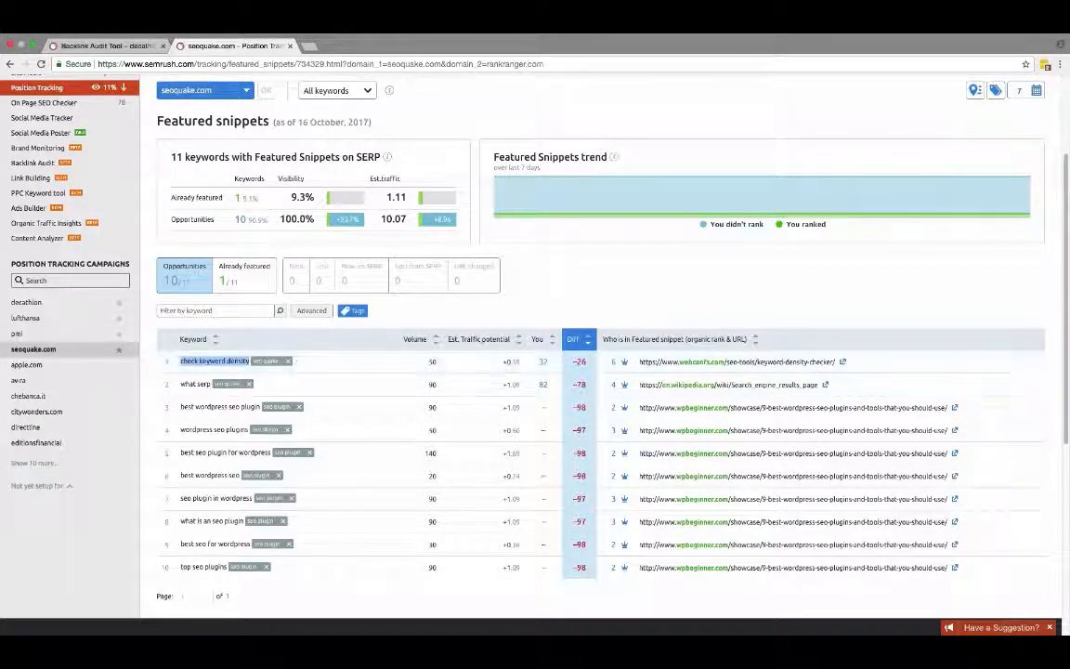
# View seoquake.com's keywords that are already featured, and return to the Opportunities list
pyautogui.click(240, 276)
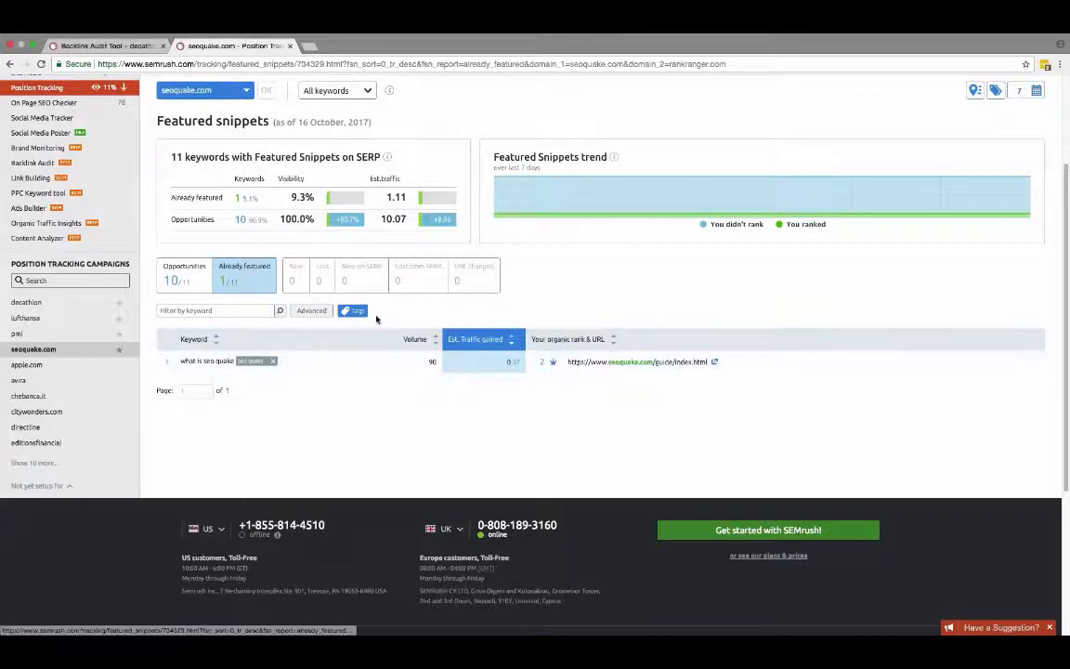
pyautogui.scroll(-2, 338, 283)
pyautogui.scroll(5, 338, 283)
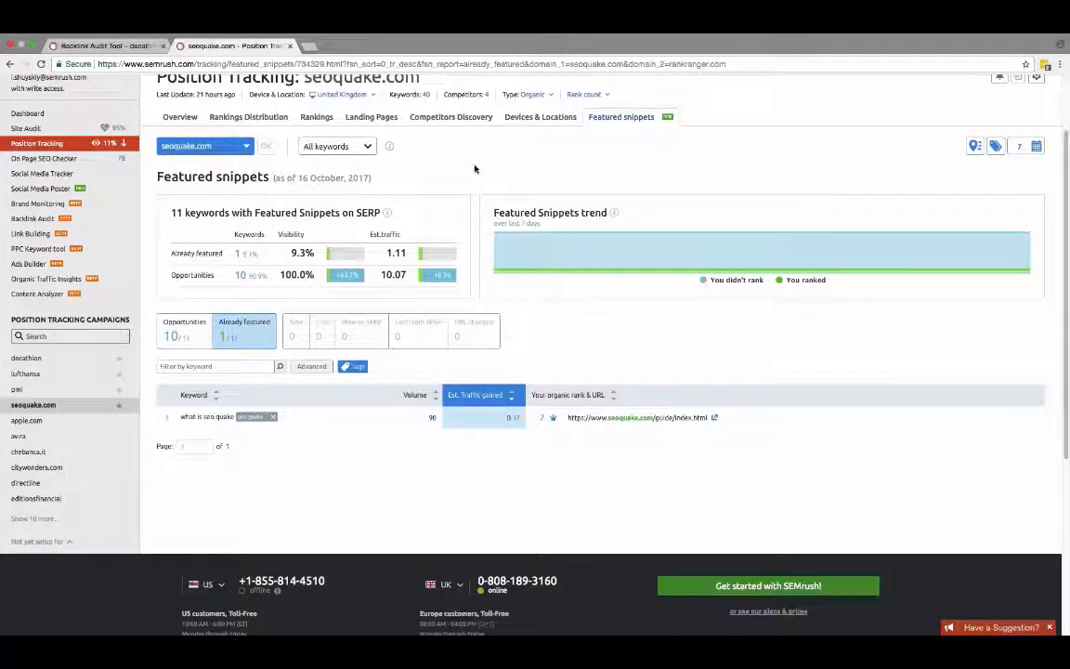
pyautogui.click(190, 335)
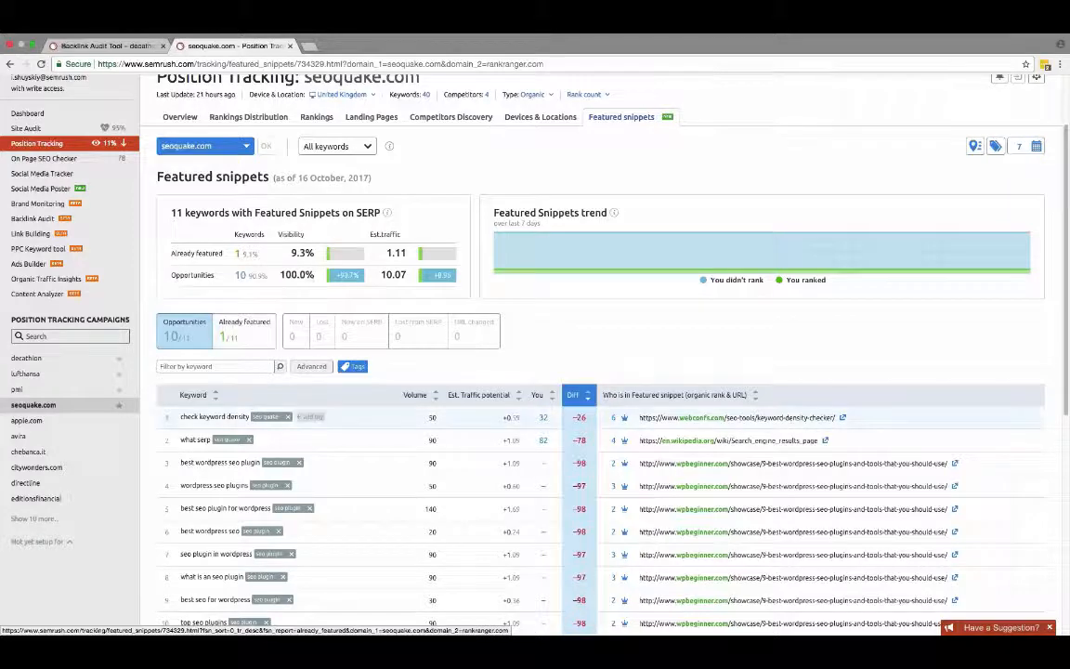
# Review the full table of seoquake.com's featured snippet opportunities, comparing it with the Already featured list
pyautogui.scroll(-1, 263, 414)
pyautogui.scroll(1, 263, 427)
pyautogui.scroll(-2, 263, 427)
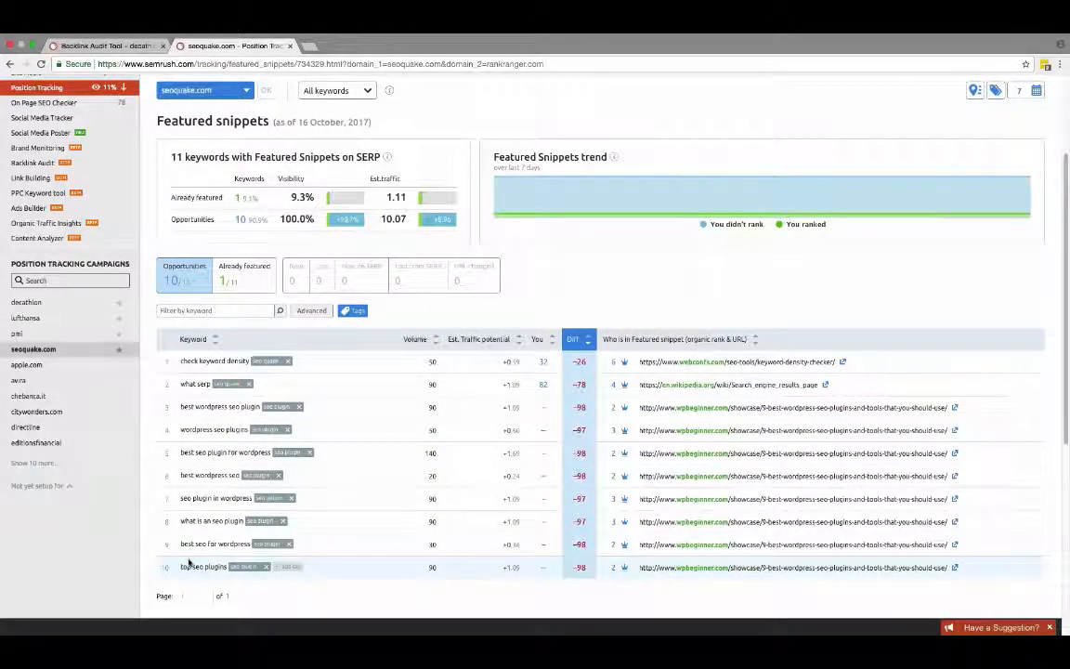
pyautogui.click(238, 280)
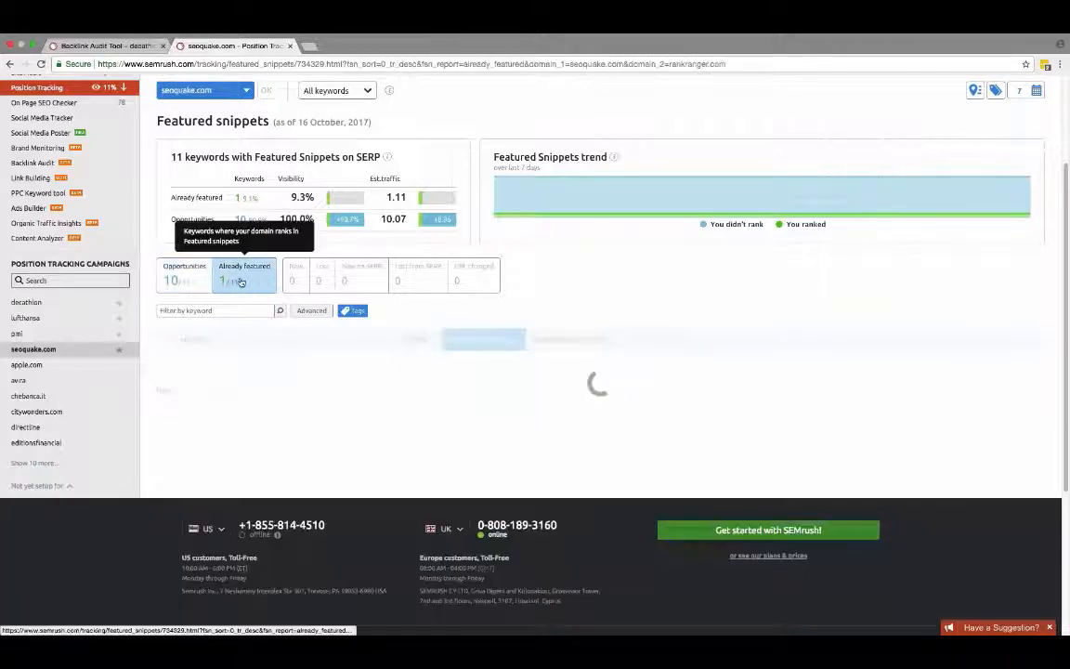
pyautogui.click(186, 278)
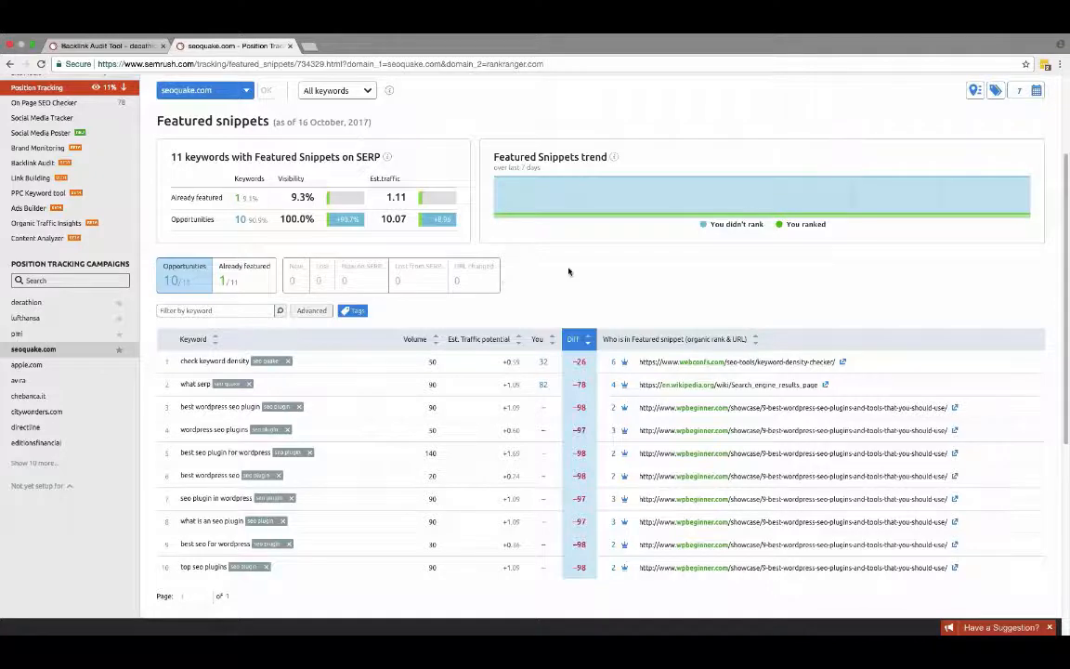
# Examine the Featured snippets report for seoquake.com, from the summary and trend chart through the complete keyword table
pyautogui.scroll(-2, 552, 293)
pyautogui.scroll(4, 552, 296)
pyautogui.scroll(2, 552, 296)
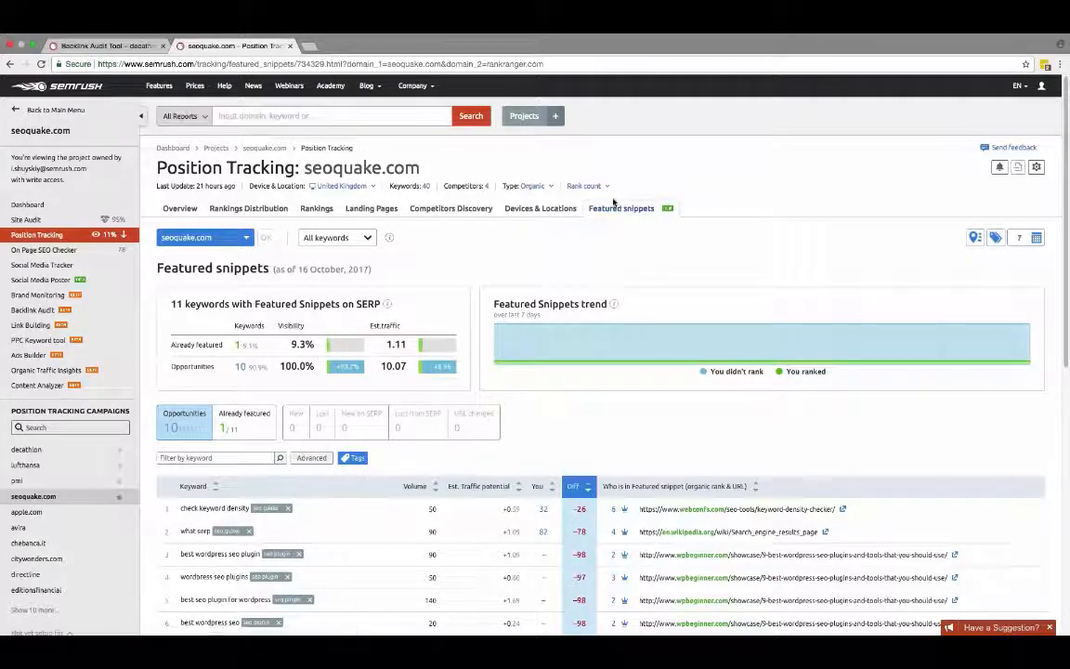
pyautogui.scroll(-1, 575, 257)
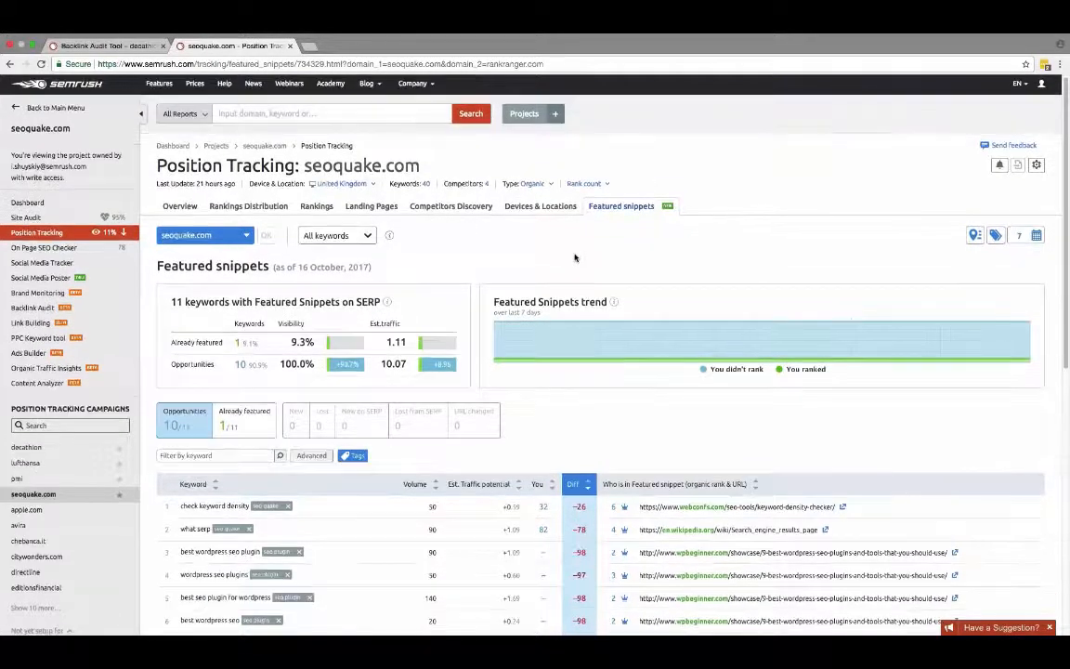
pyautogui.scroll(-4, 575, 257)
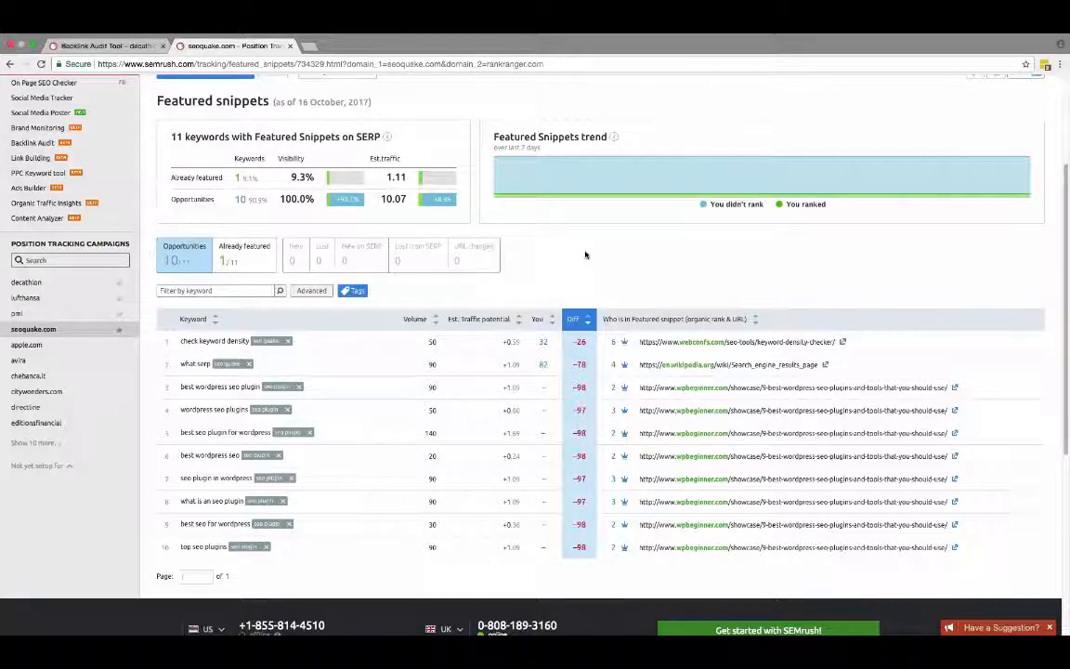
pyautogui.scroll(-1, 571, 281)
pyautogui.scroll(4, 571, 281)
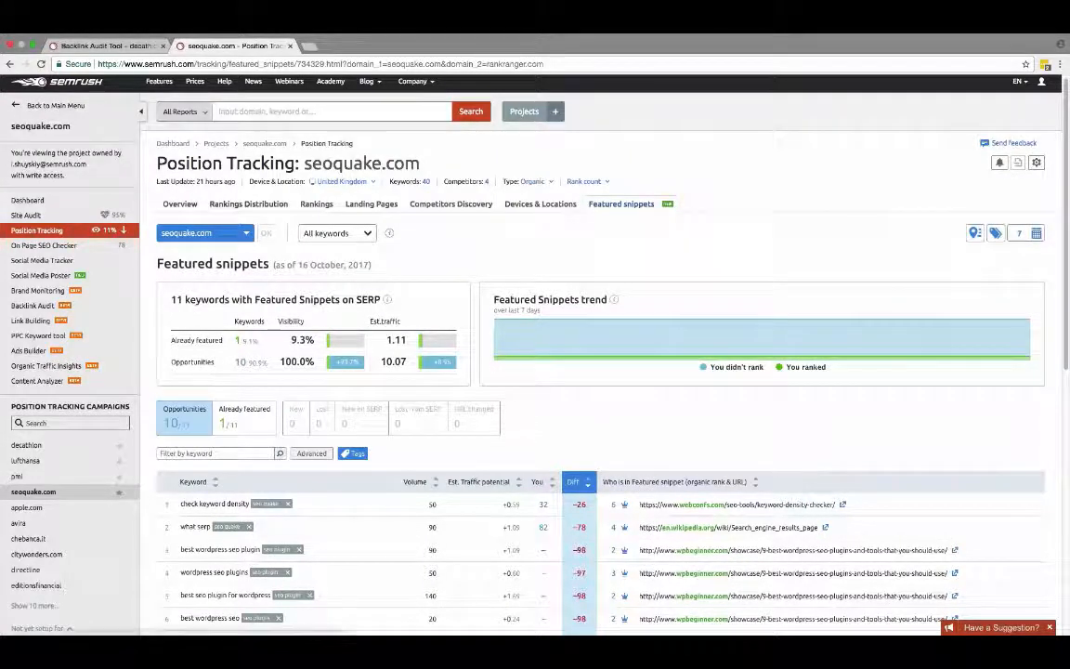
# Open seoquake.com's Position Tracking overview and bring up the campaign's domain settings
pyautogui.click(174, 206)
pyautogui.moveTo(1037, 163)
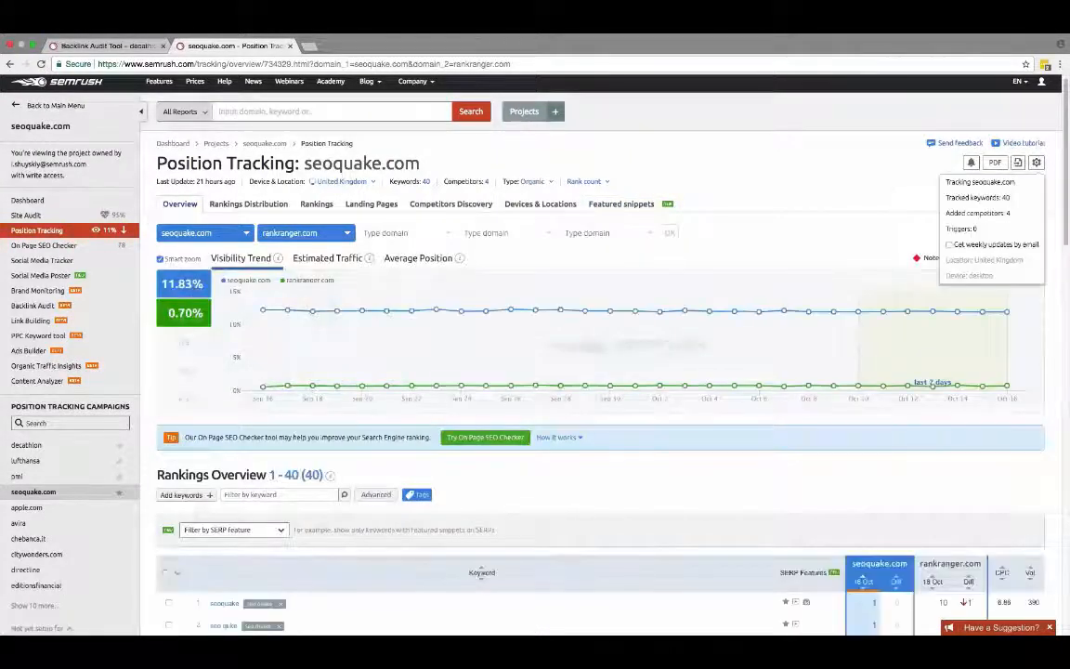
pyautogui.click(1016, 186)
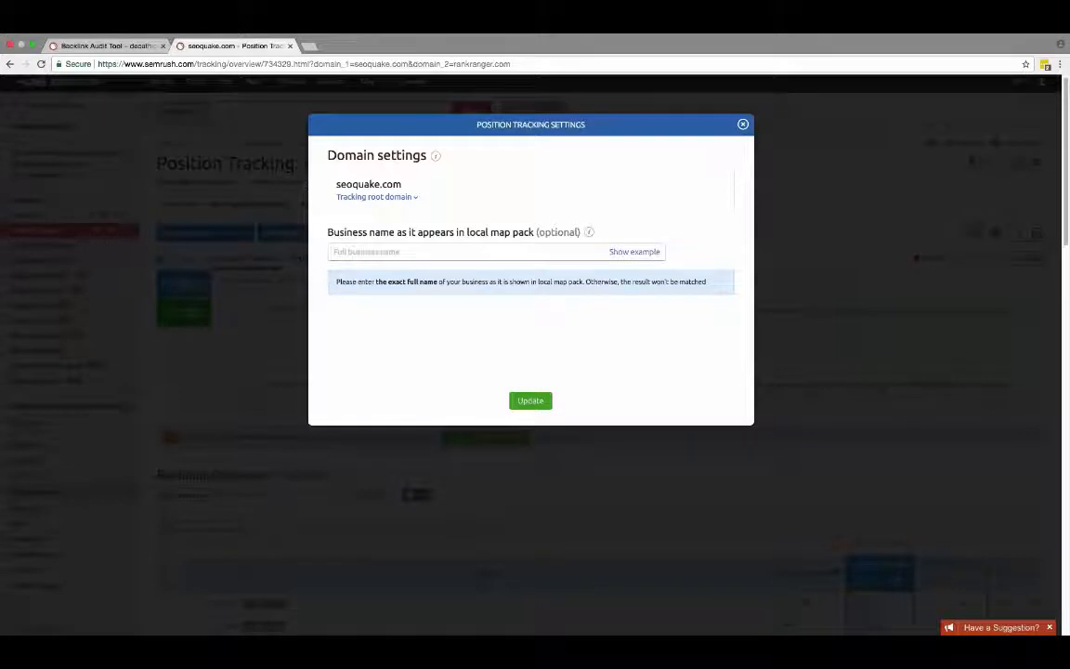
# View the sample Google local pack result for the business name, and close the settings without updating them
pyautogui.click(635, 251)
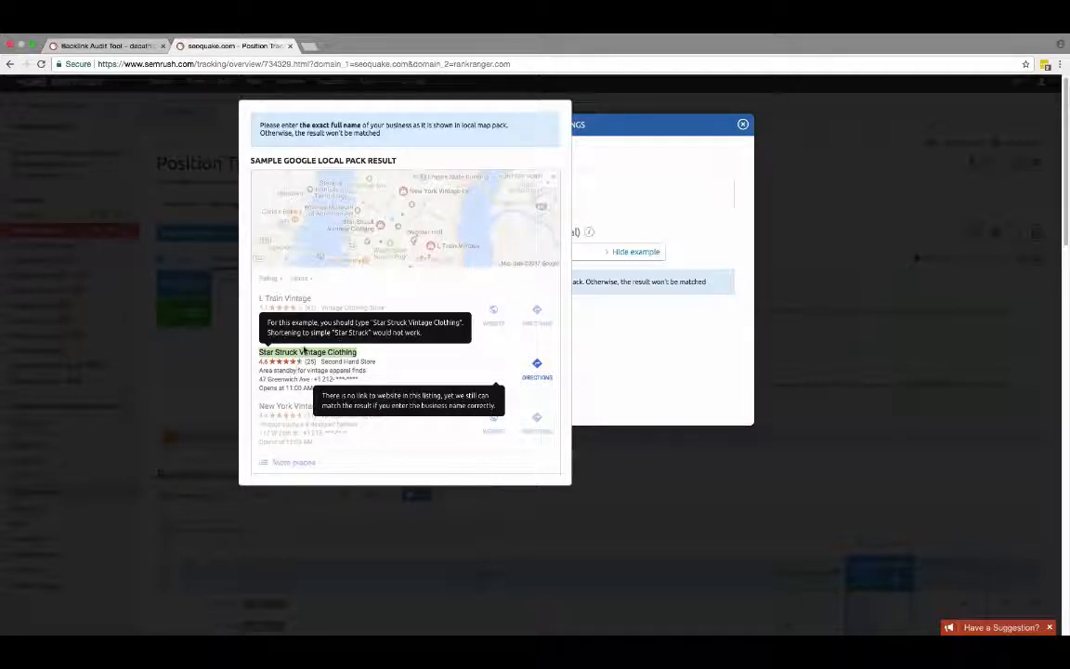
pyautogui.click(617, 140)
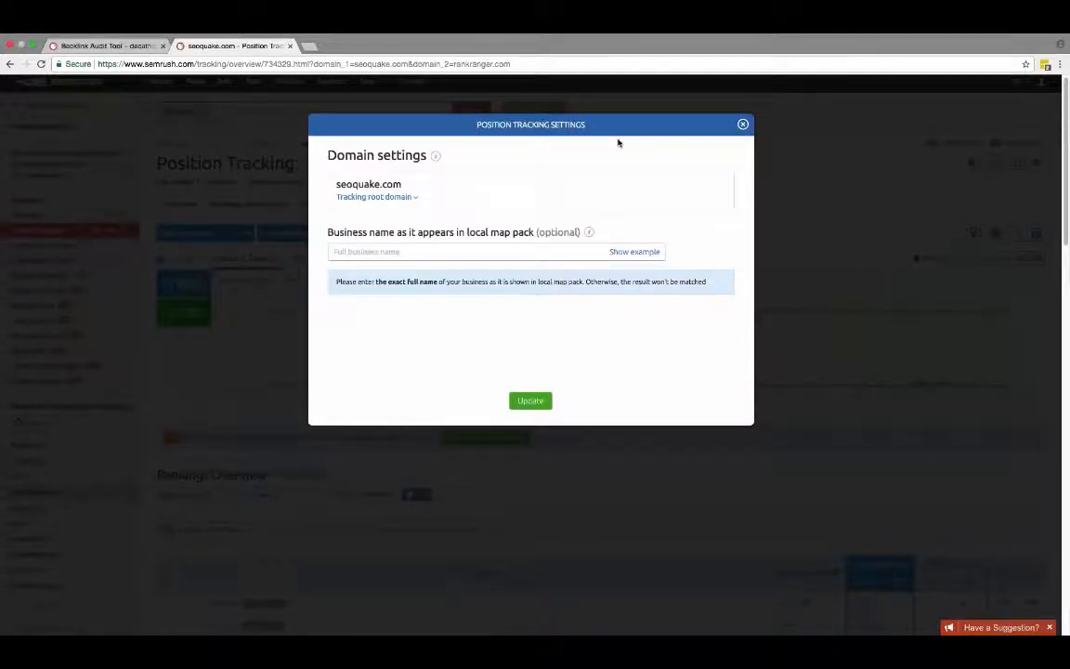
pyautogui.click(742, 124)
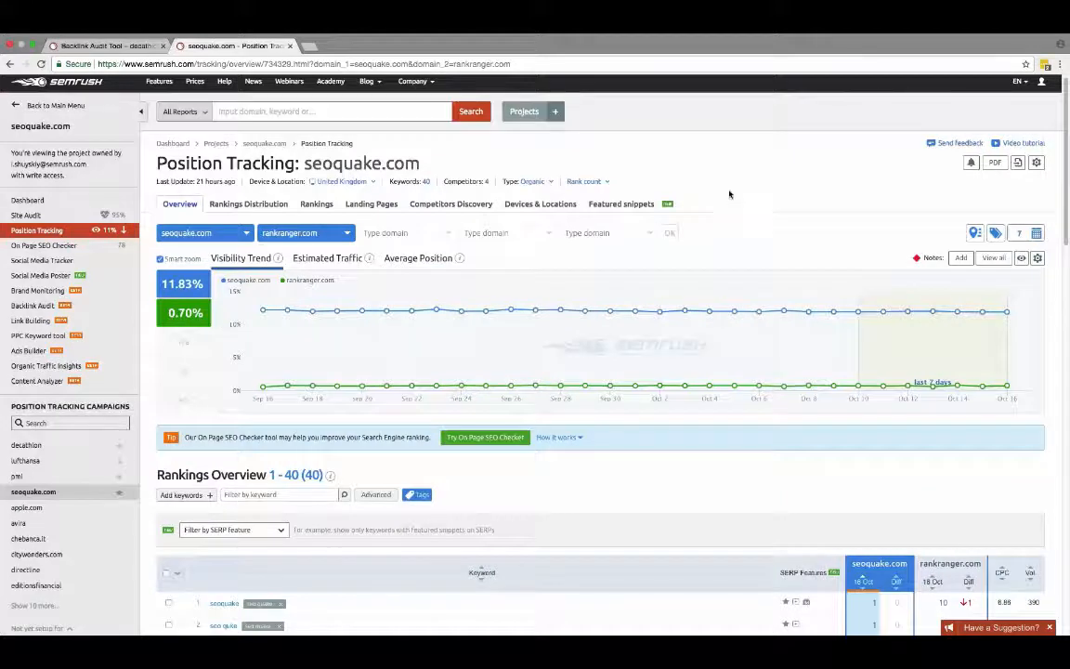